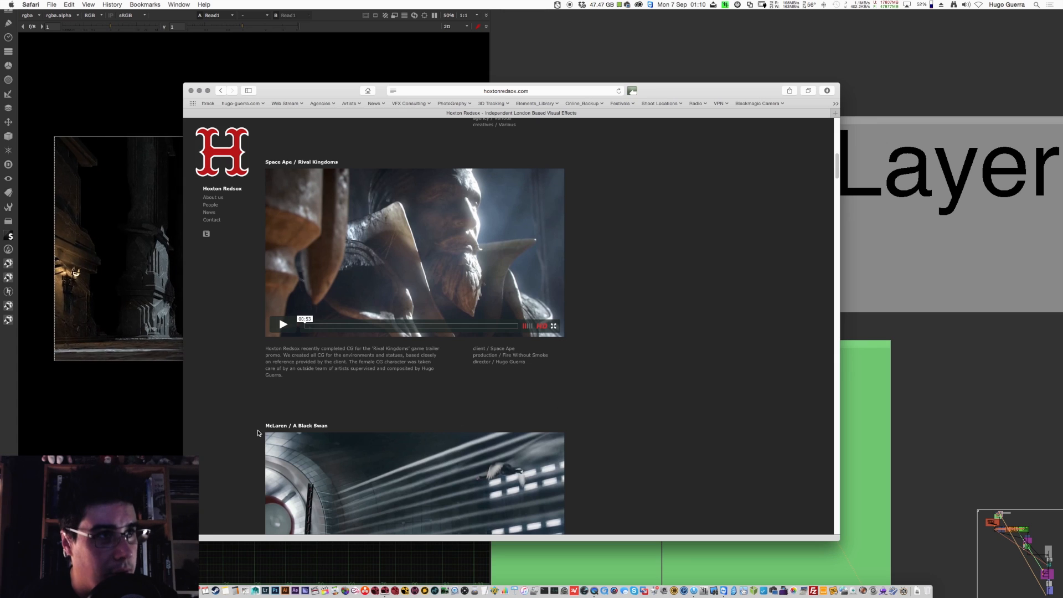
Step: Switch from the web browser to Nuke, show the Read1 beauty render's LS_fill_diff layer in the viewer and stop playback
click(142, 424)
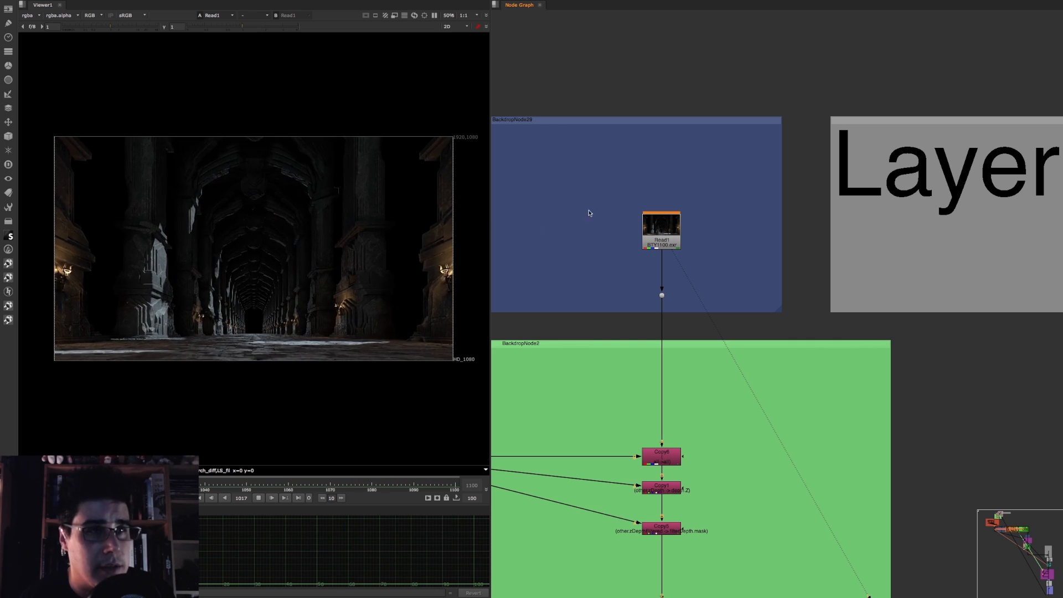
click(667, 229)
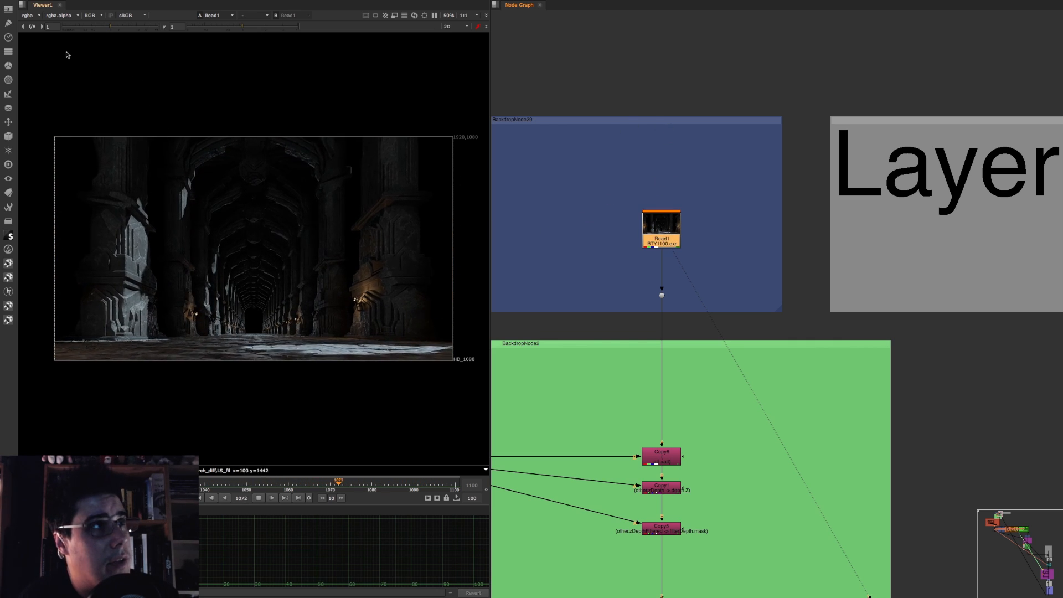
click(29, 15)
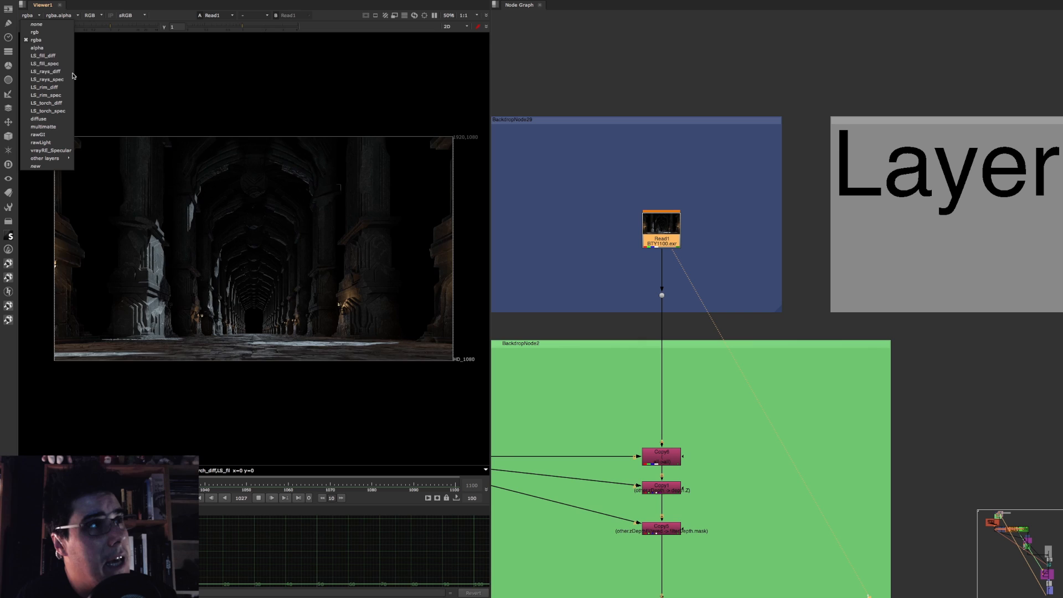
click(60, 55)
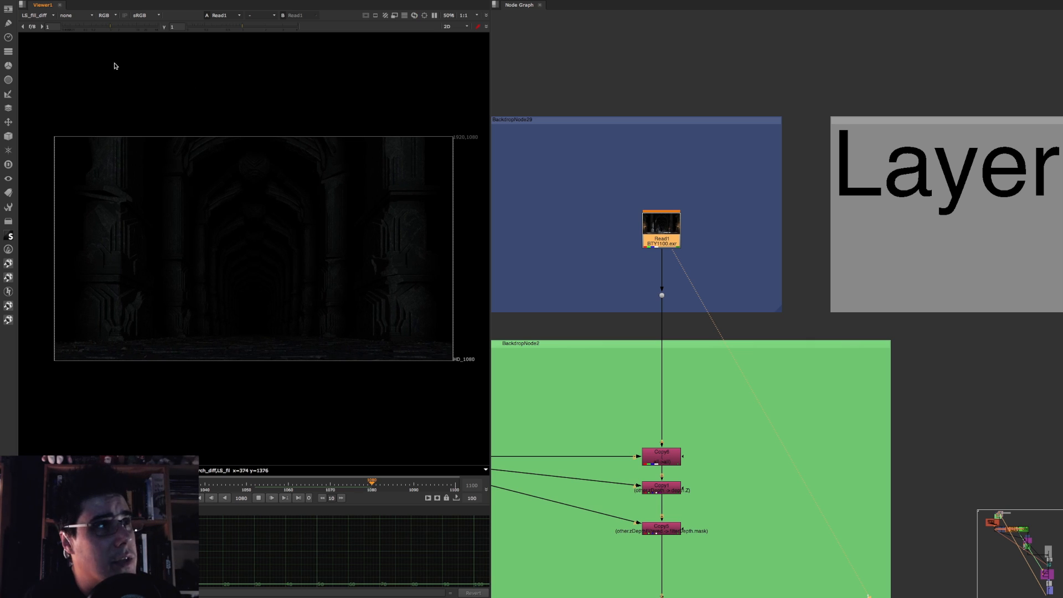
click(261, 498)
Step: Add a LayerContactSheet node beside Read1 with default settings and connect it to the Read1 output
click(728, 221)
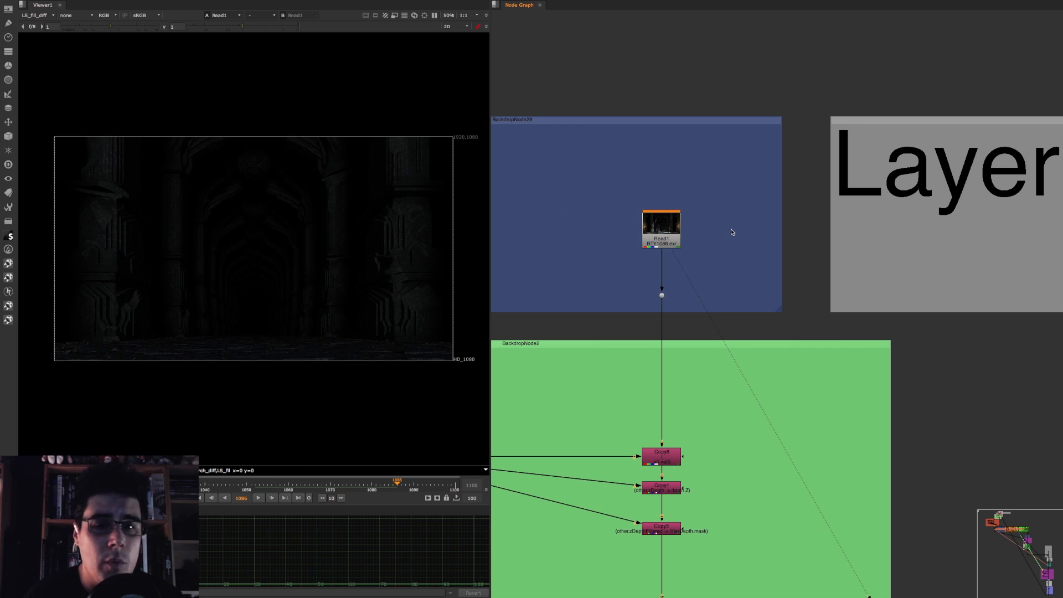
click(9, 113)
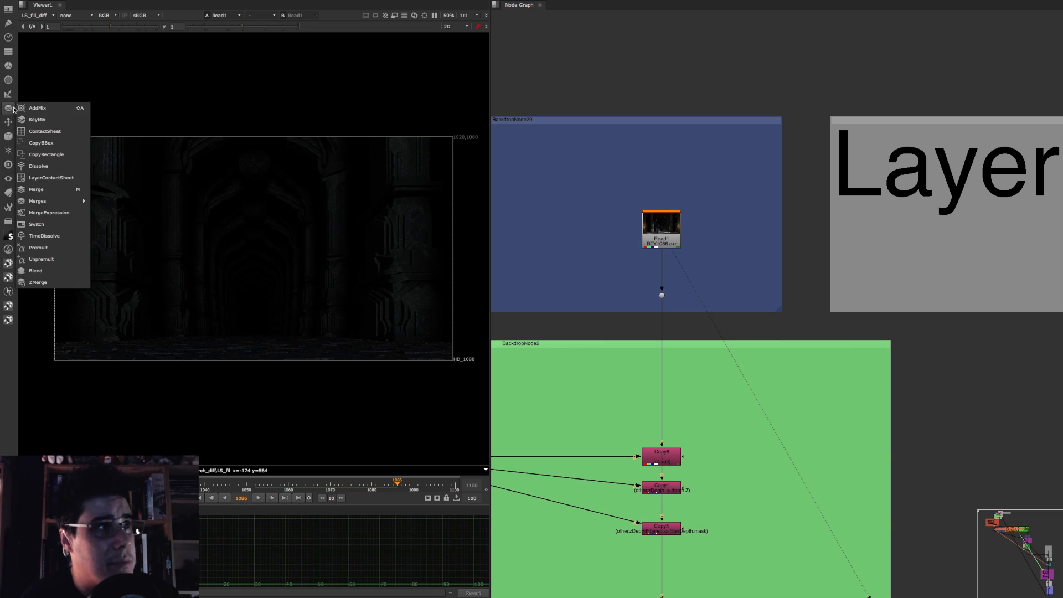
click(55, 178)
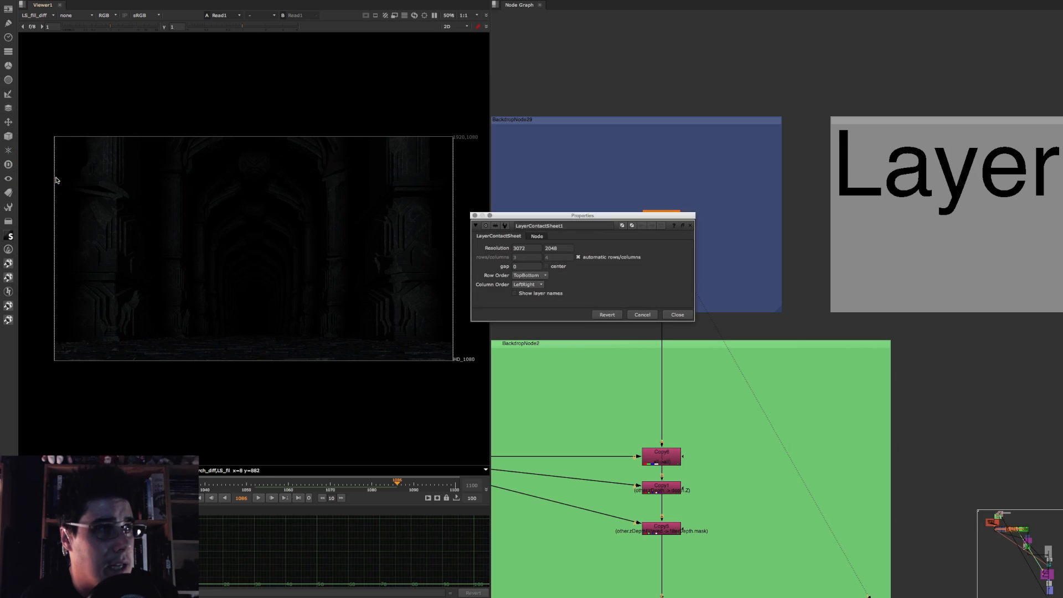
click(669, 314)
drag(729, 261, 752, 255)
Step: View the LayerContactSheet output with the rgba layer and examine all render passes in the enlarged viewer
key(1)
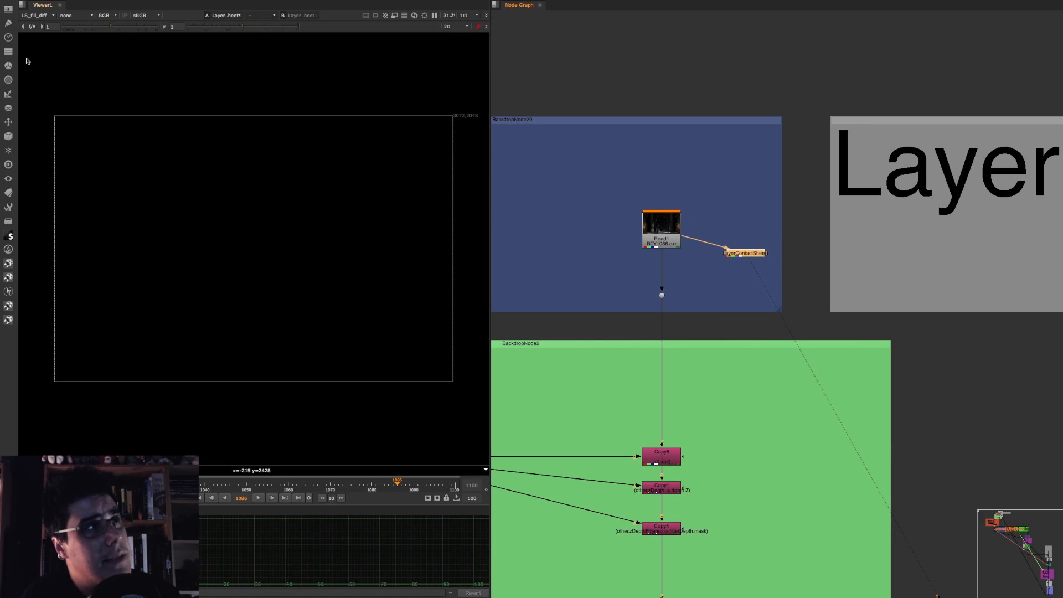
click(42, 15)
click(45, 38)
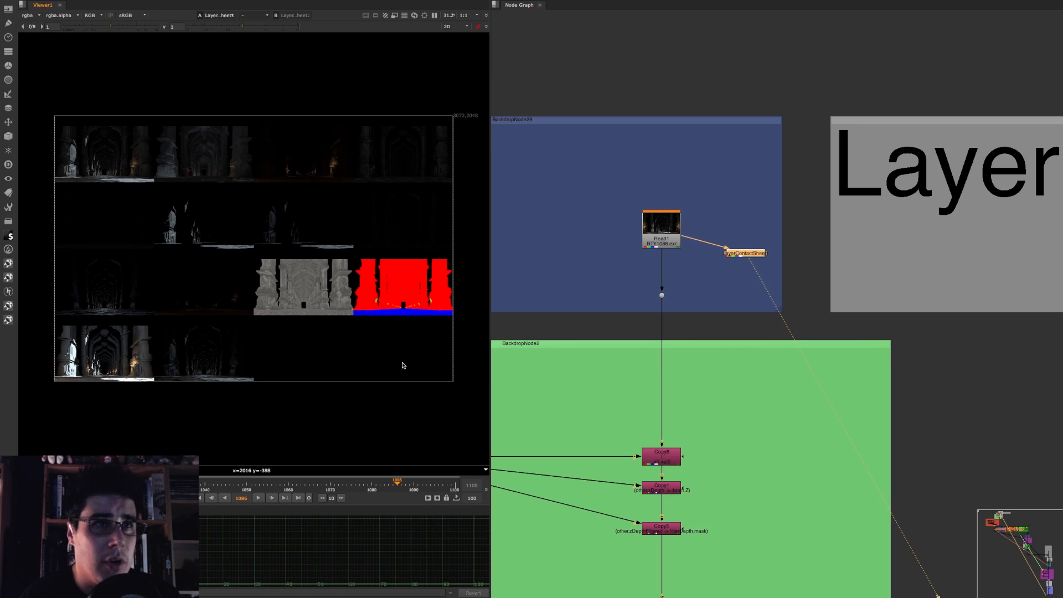
key(space)
key(space)
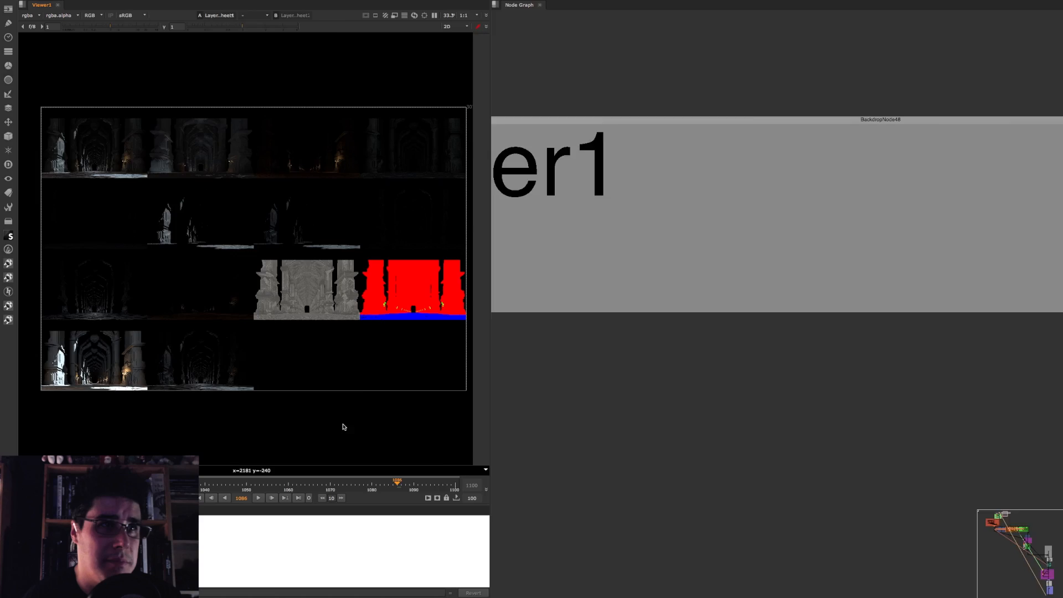
key(space)
scroll(587, 297, up, 2)
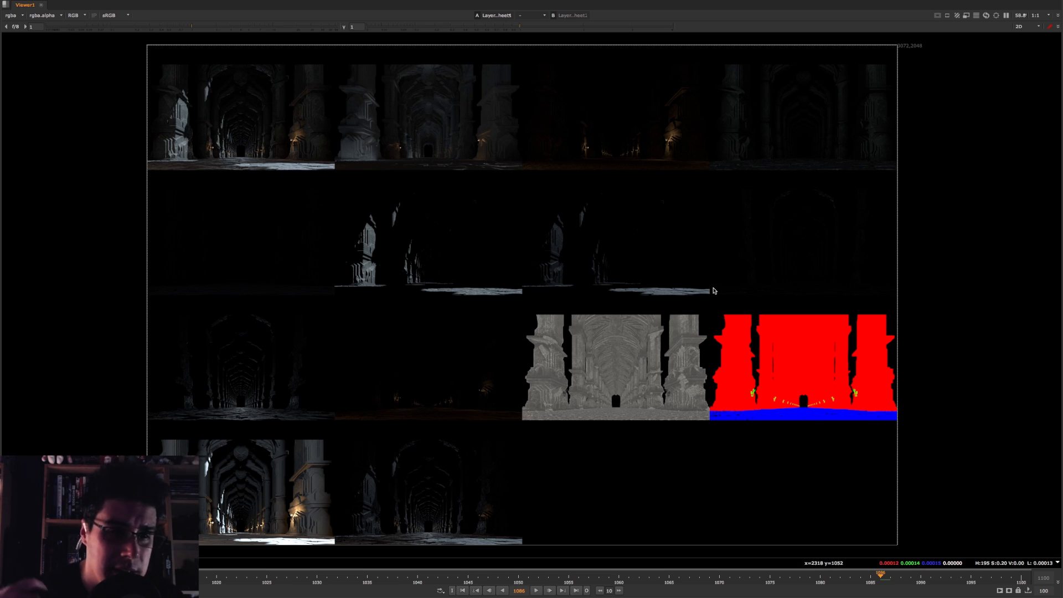
key(space)
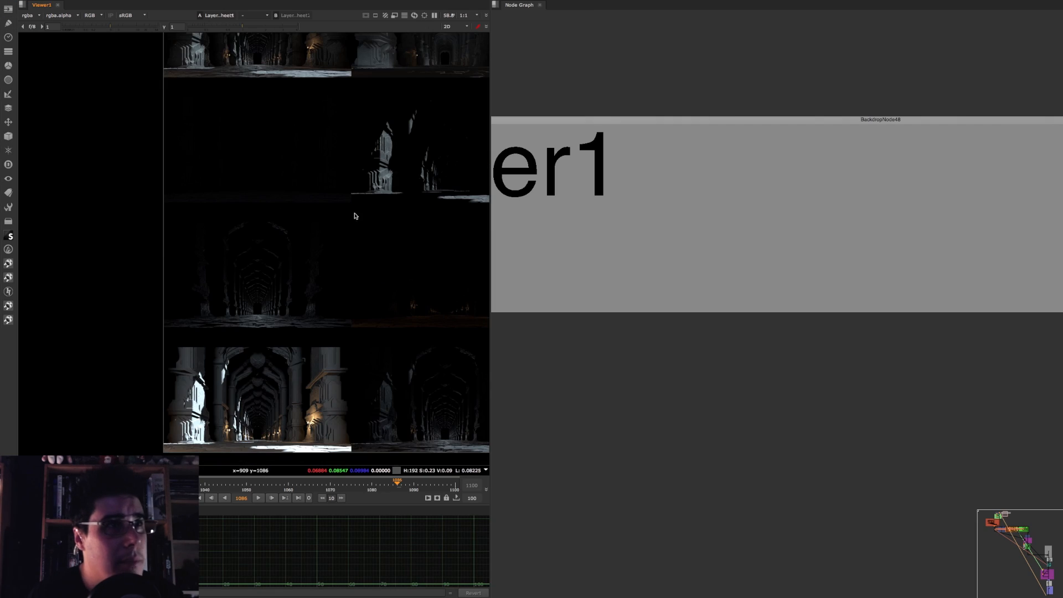
scroll(185, 210, down, 4)
scroll(636, 189, down, 8)
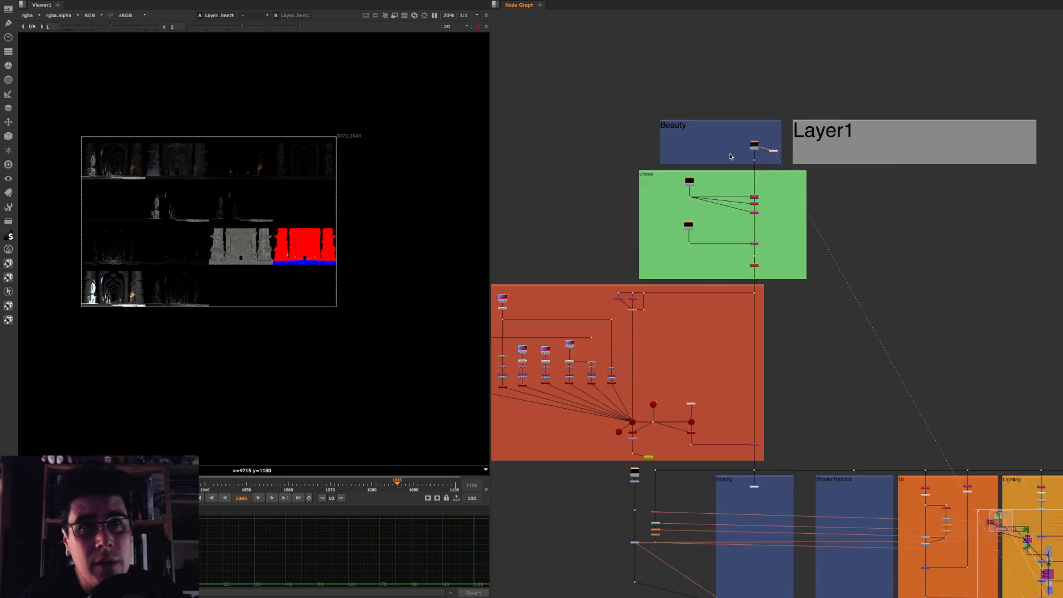
Step: Show the Read1 beauty render in the viewer again and frame it for inspection
scroll(654, 215, up, 6)
click(755, 140)
key(1)
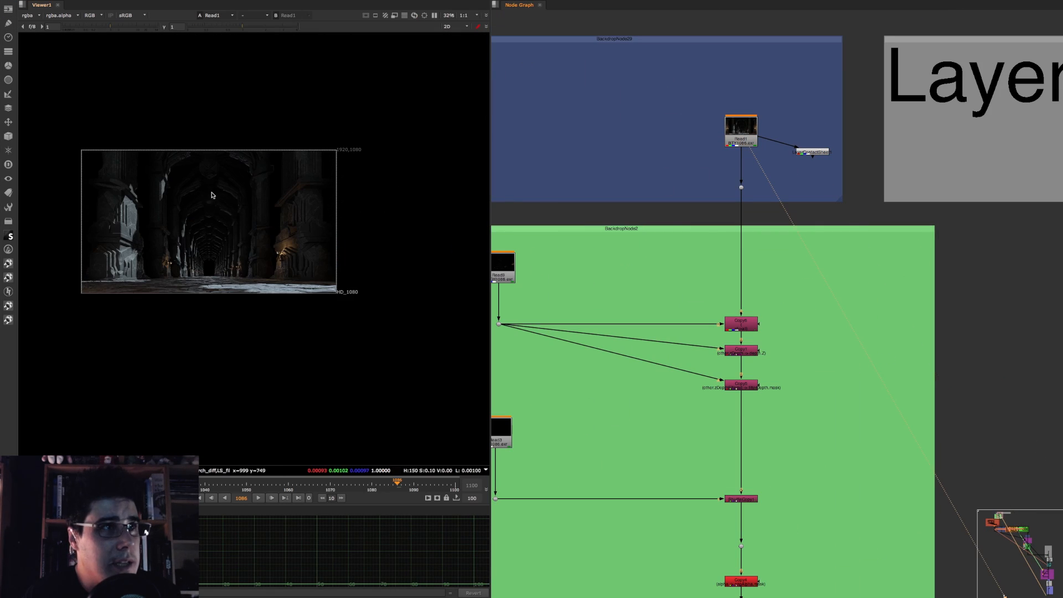
scroll(325, 202, up, 5)
middle_drag(325, 202, 257, 205)
scroll(257, 205, down, 2)
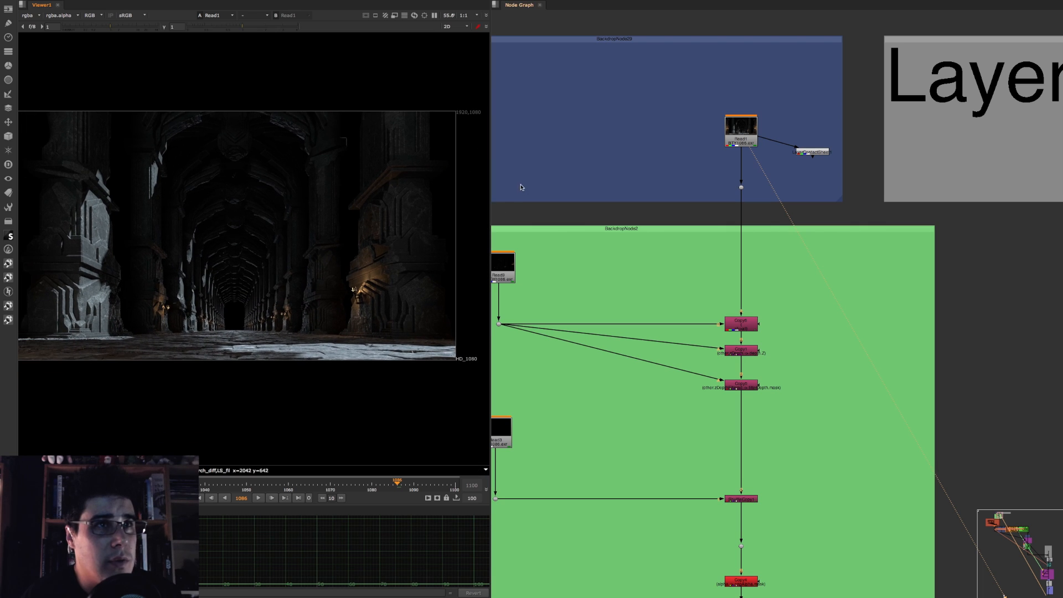
Step: Widen the viewer pane so the full beauty render fits beside the node graph
drag(490, 185, 543, 190)
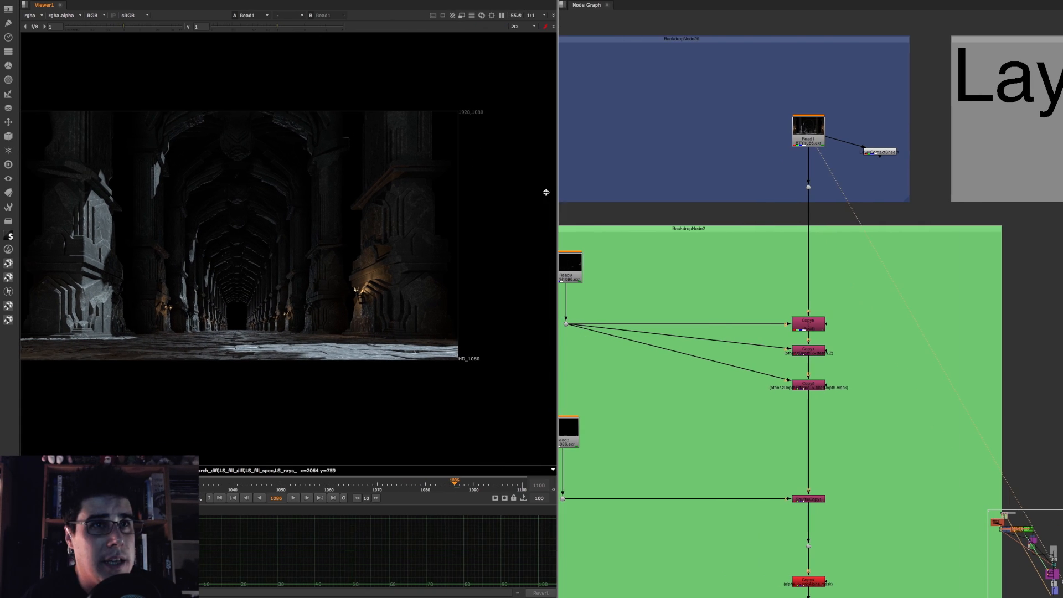
scroll(479, 230, up, 2)
middle_drag(803, 220, 888, 187)
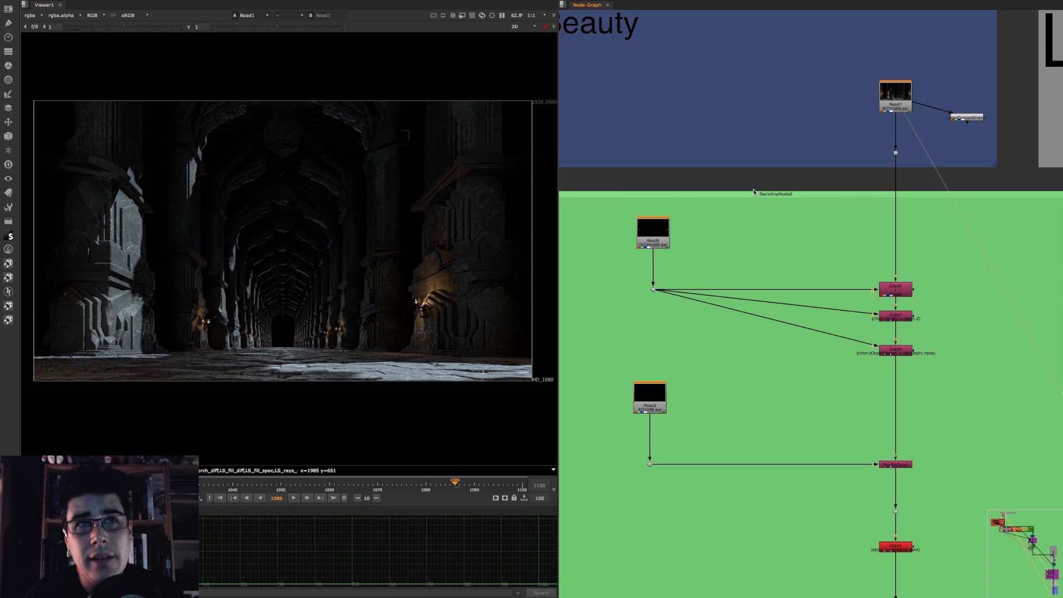
scroll(755, 189, down, 2)
middle_drag(790, 186, 836, 176)
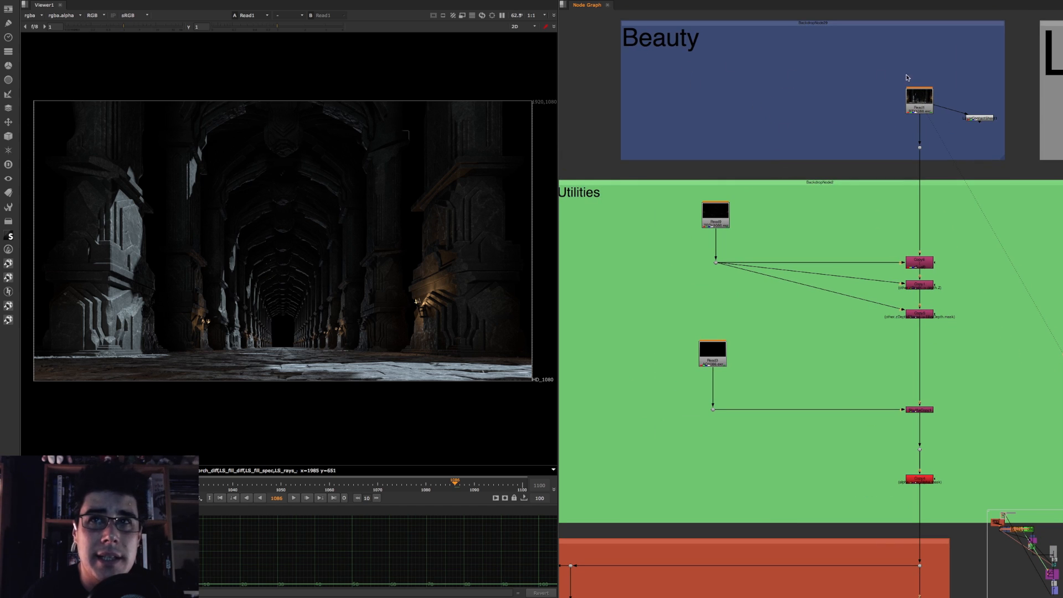
Step: View the output of the red Copy4 node in the Utilities backdrop and check which layers its stream contains
scroll(859, 170, up, 3)
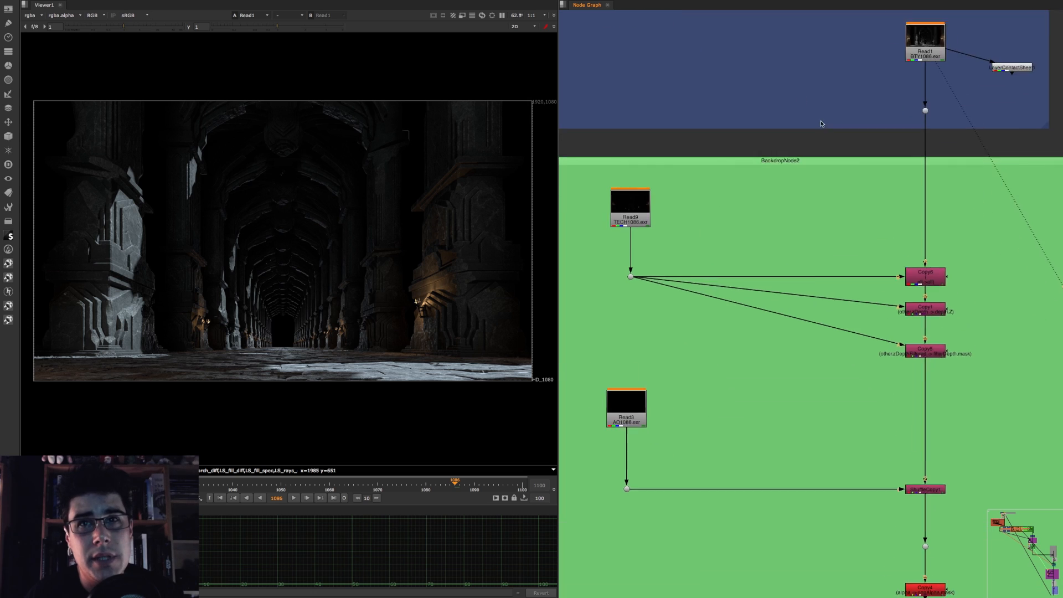
middle_drag(912, 267, 906, 149)
click(889, 313)
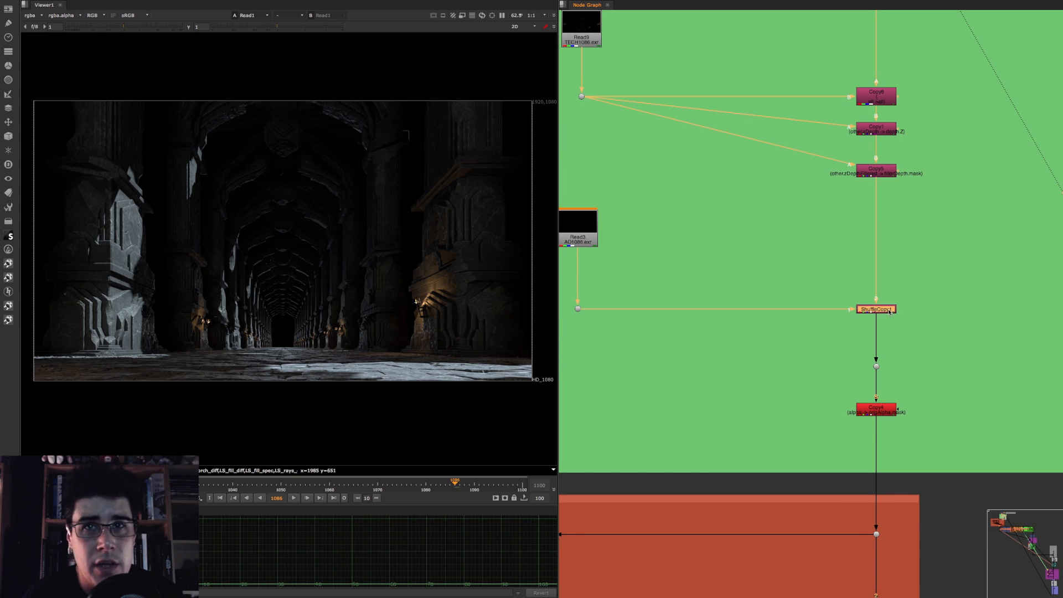
click(879, 409)
key(1)
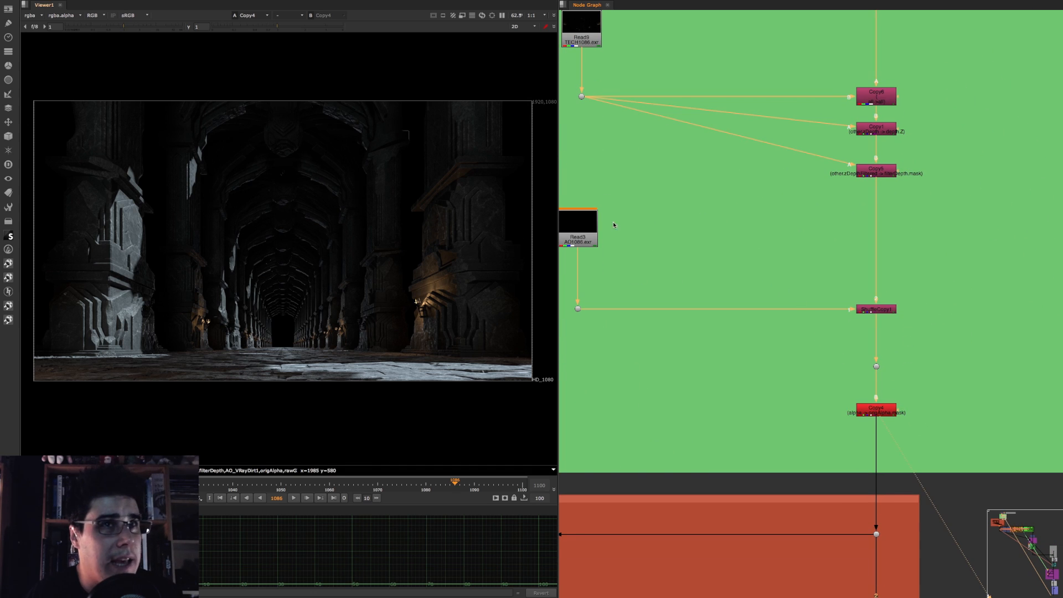
scroll(774, 256, up, 8)
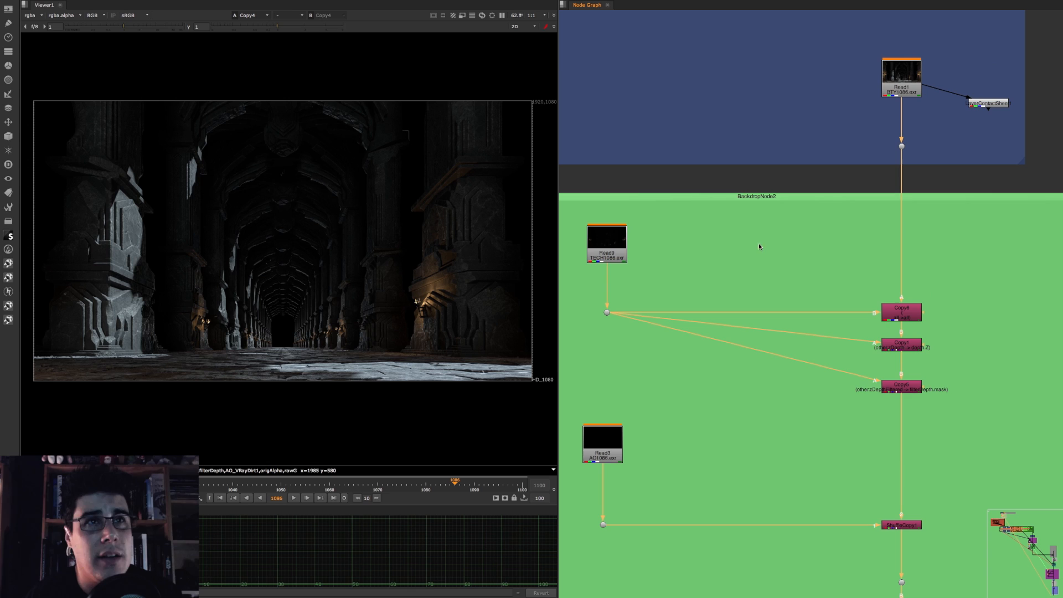
click(34, 16)
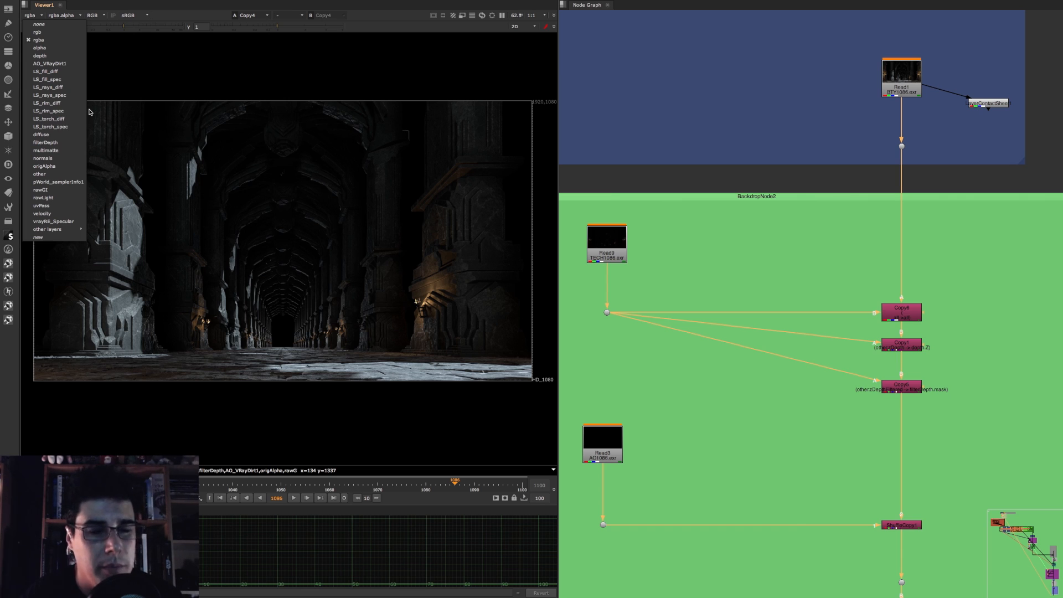
click(882, 206)
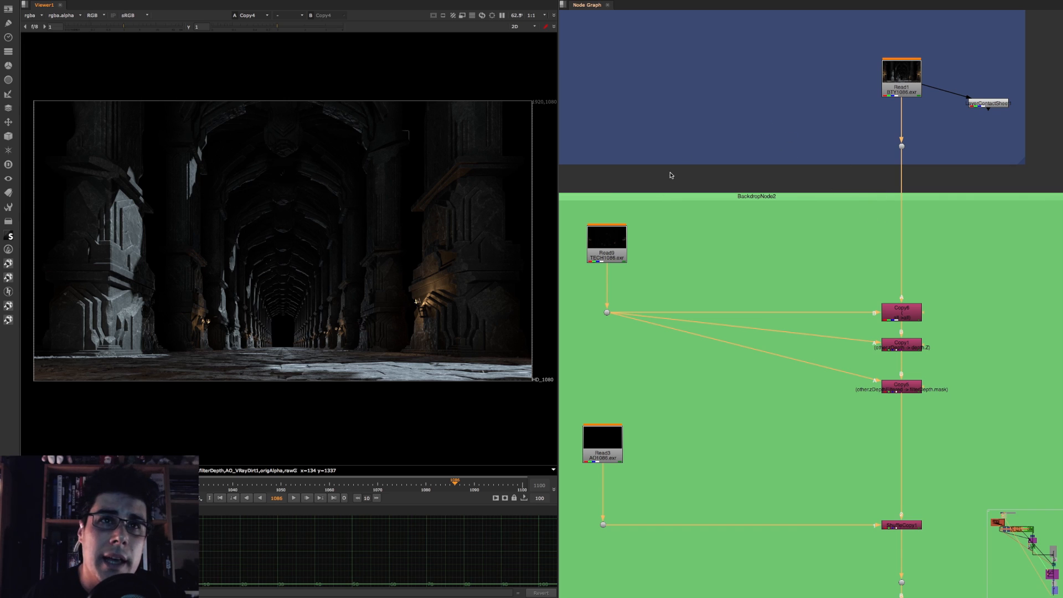
Step: View the Read1 beauty node again and check which layers it contains on its own
click(887, 90)
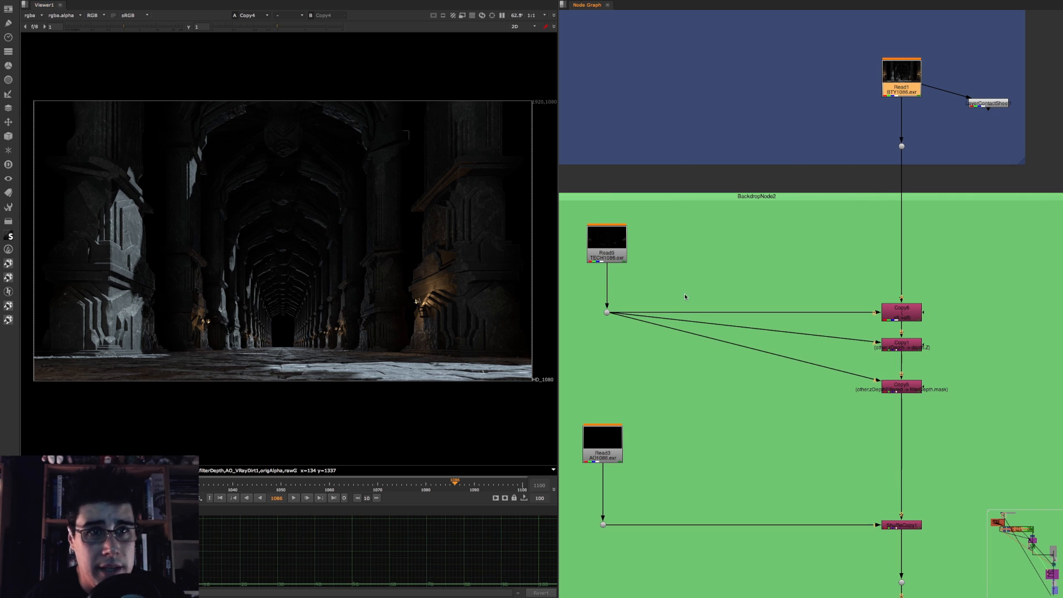
middle_drag(685, 294, 693, 283)
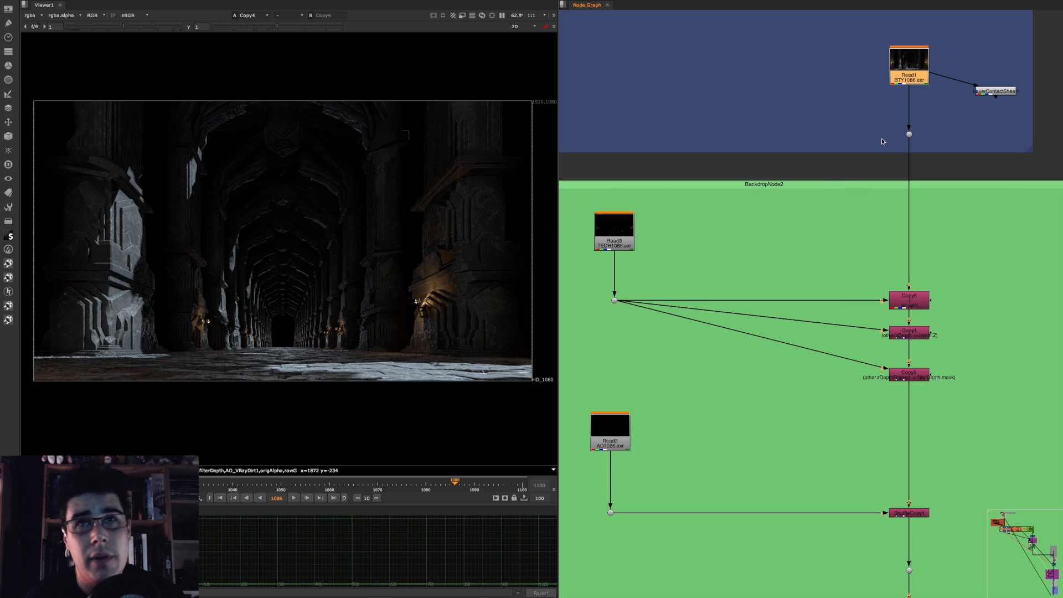
key(1)
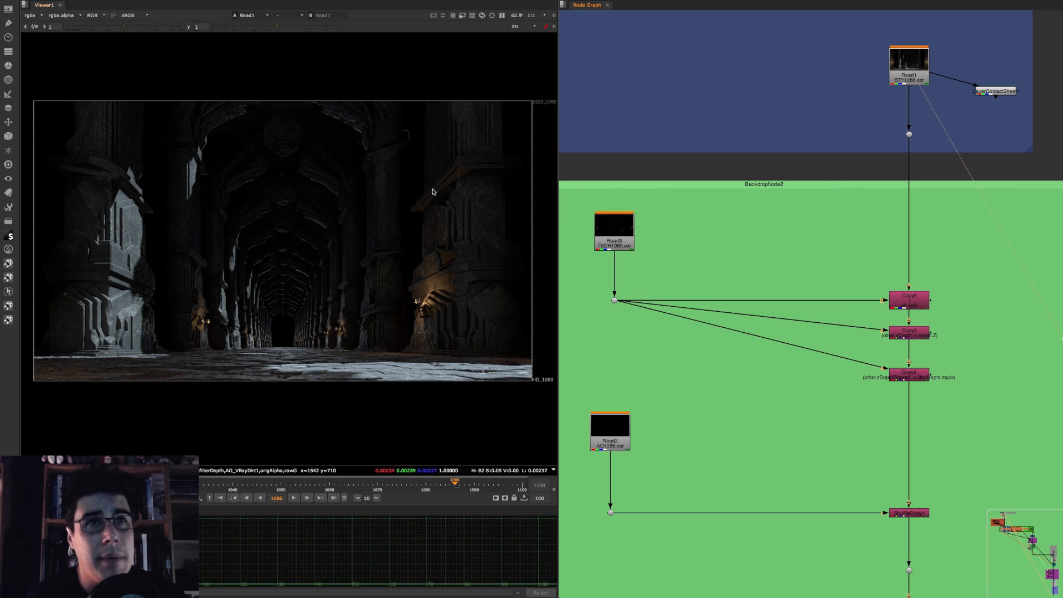
click(32, 15)
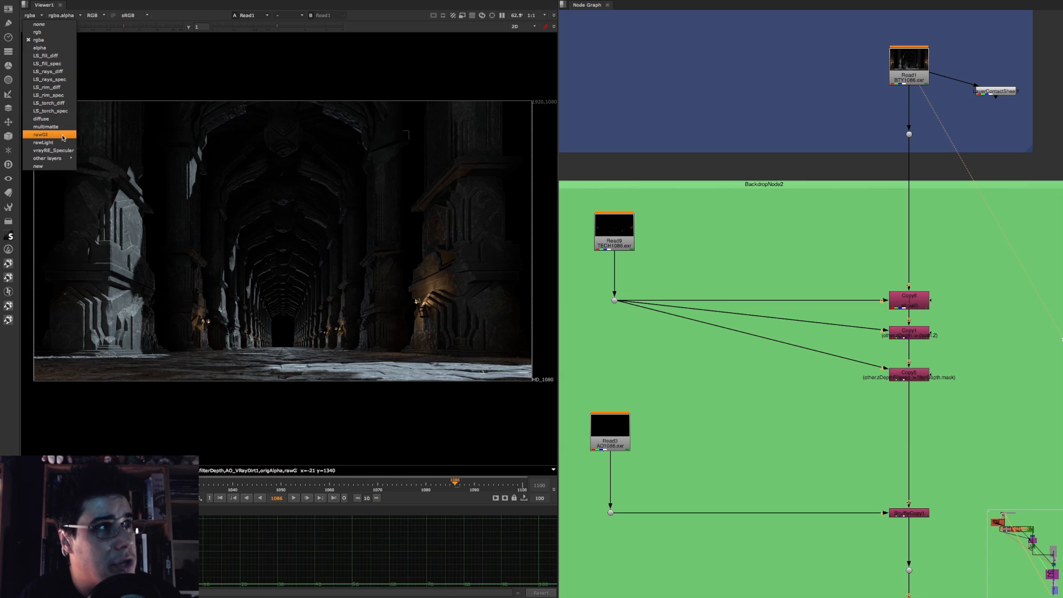
click(586, 139)
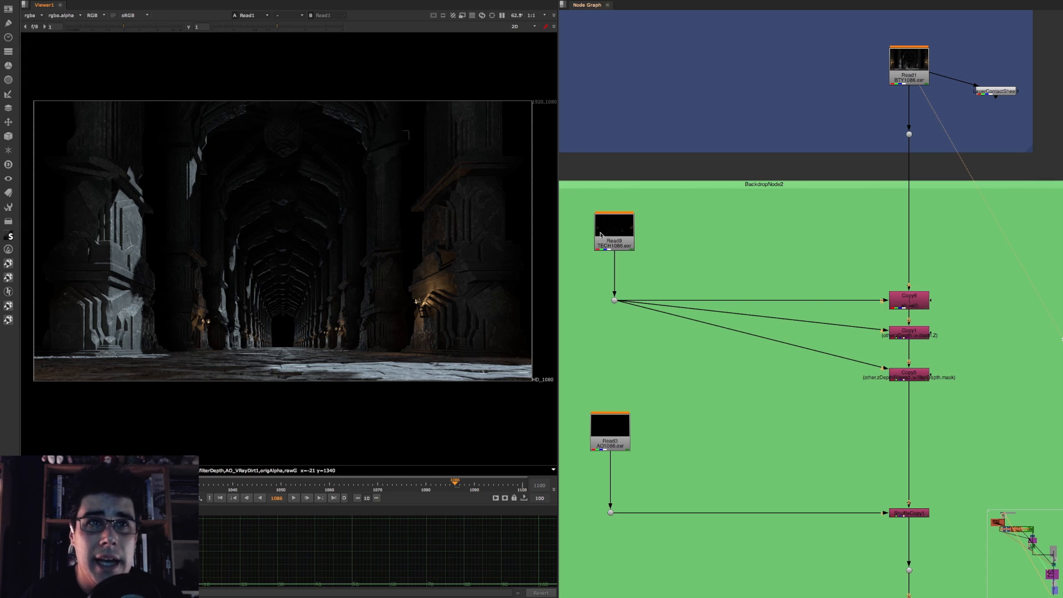
Step: View the Read9 technical render in the Utilities backdrop and display its normals layer
click(600, 234)
key(1)
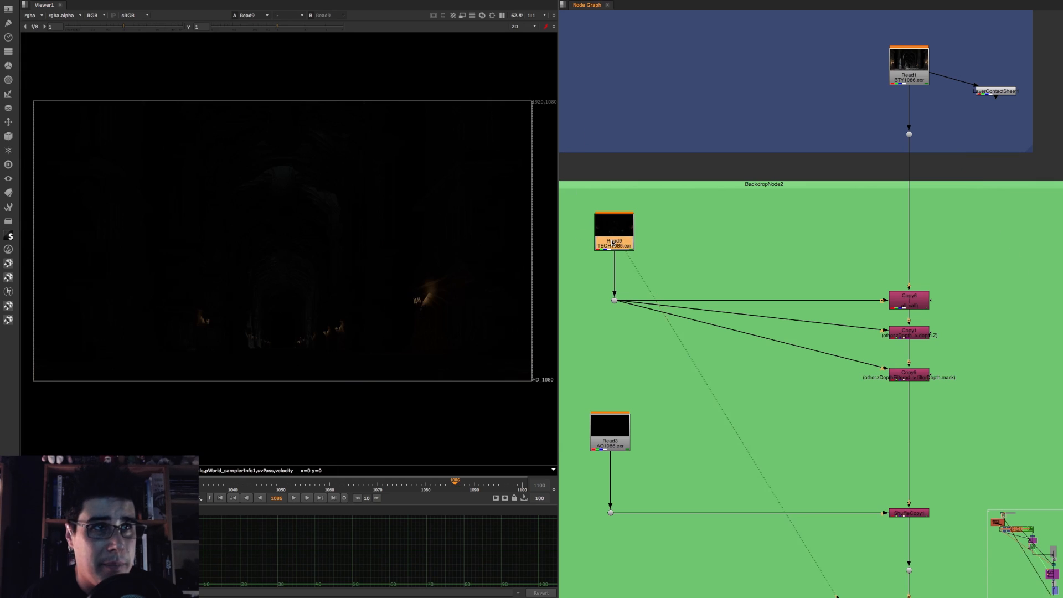
click(31, 14)
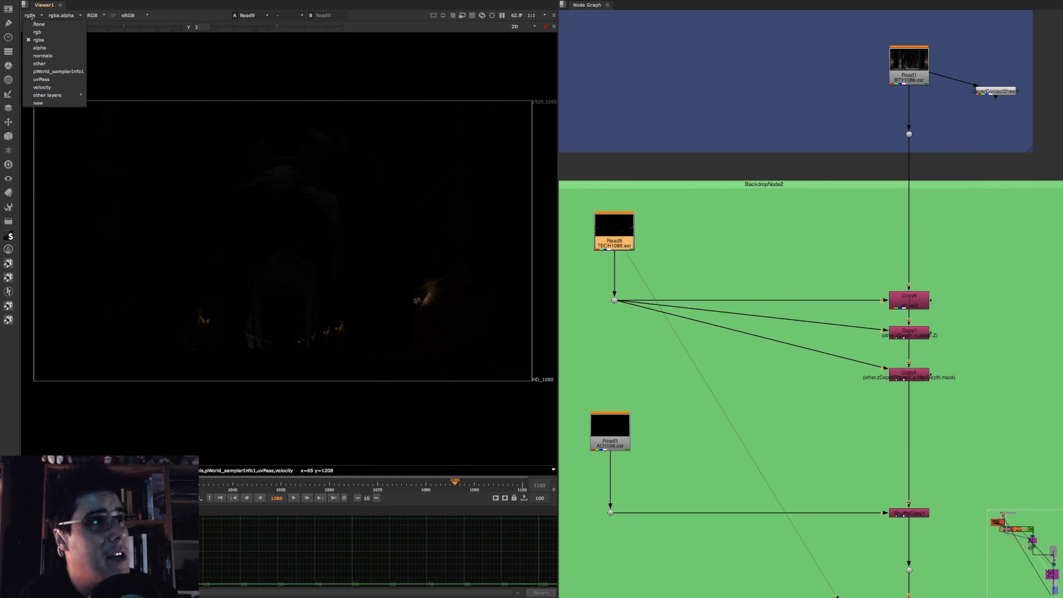
click(55, 57)
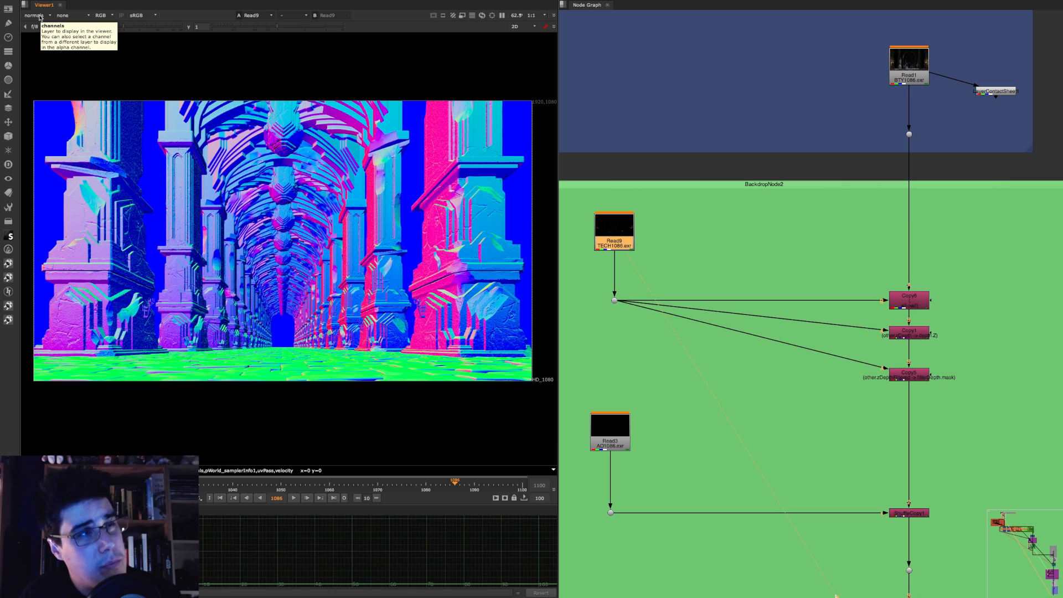
Step: Display the technical render's pWorld_samplerInfo1, uvPass and velocity layers one after another
click(40, 17)
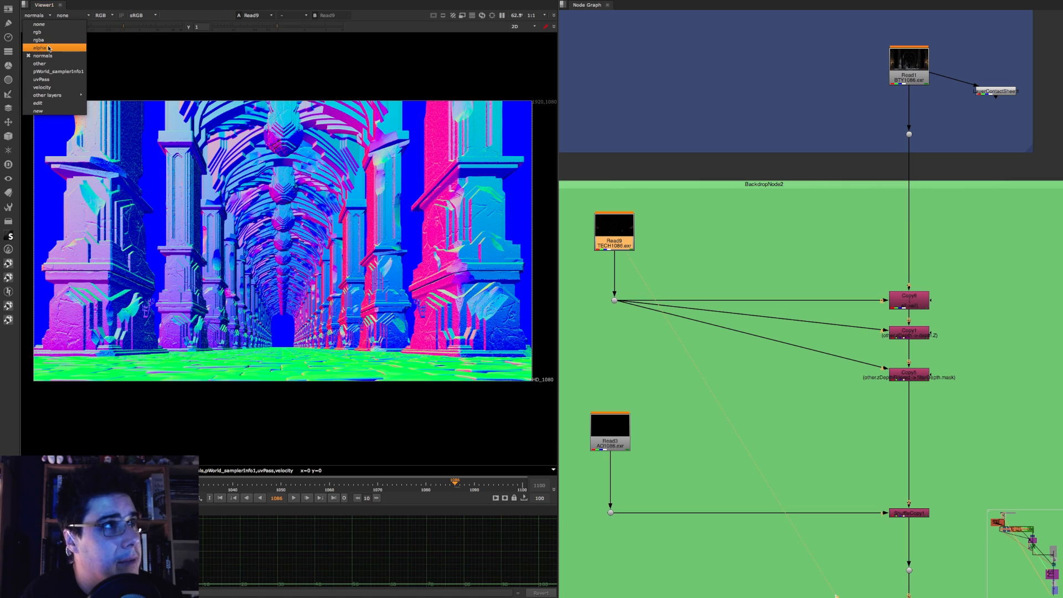
click(54, 72)
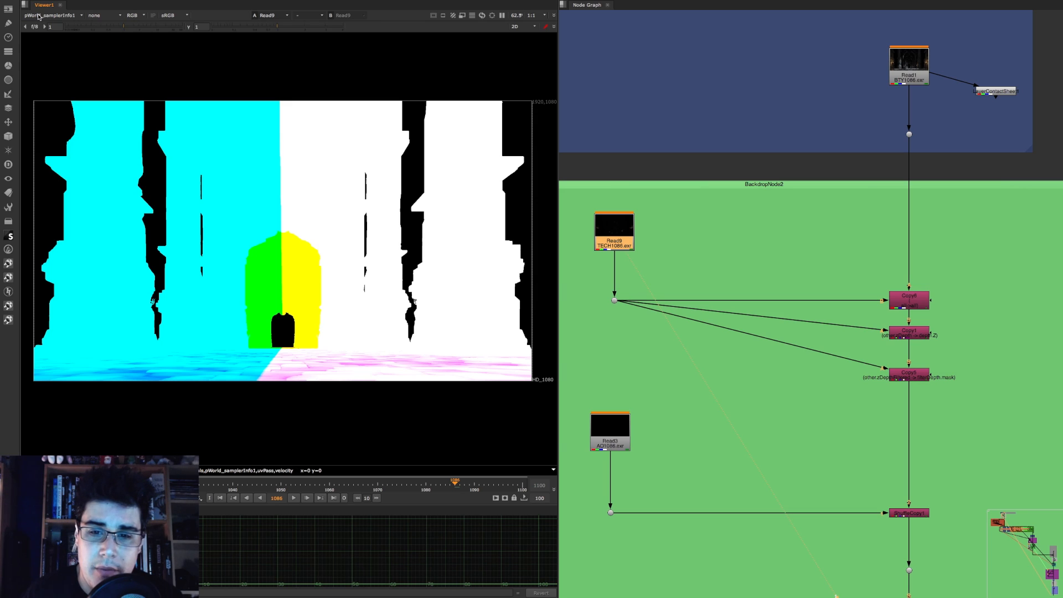
click(39, 16)
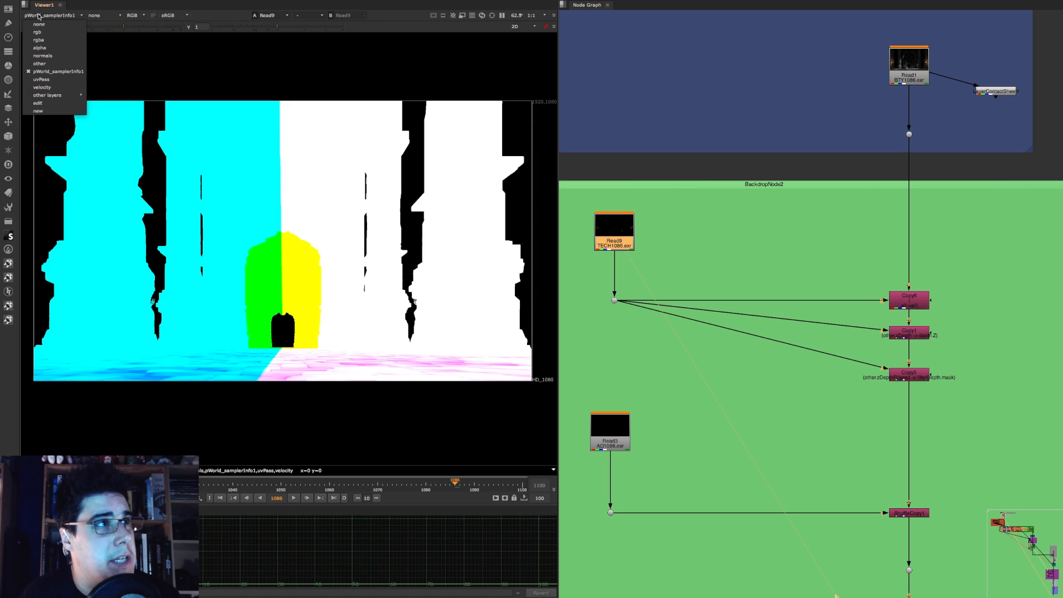
click(54, 79)
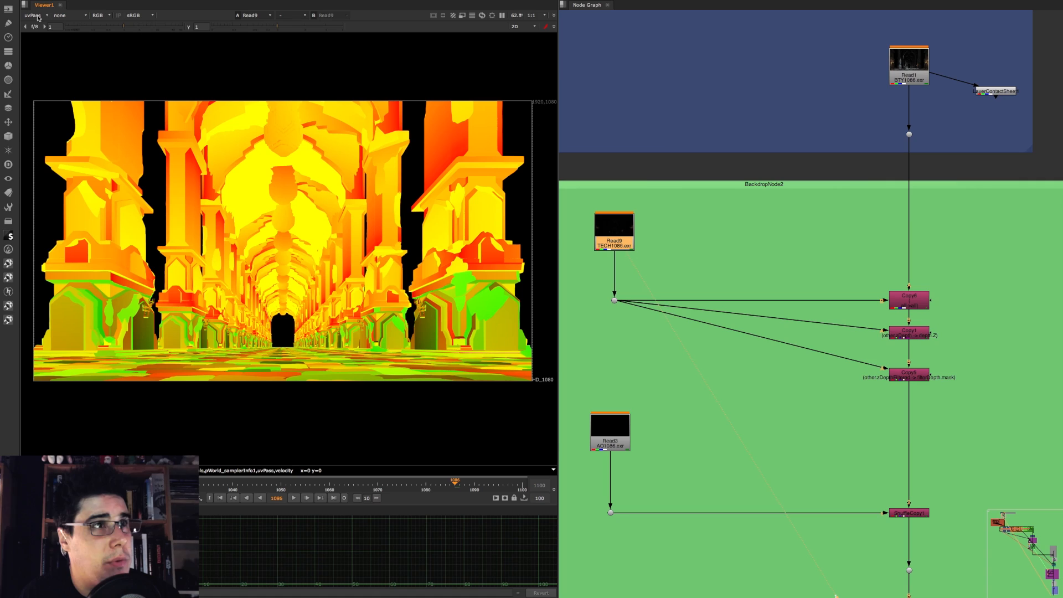
click(38, 15)
click(54, 87)
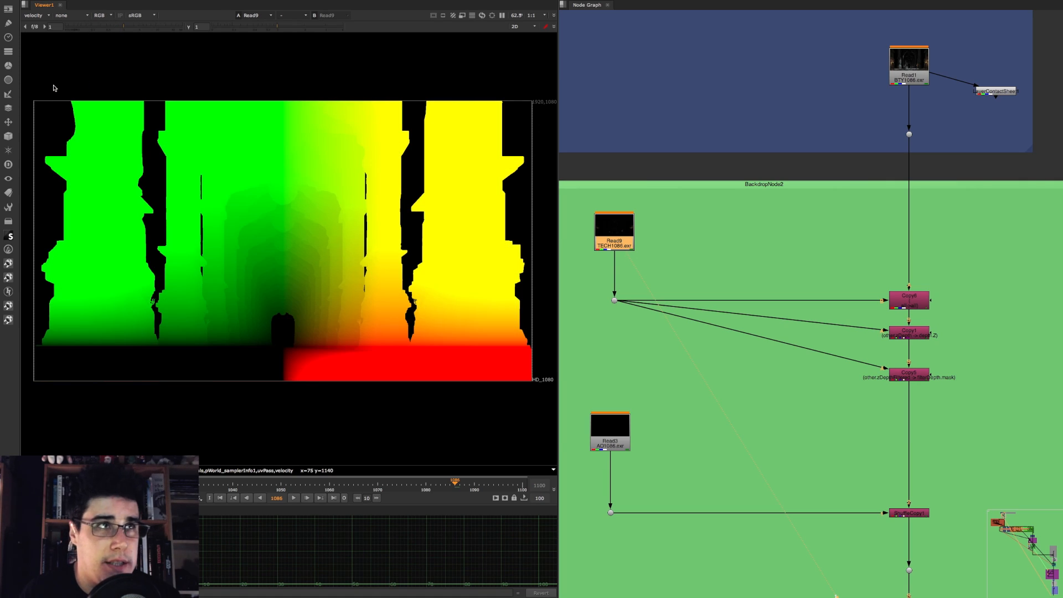
Step: Display the technical render's rgba image and compare it with its normals layer
click(37, 17)
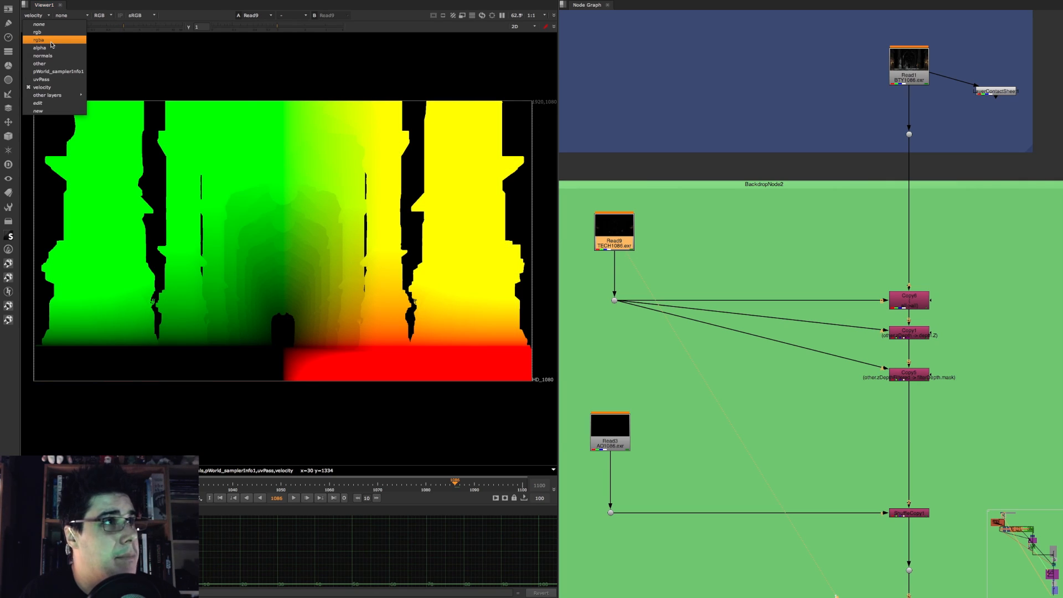
click(51, 34)
drag(603, 245, 604, 244)
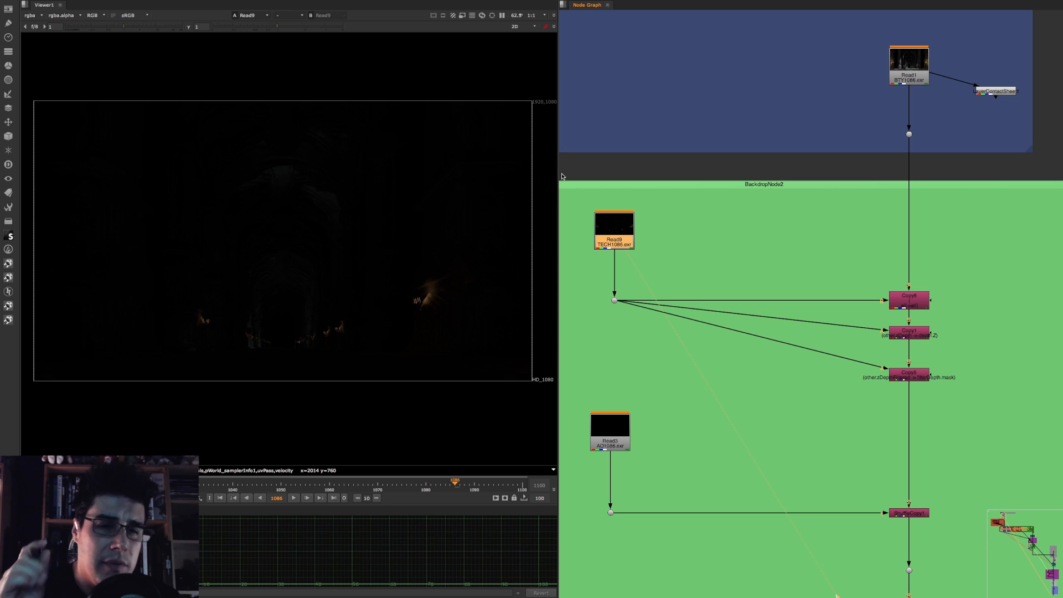
click(39, 16)
click(54, 57)
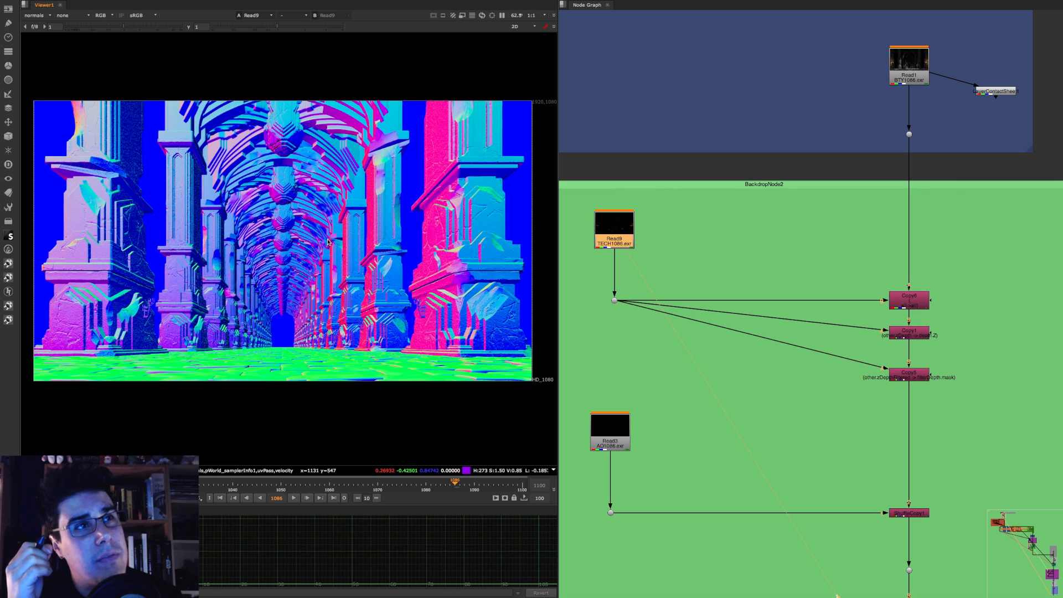
Step: View the Read1 beauty render again in its rgba layer
click(912, 73)
key(1)
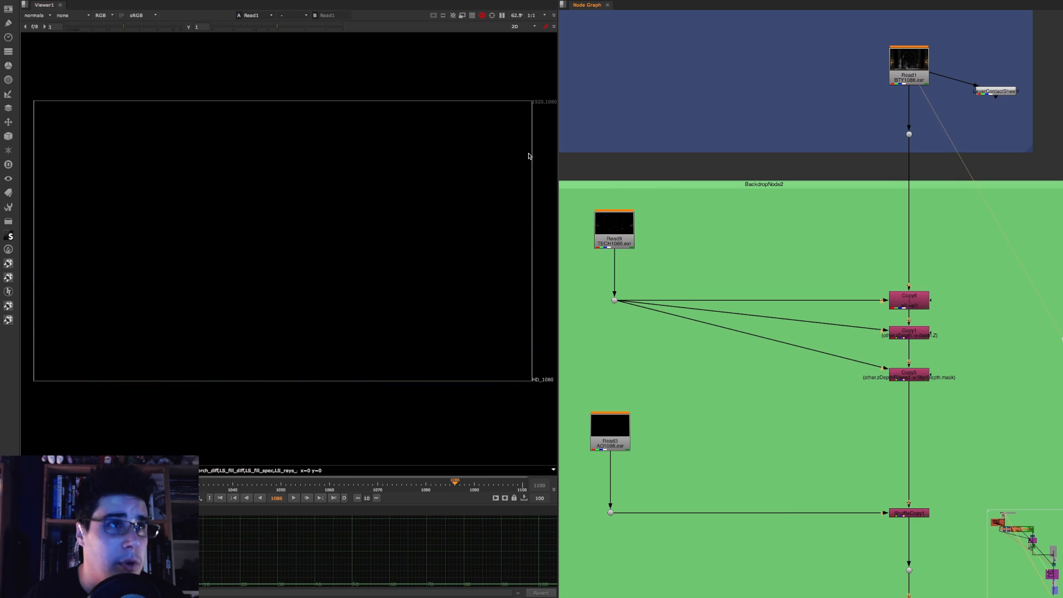
click(28, 12)
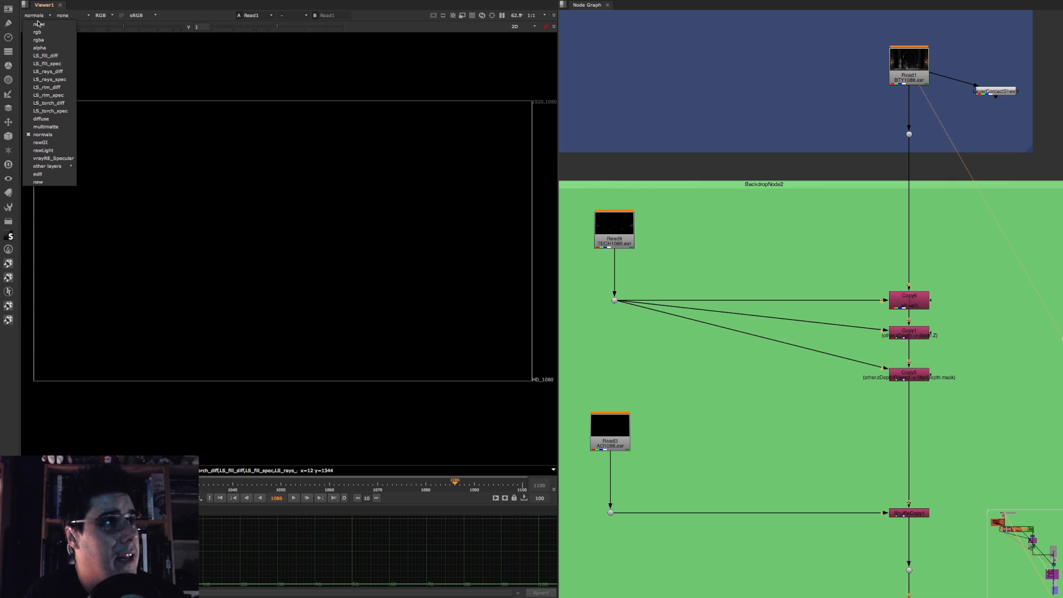
click(47, 41)
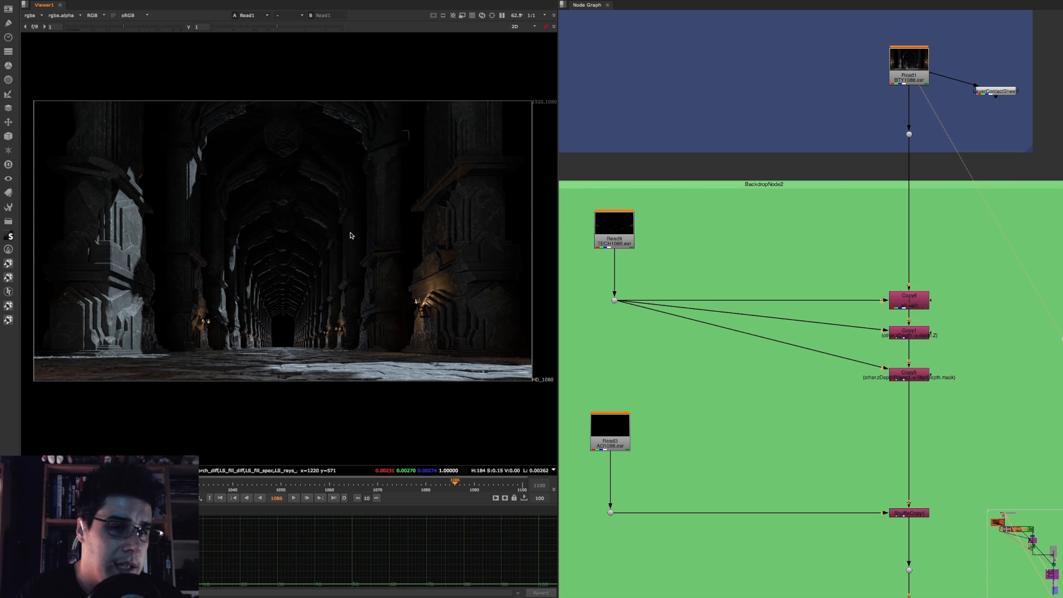
Step: View the Read3 ambient occlusion render in the Utilities backdrop and display its AO_VRayDirt1 layer
click(611, 432)
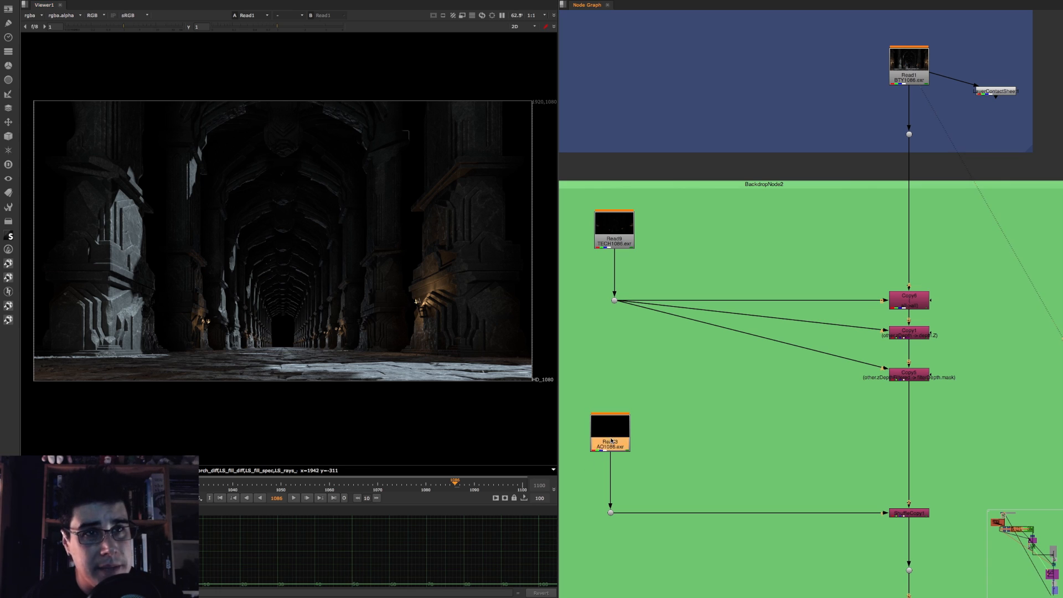
key(1)
click(32, 15)
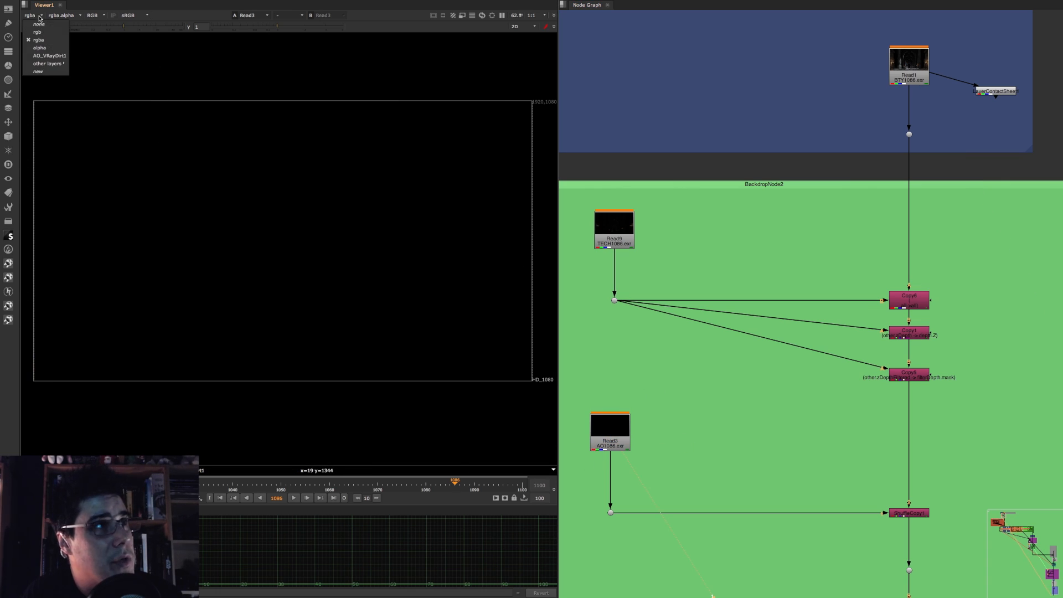
click(64, 60)
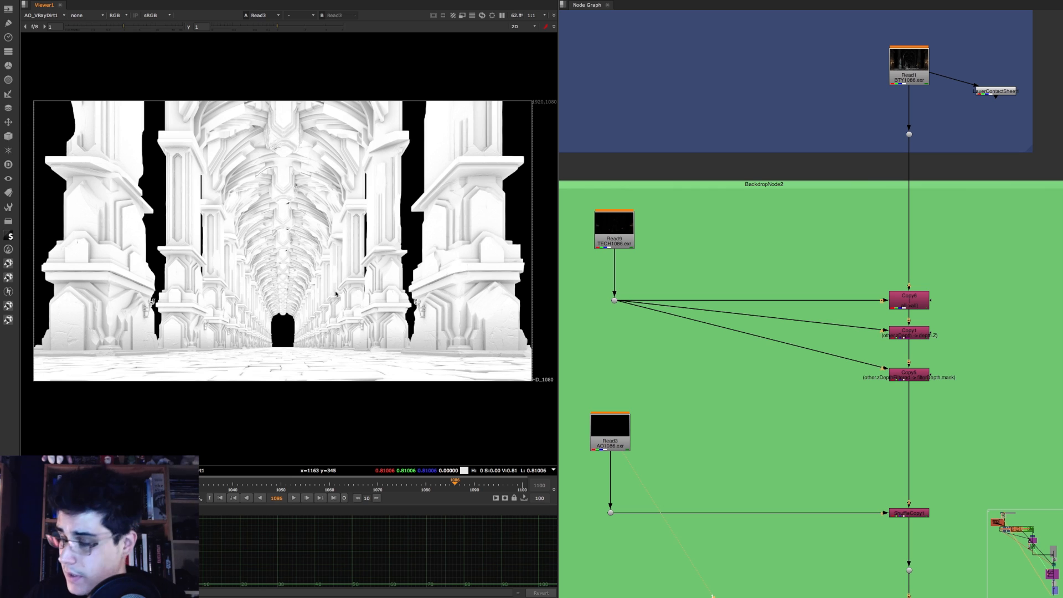
Step: View Read1 and then the red Copy4 output, check the combined layers in its stream, and display rgba
middle_drag(830, 234, 766, 183)
scroll(766, 183, down, 3)
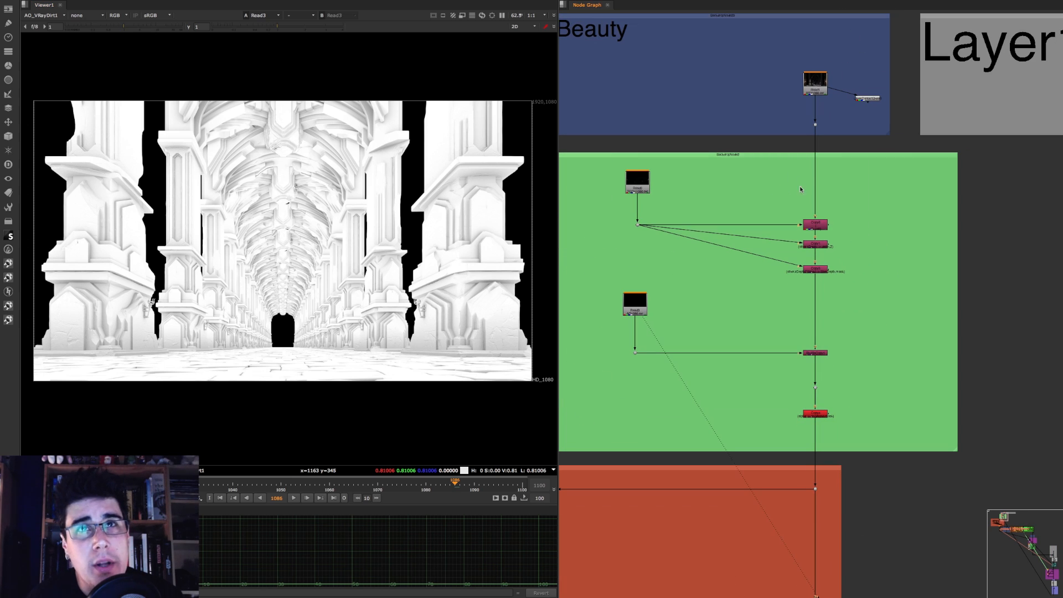
click(821, 91)
key(1)
click(818, 415)
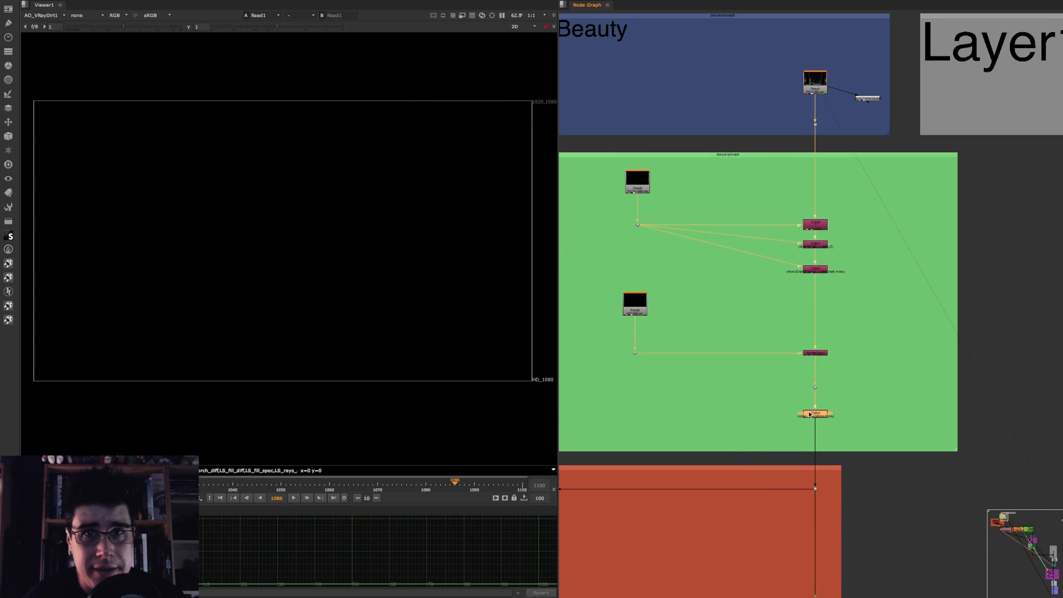
key(1)
click(44, 16)
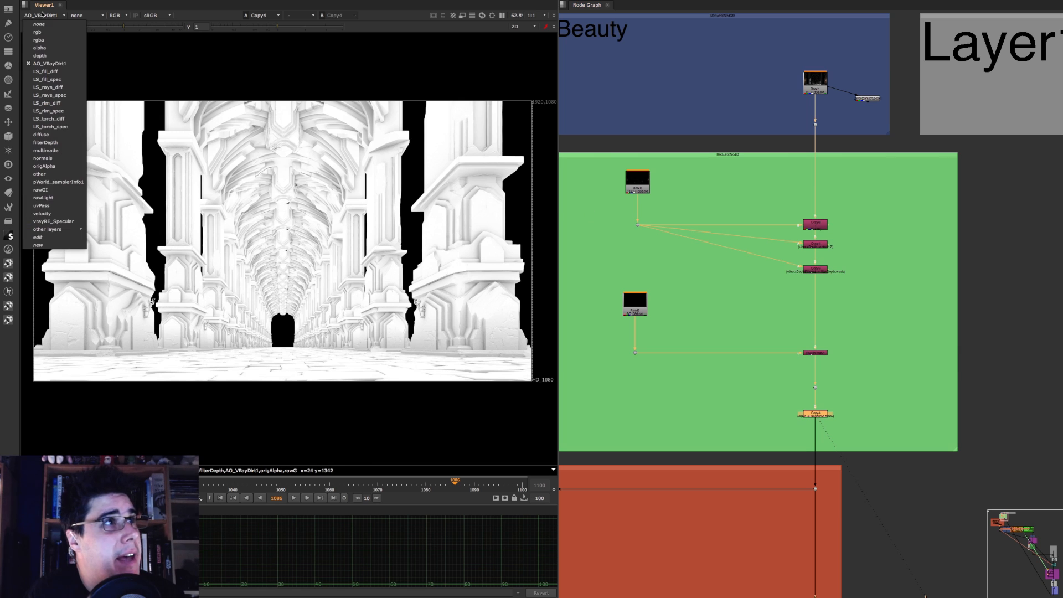
click(48, 42)
Step: Maximize the node graph and examine the script's sections from Beauty down to the Specular backdrop
key(space)
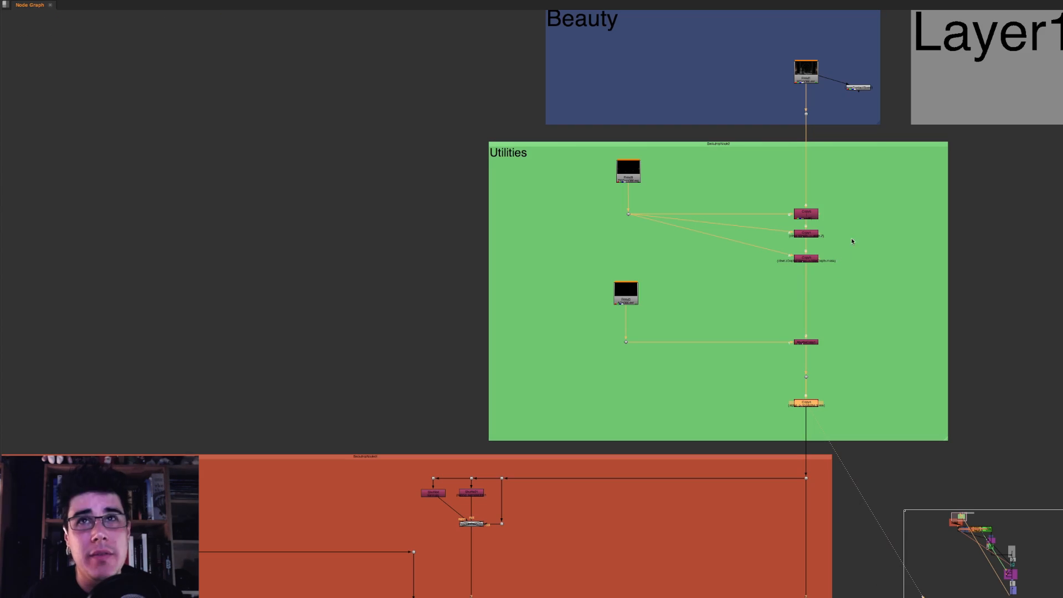
middle_drag(838, 179, 492, 191)
scroll(530, 235, down, 10)
scroll(493, 191, up, 4)
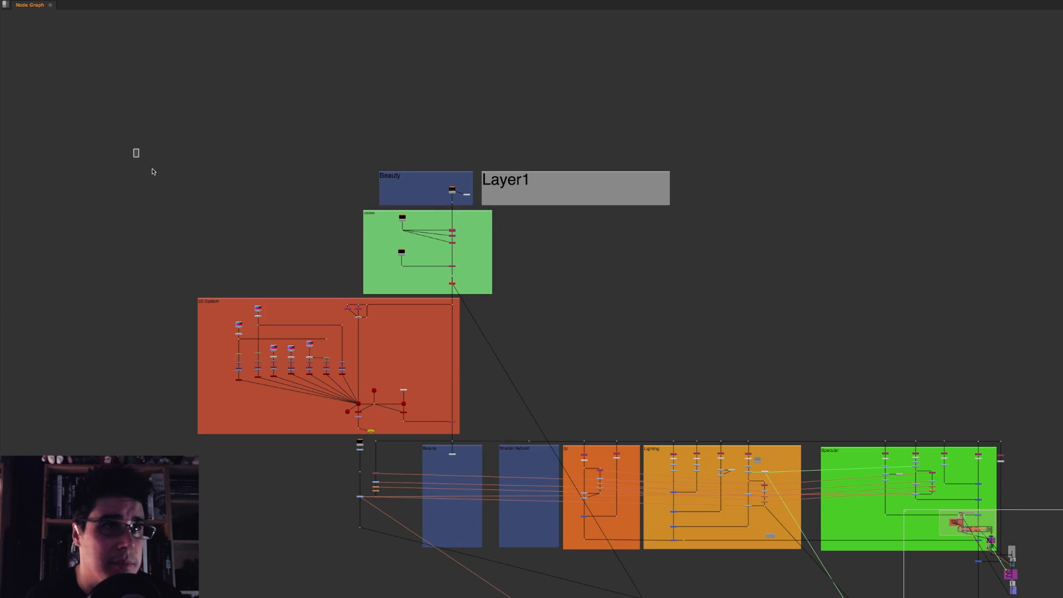
drag(135, 149, 999, 545)
middle_drag(856, 556, 703, 252)
scroll(702, 249, down, 8)
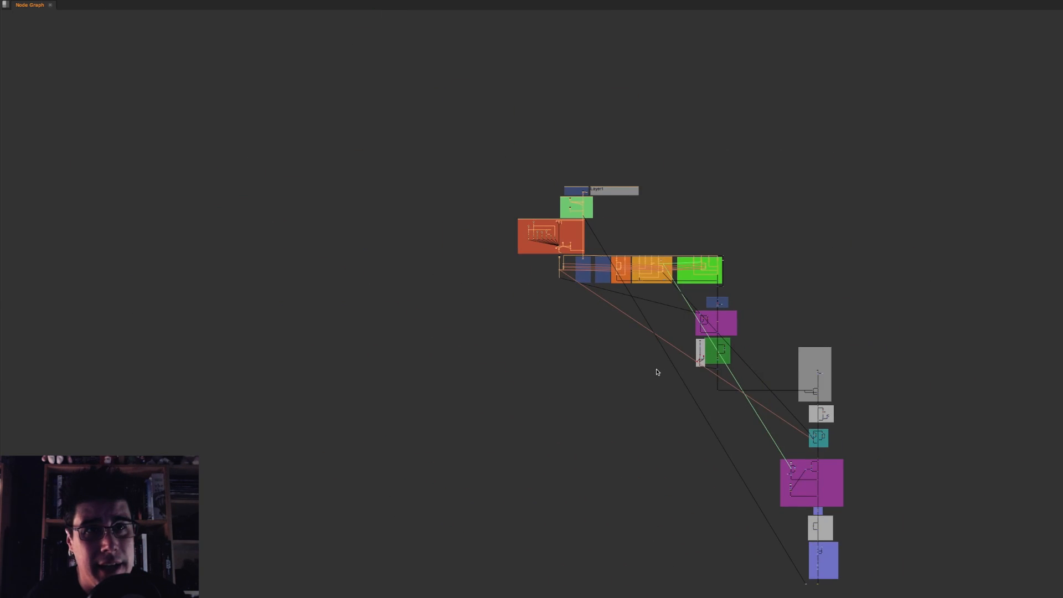
Step: Examine the overall backdrop layout of the whole script, from Beauty through the sections below the lighting row
middle_drag(713, 462, 566, 287)
middle_drag(604, 224, 588, 337)
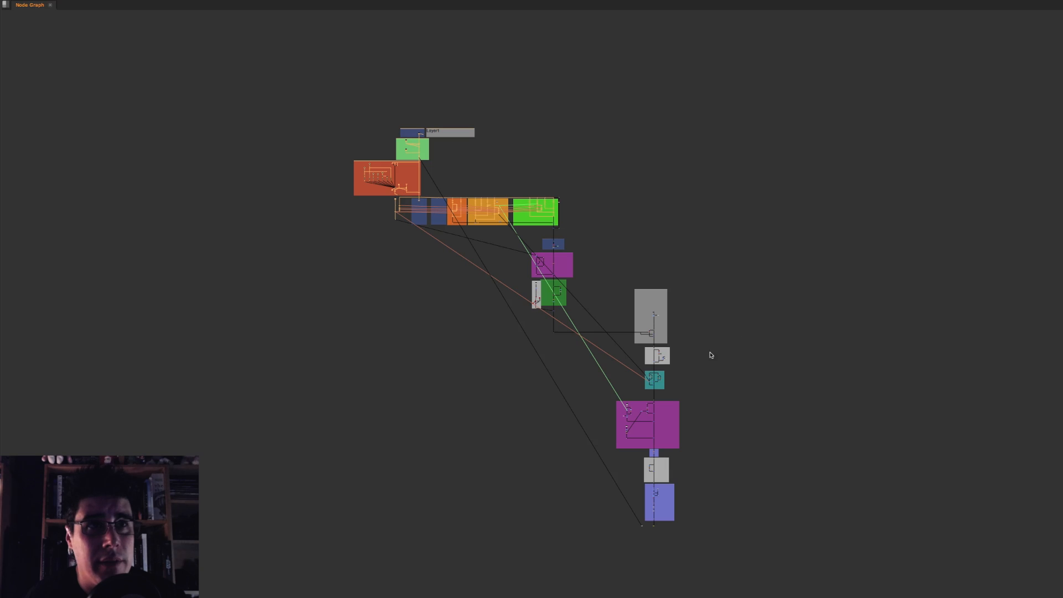
drag(326, 115, 602, 334)
scroll(452, 191, up, 8)
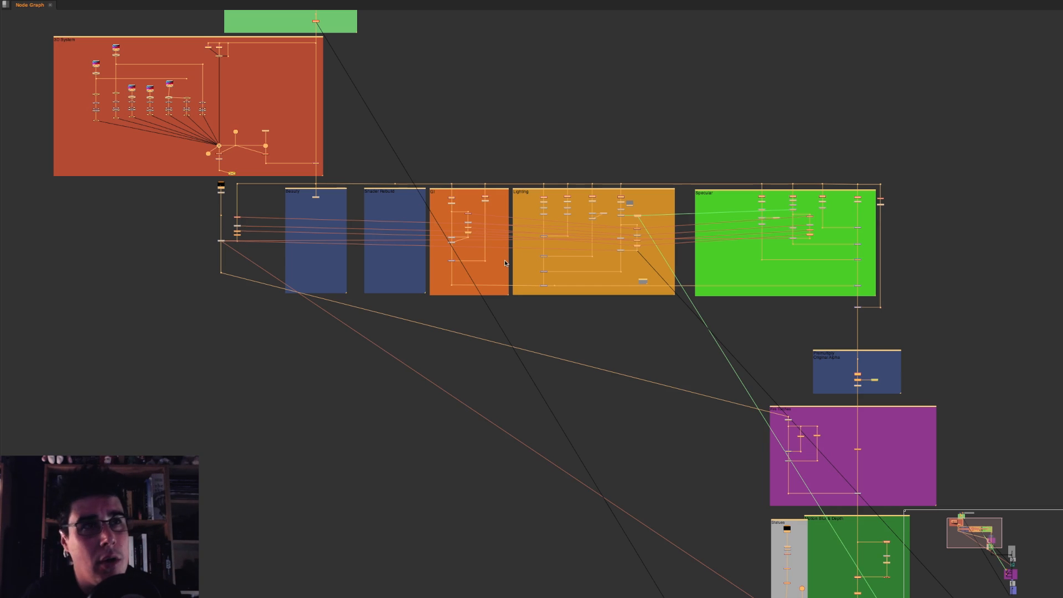
scroll(491, 135, down, 10)
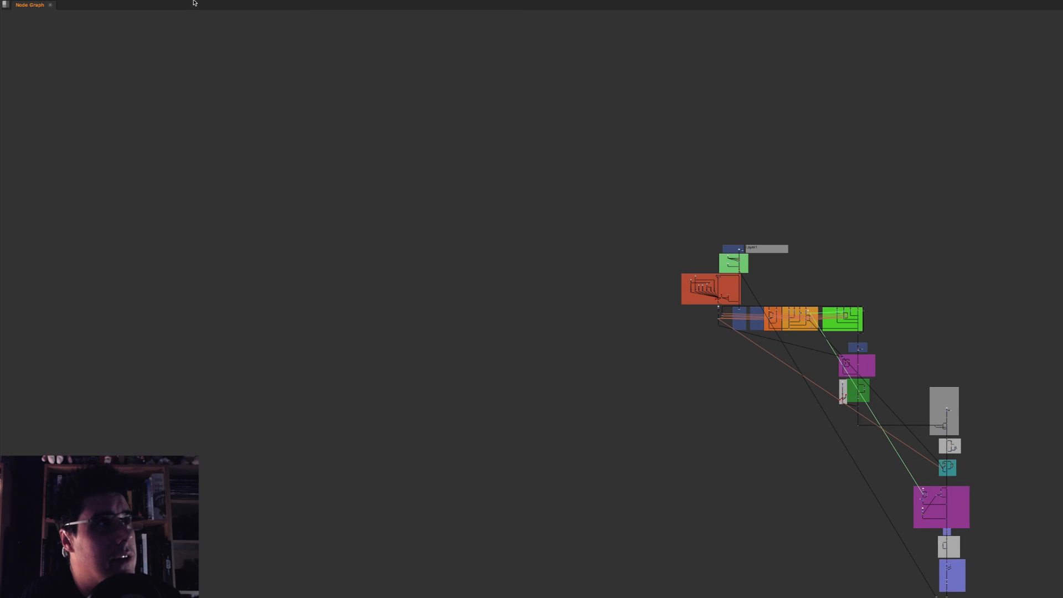
Step: Try to insert the vraySimple_multi_EXR template beside the existing script
mouse_move(194, 2)
click(276, 4)
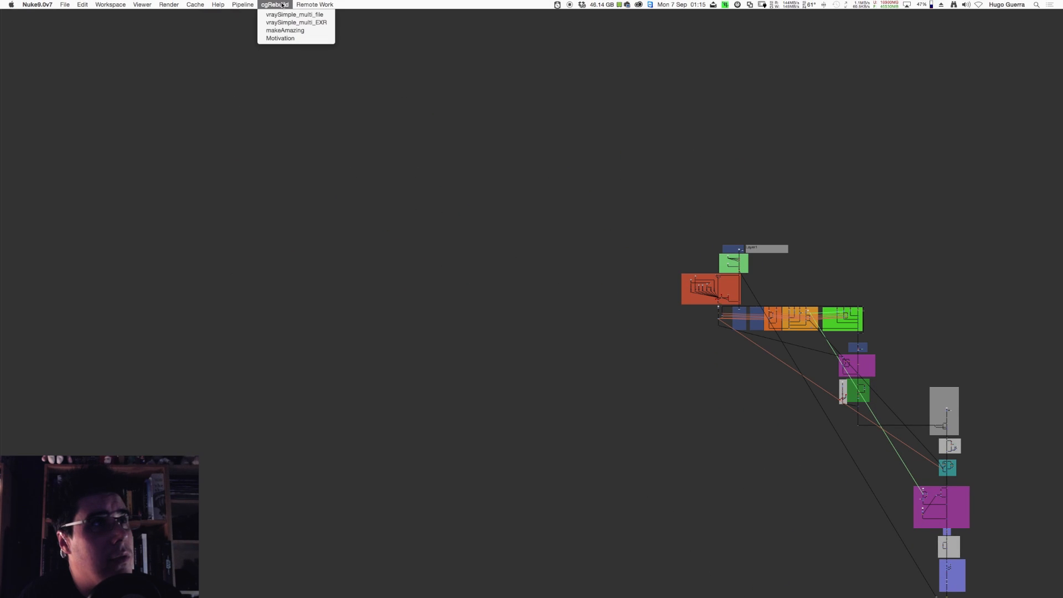
click(315, 25)
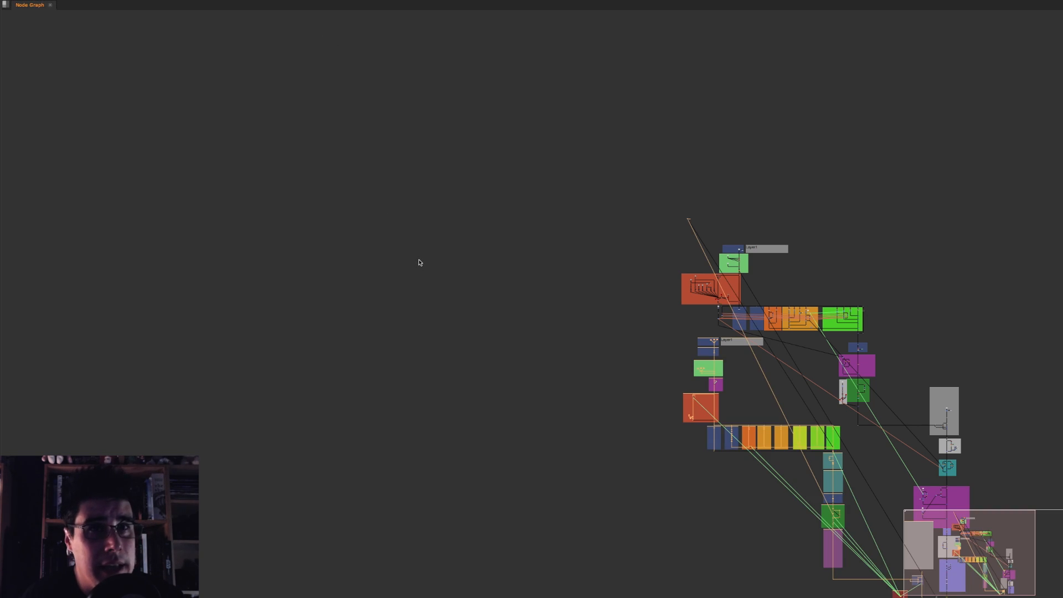
Step: Insert the cgRebuild template vraySimple_multi_EXR in an empty area of the node graph and frame it
scroll(482, 327, left, 10)
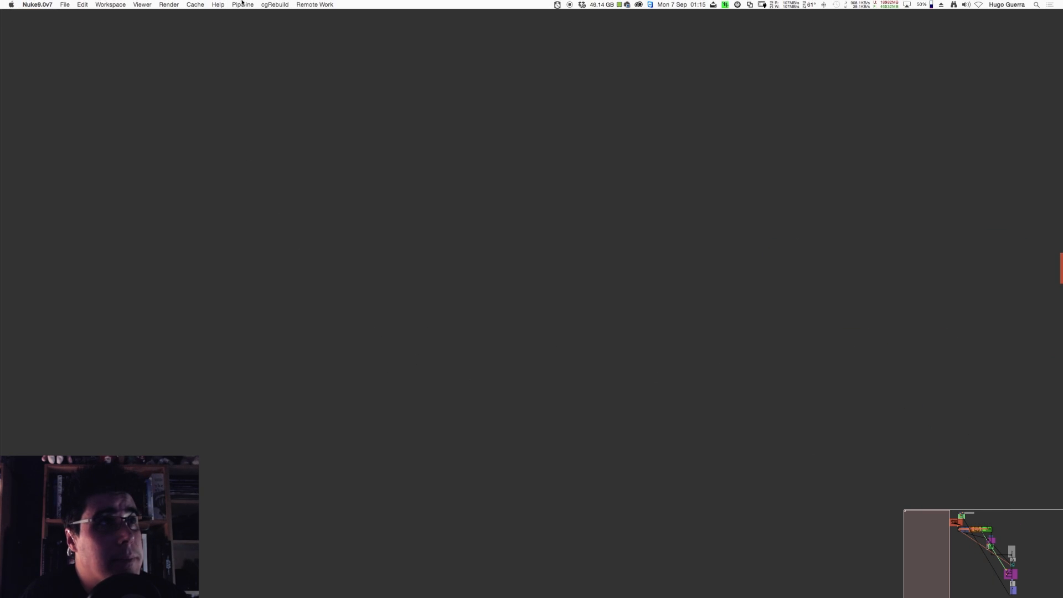
click(275, 4)
mouse_move(315, 5)
mouse_move(275, 4)
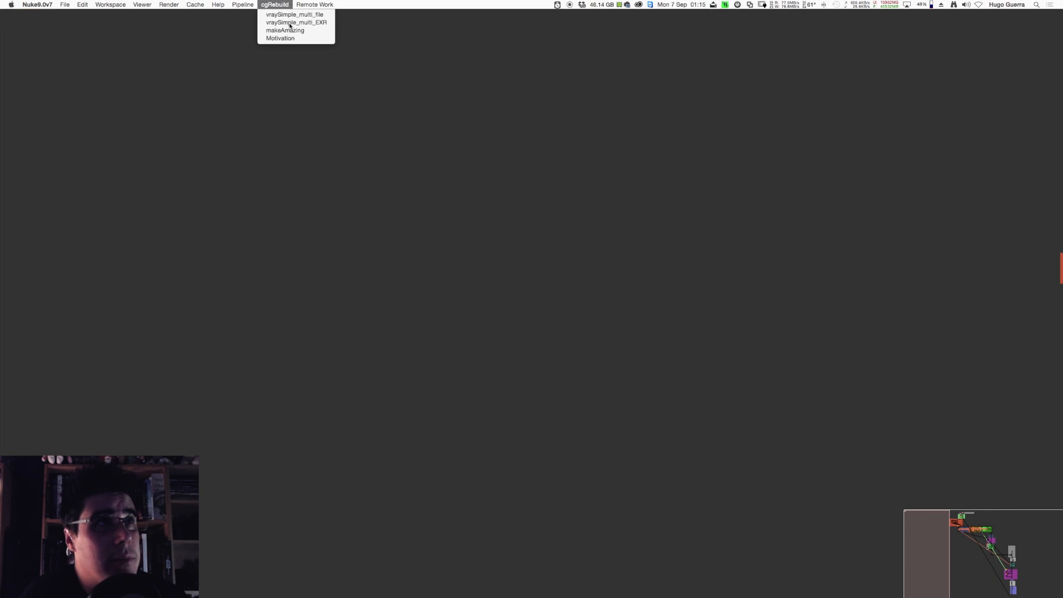
click(289, 24)
key(f)
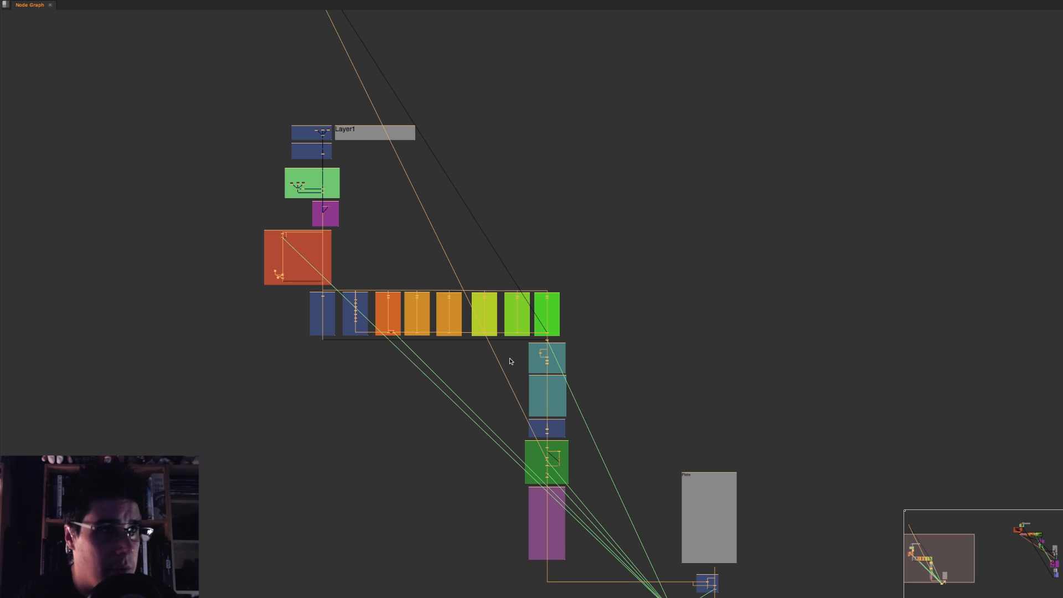
Step: Examine the new template's Beauty, Original Alpha and Shadows backdrops, selecting them together
scroll(332, 131, up, 5)
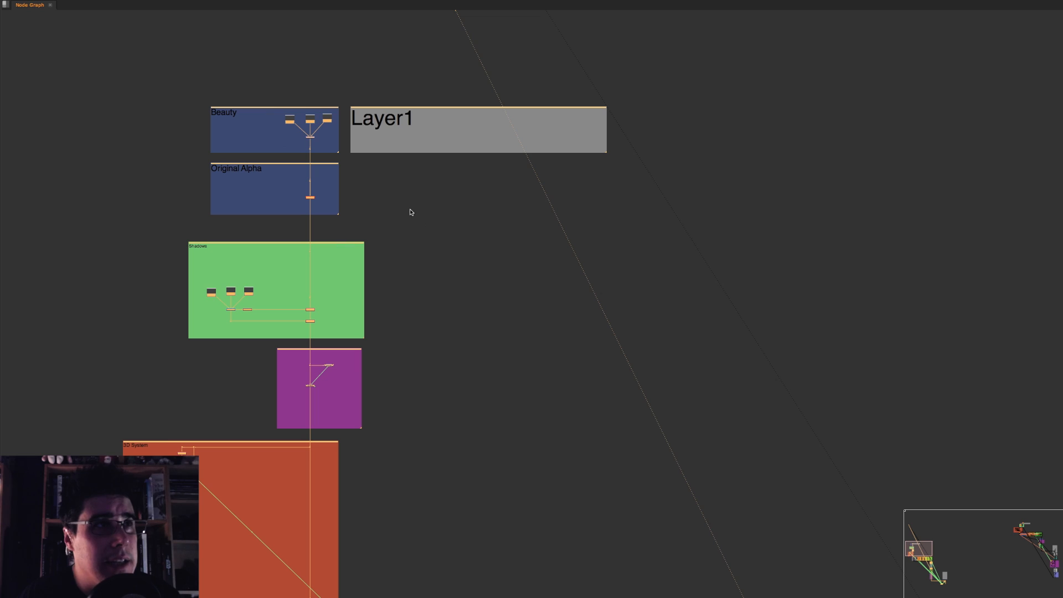
middle_drag(335, 194, 435, 208)
scroll(399, 195, up, 3)
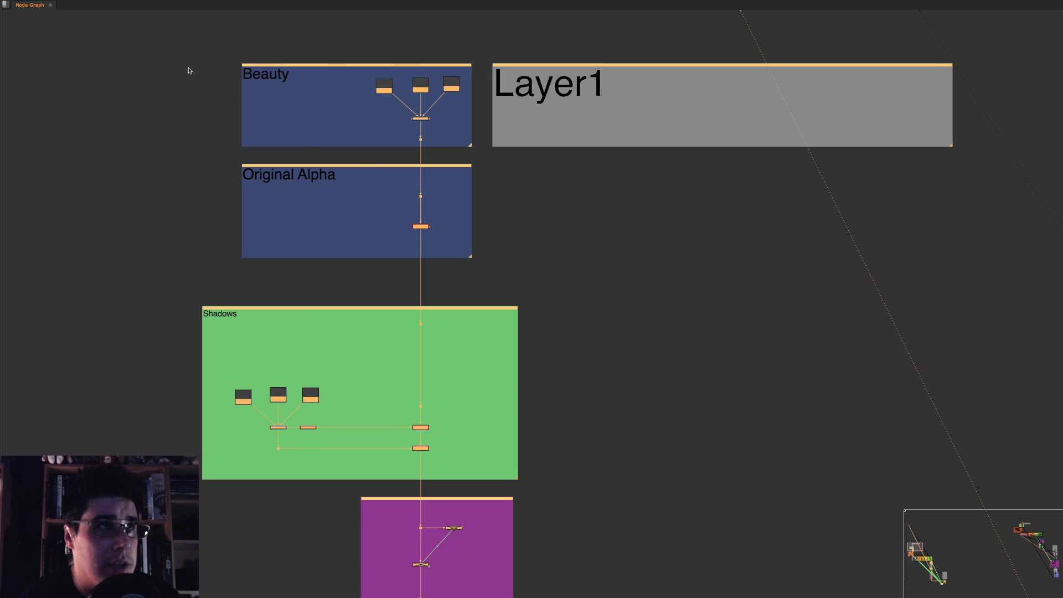
drag(150, 44, 535, 492)
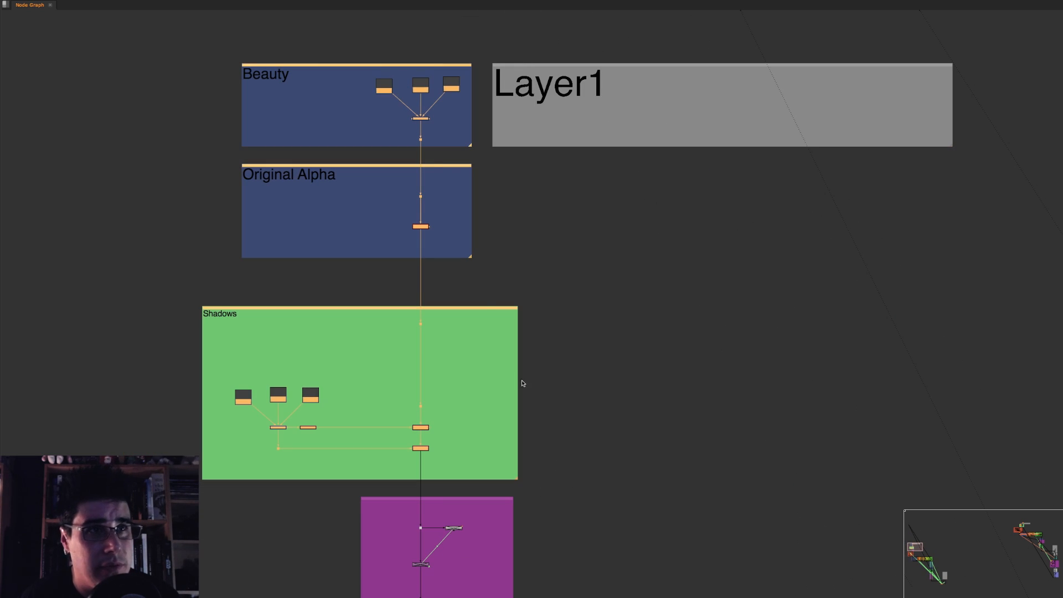
Step: Examine the template's row of shader backdrops from Beauty to Specular, selecting them together, and the Shadows Setup section below
middle_drag(593, 446, 473, 52)
scroll(512, 340, down, 4)
middle_drag(513, 340, 450, 102)
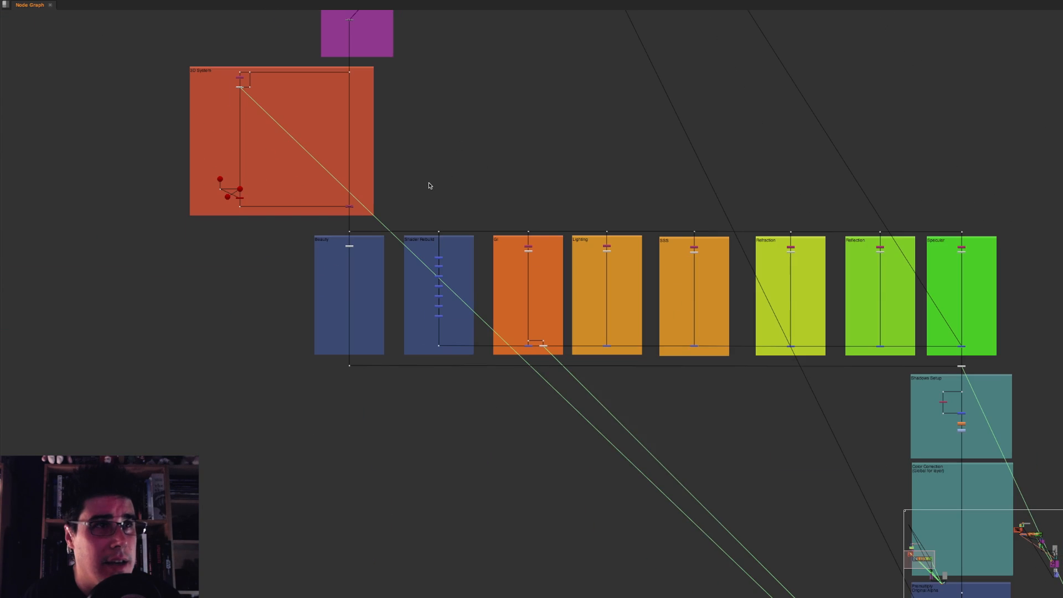
middle_drag(434, 218, 243, 222)
scroll(243, 222, up, 1)
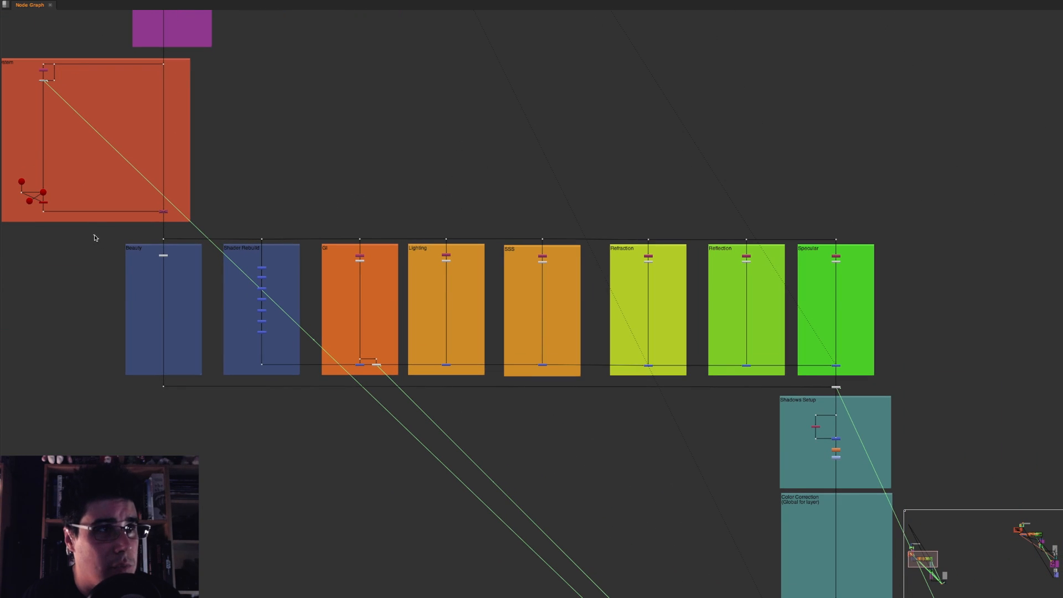
drag(93, 236, 898, 395)
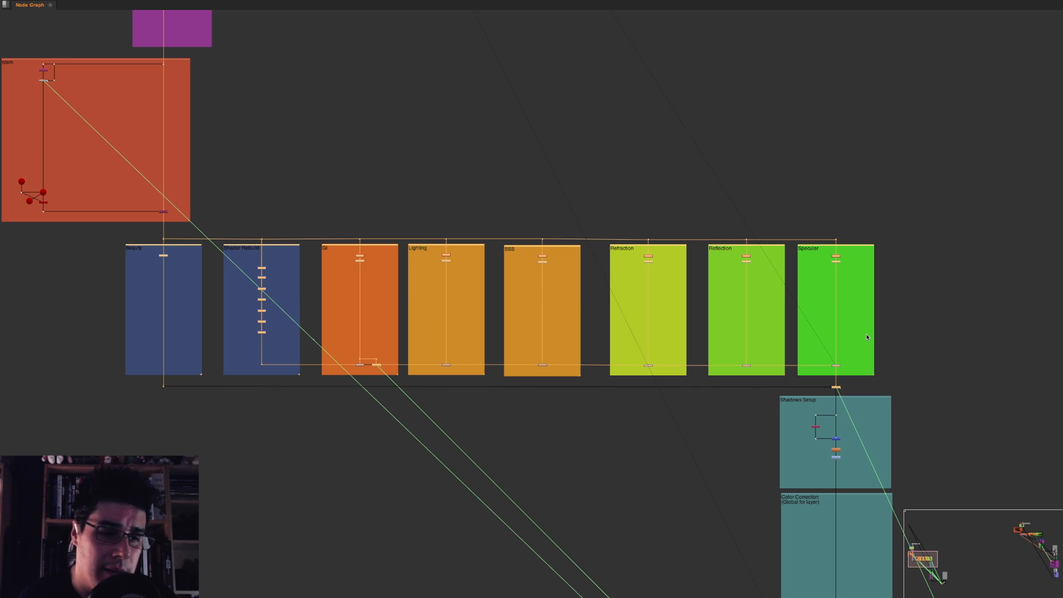
middle_drag(726, 271, 421, 11)
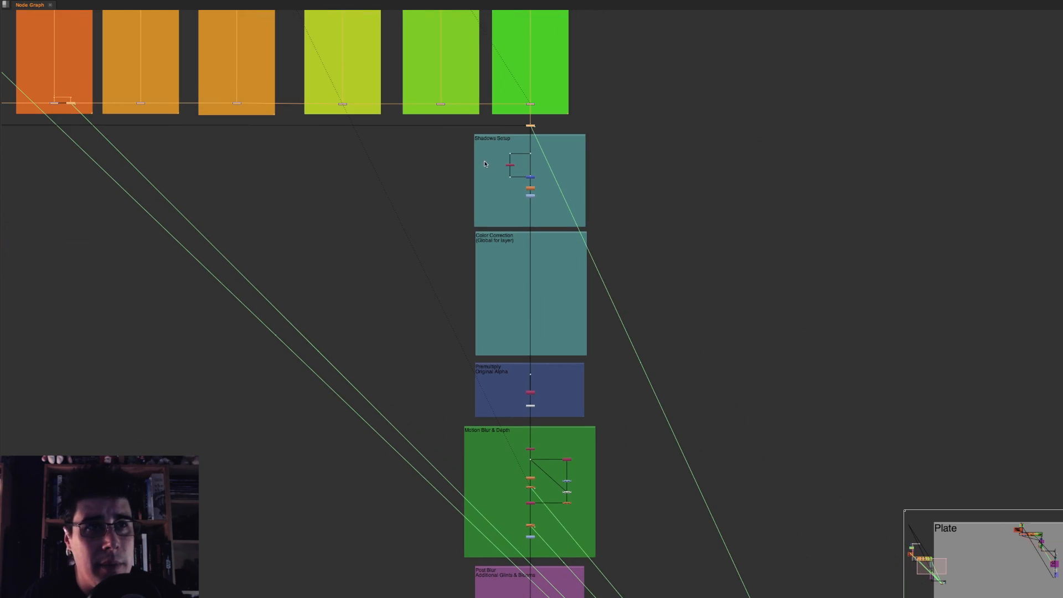
Step: Examine the template's lower backdrops, from Shadows Setup and Color Correction through Motion Blur & Depth to Post Blur, selecting them in turn
scroll(541, 167, up, 5)
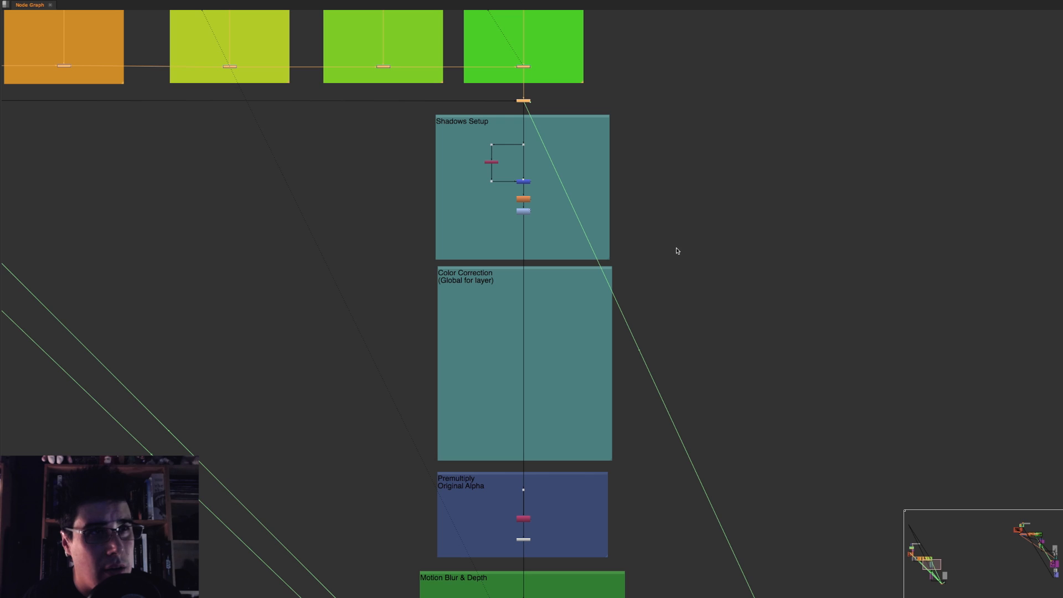
middle_drag(677, 251, 656, 228)
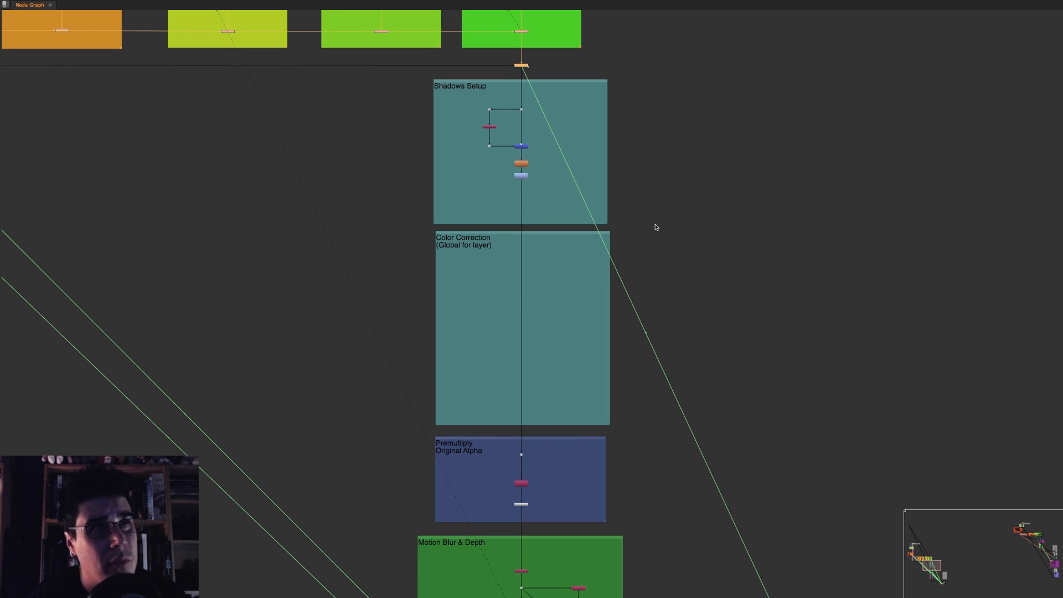
drag(413, 225, 684, 425)
middle_drag(685, 425, 685, 134)
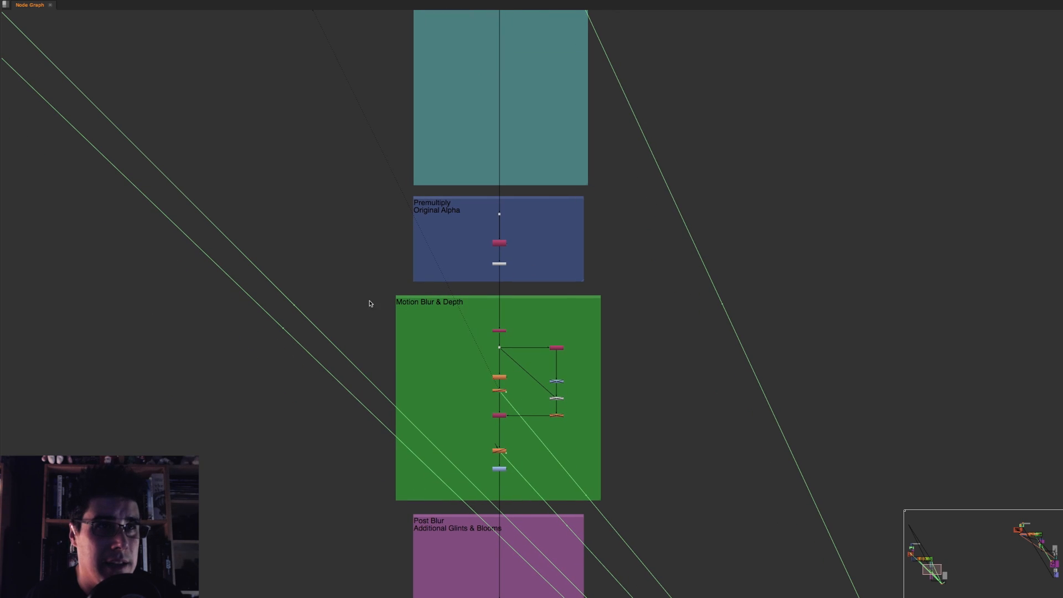
drag(363, 289, 669, 510)
middle_drag(684, 460, 616, 207)
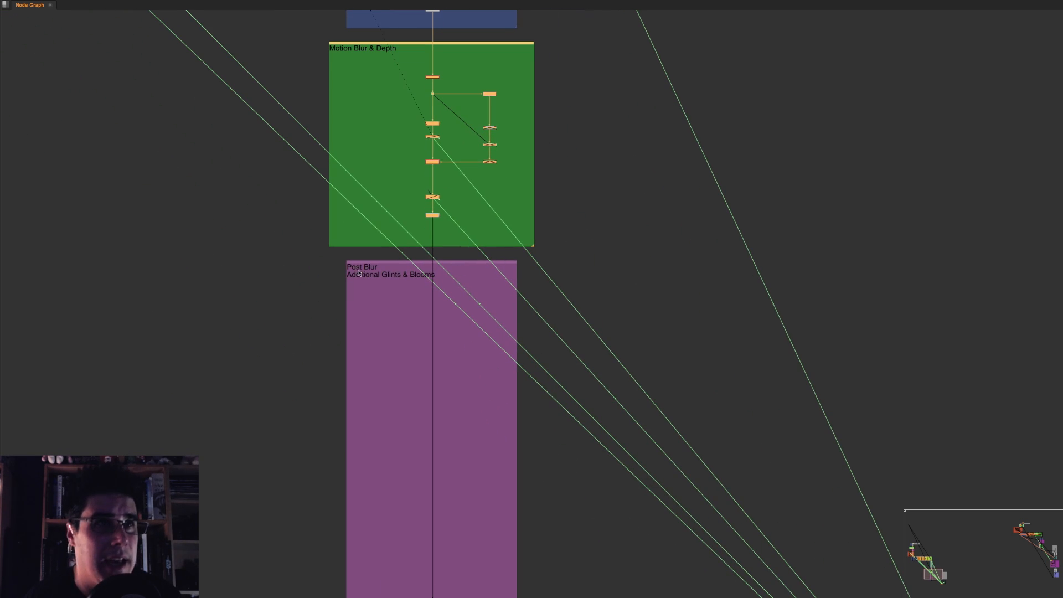
drag(318, 259, 569, 458)
middle_drag(569, 457, 501, 264)
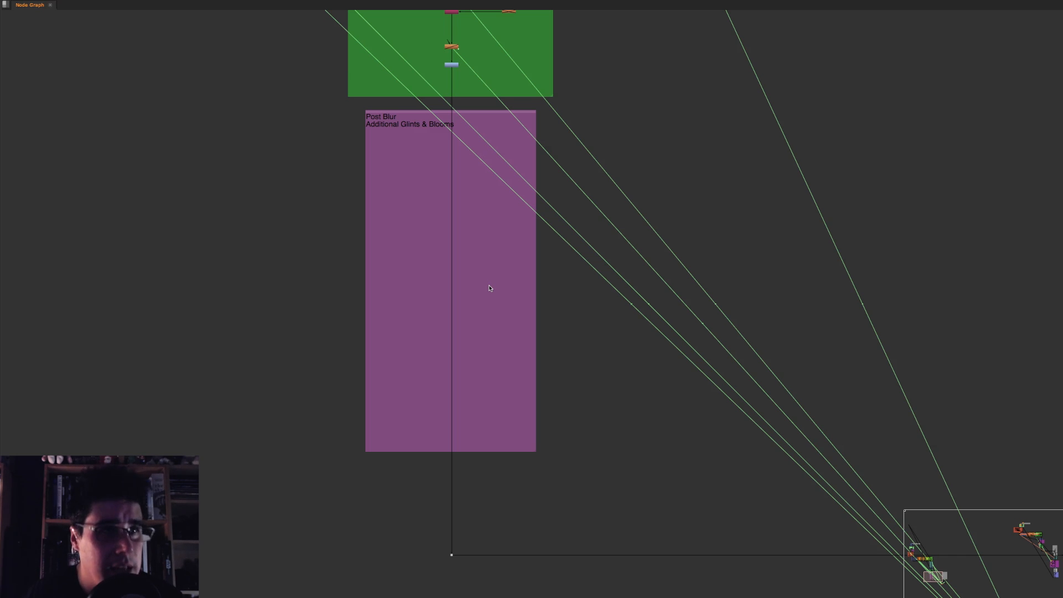
Step: Review how the template's shader row feeds the vertical chain, selecting the row and the global Color Correction backdrop
scroll(503, 217, down, 7)
middle_drag(407, 34, 492, 333)
scroll(475, 271, up, 2)
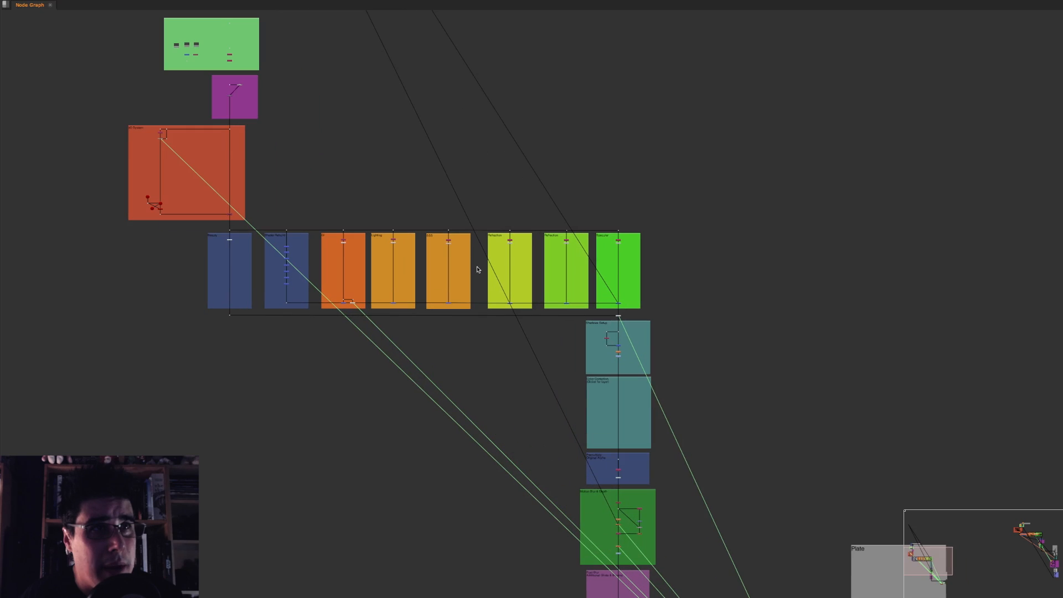
scroll(320, 270, up, 2)
drag(153, 215, 775, 344)
middle_drag(765, 342, 668, 237)
drag(551, 295, 680, 400)
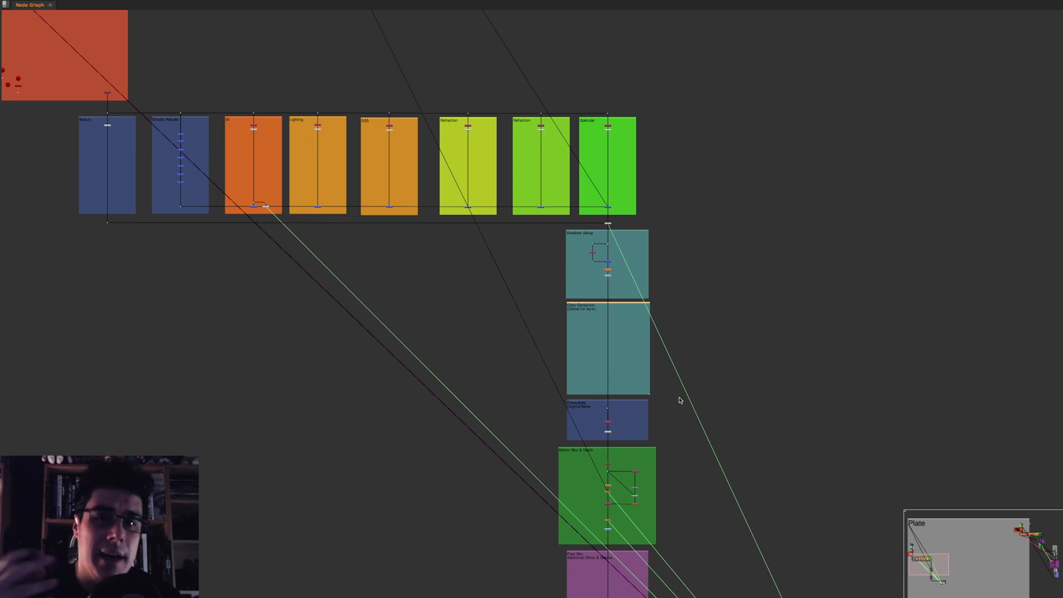
Step: Delete the entire inserted cgRebuild template, including the nodes used by expressions
scroll(515, 299, down, 5)
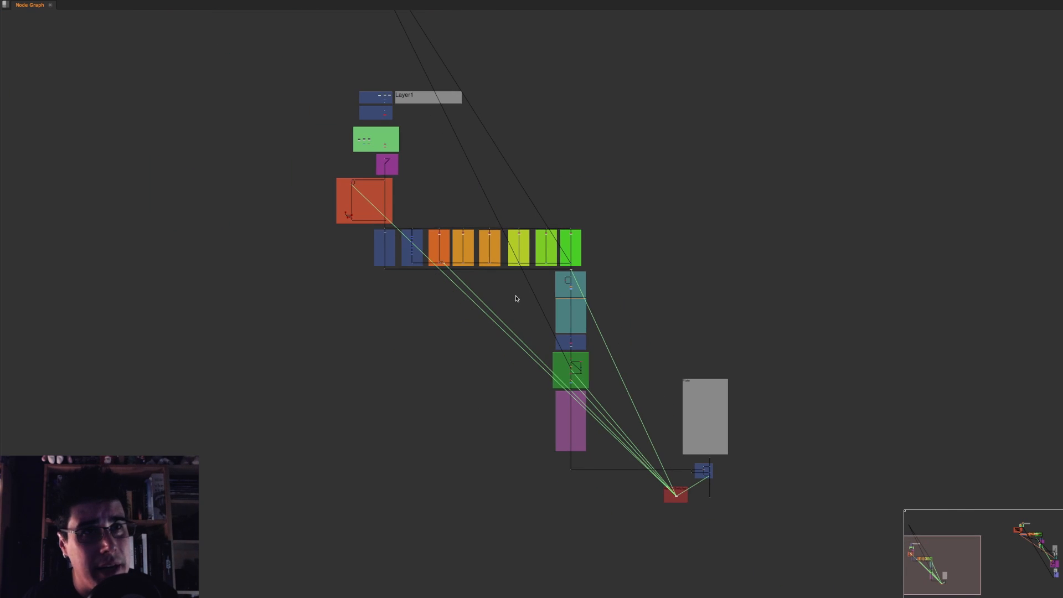
scroll(515, 299, down, 1)
drag(317, 85, 788, 480)
key(Delete)
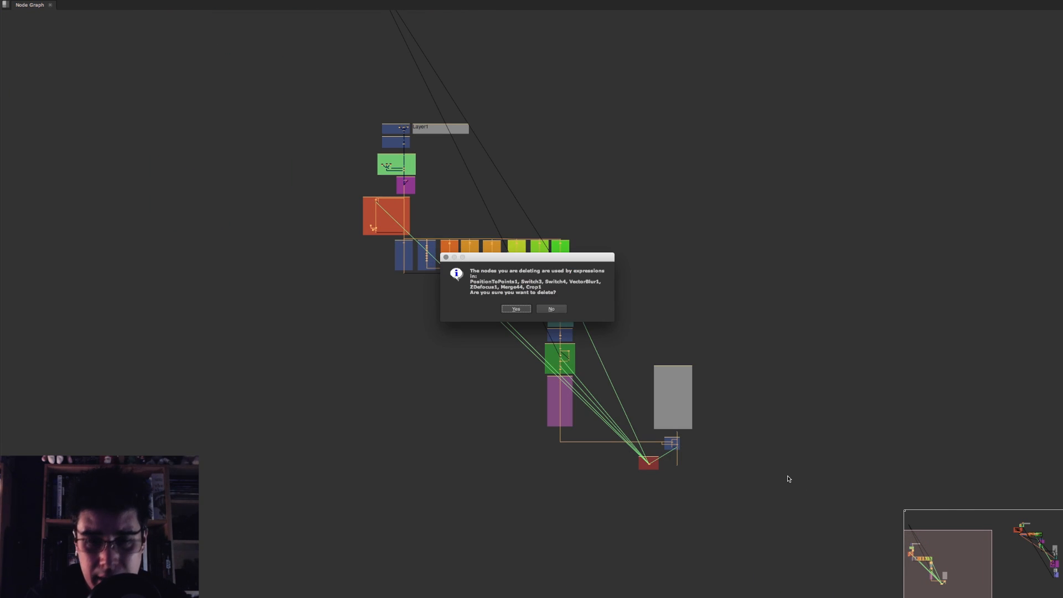
click(516, 309)
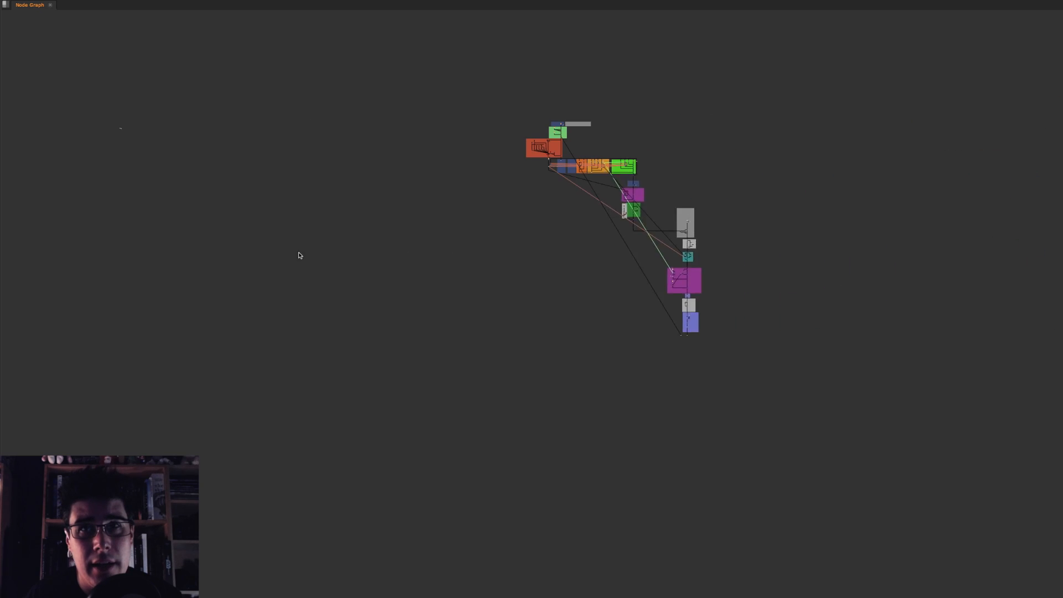
Step: Examine the original script's layout, including its shader backdrops and the Utilities and 3D System sections
scroll(639, 210, up, 10)
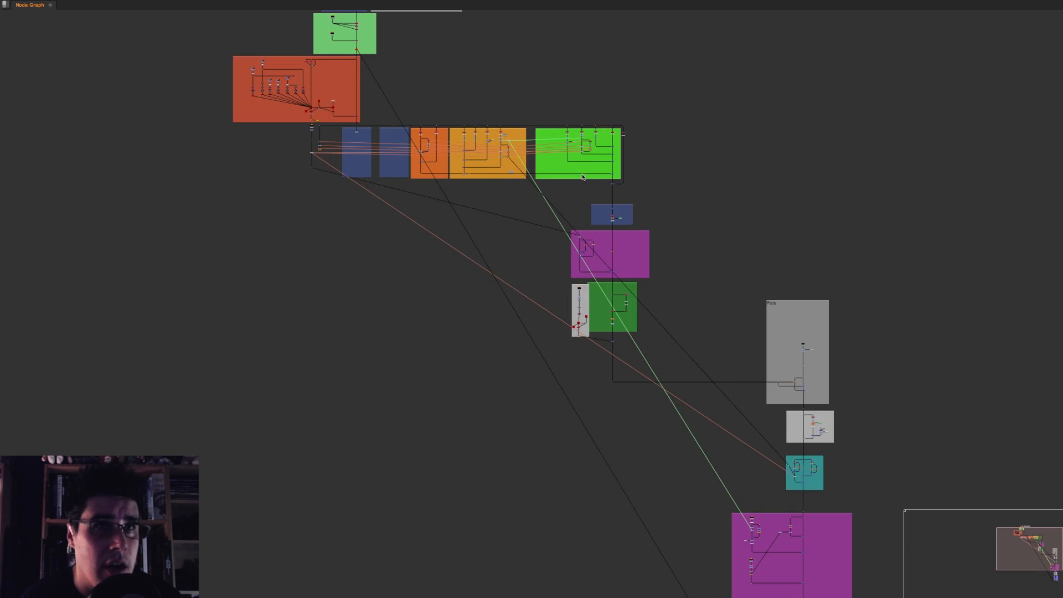
middle_drag(608, 187, 579, 233)
middle_drag(399, 199, 773, 321)
middle_drag(343, 100, 692, 271)
scroll(630, 196, up, 5)
middle_drag(629, 196, 599, 411)
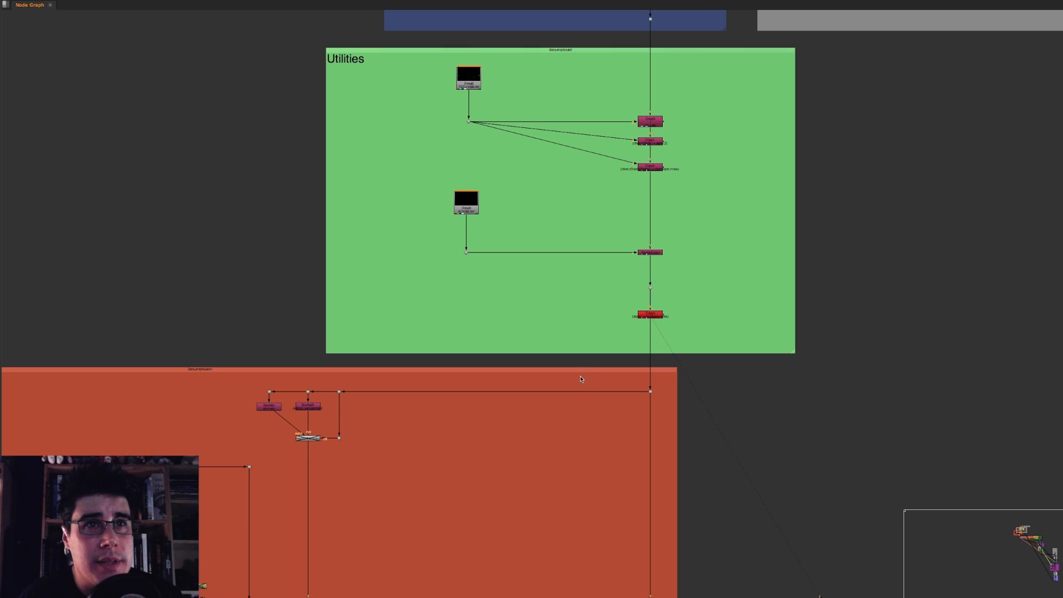
scroll(581, 379, down, 3)
middle_drag(503, 364, 493, 271)
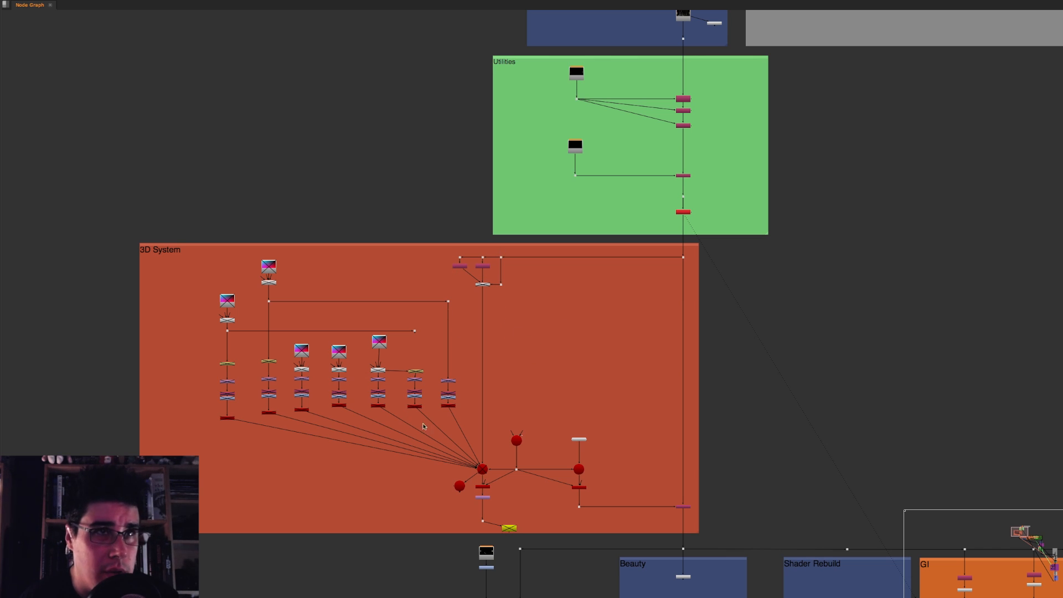
Step: Show the Viewer beside the node graph framed on the GI backdrop, and widen the node graph slightly
middle_drag(712, 459, 439, 165)
middle_drag(459, 244, 386, 192)
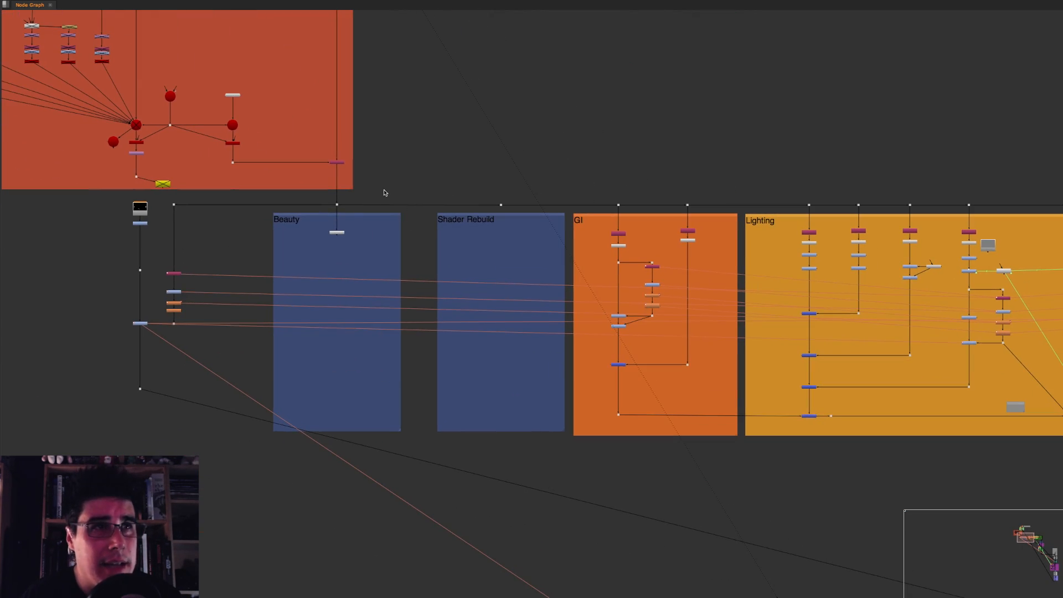
middle_drag(567, 185, 408, 142)
scroll(429, 163, up, 3)
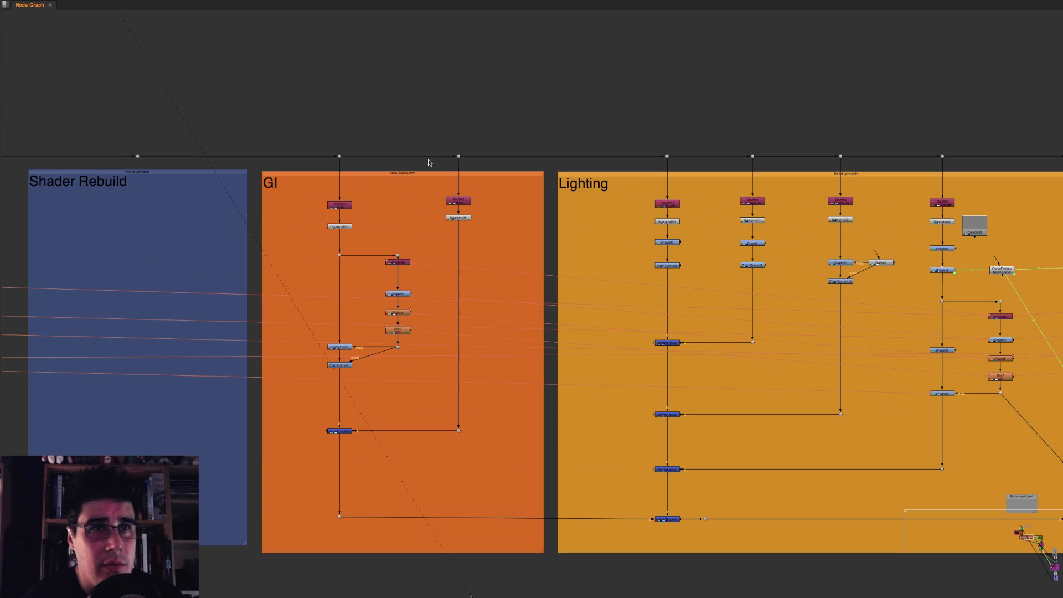
key(space)
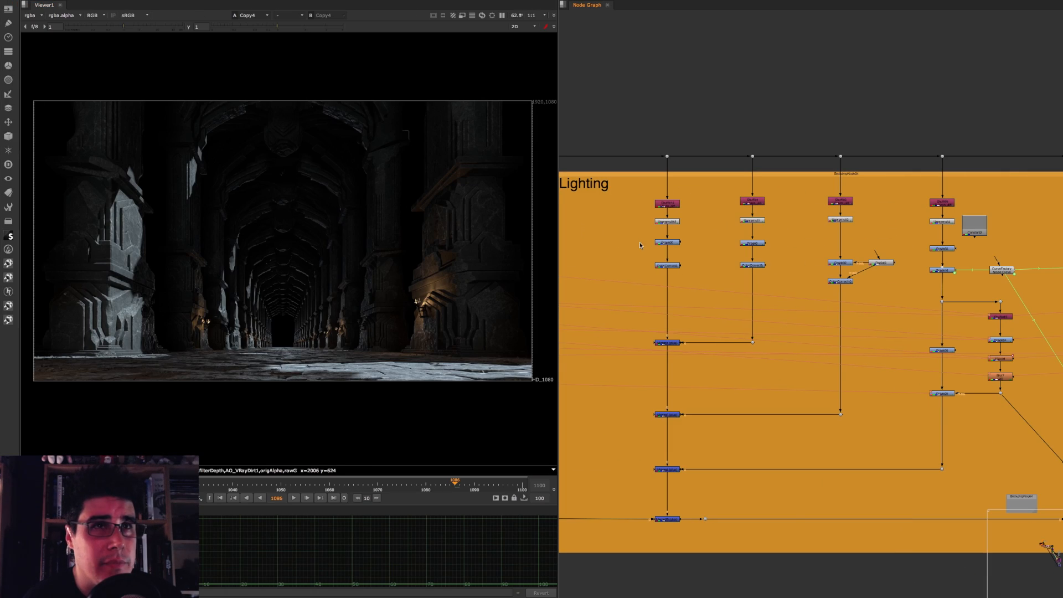
middle_drag(637, 213, 662, 178)
scroll(756, 208, up, 3)
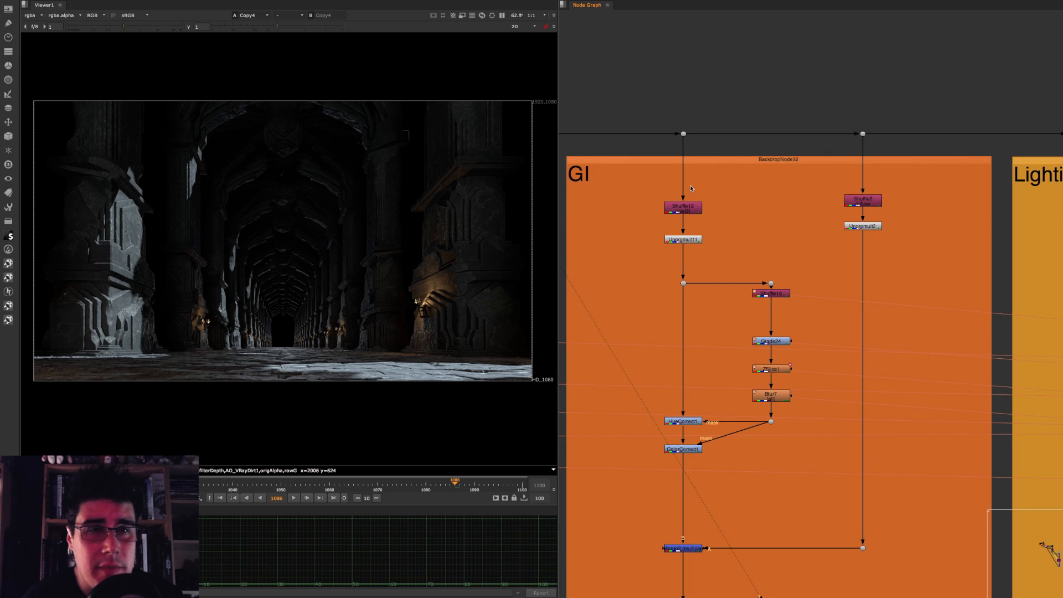
drag(558, 231, 530, 228)
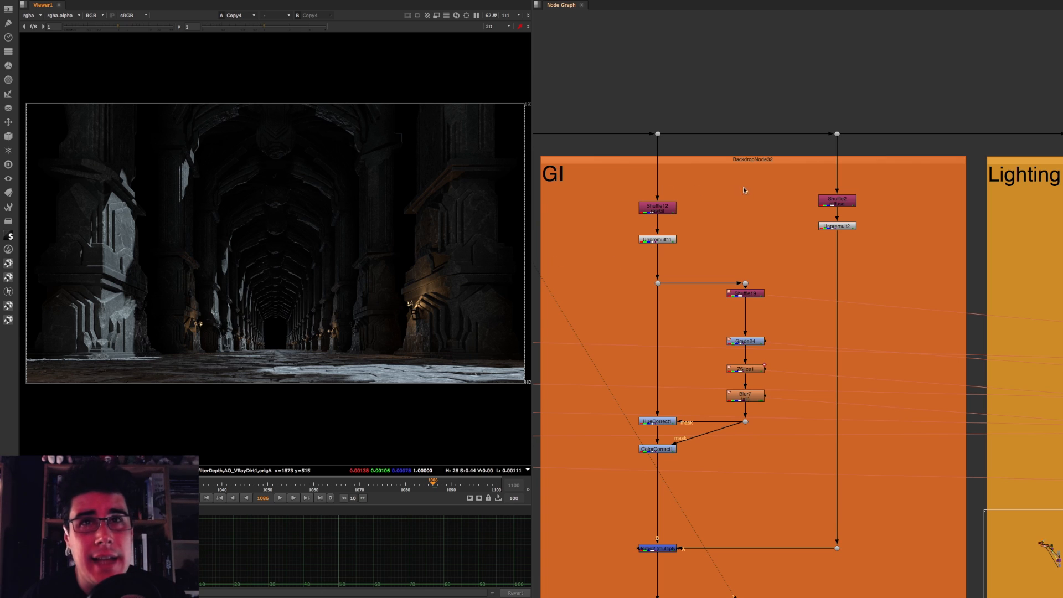
Step: View the Shuffle12 pass of the GI backdrop, play the sequence and stop it at frame 1055
click(662, 208)
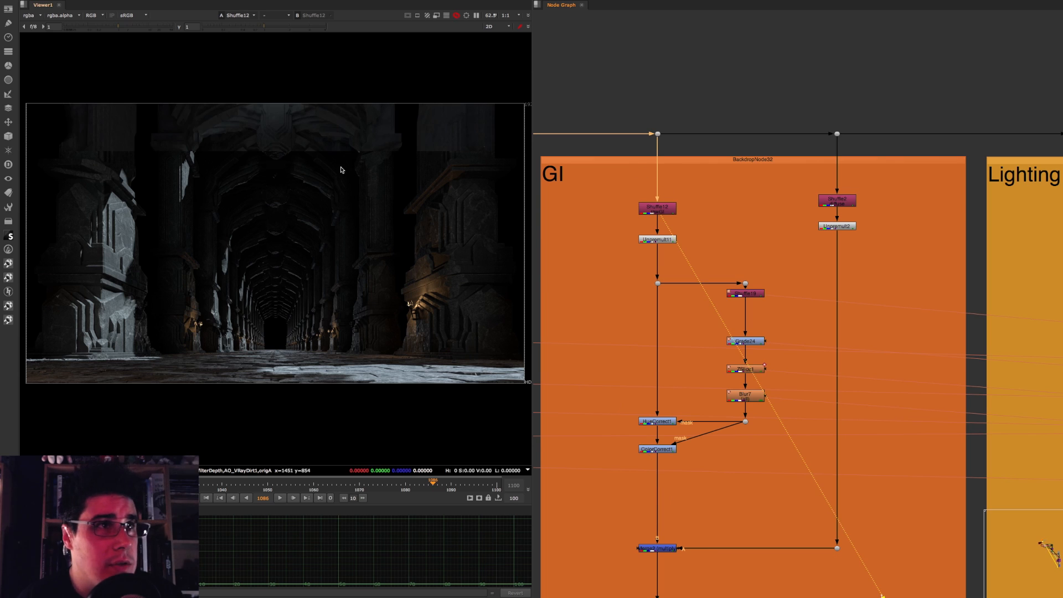
key(1)
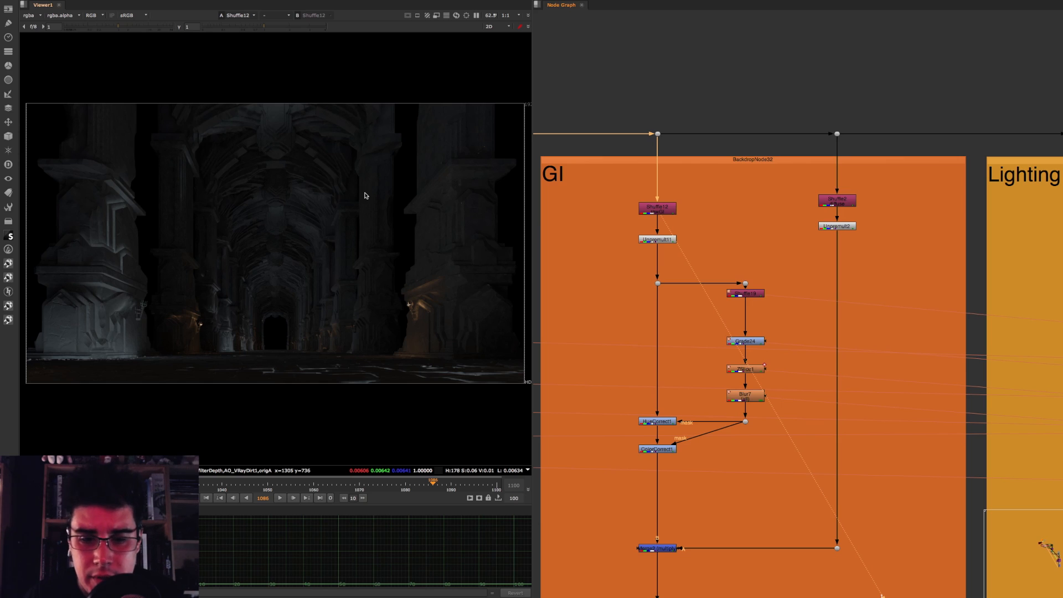
click(282, 498)
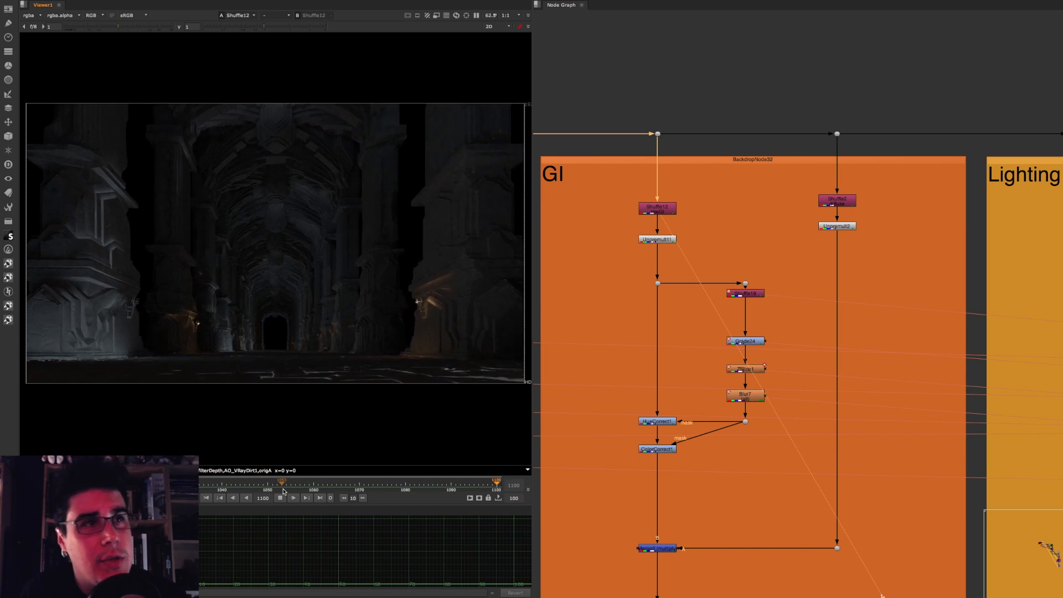
click(696, 204)
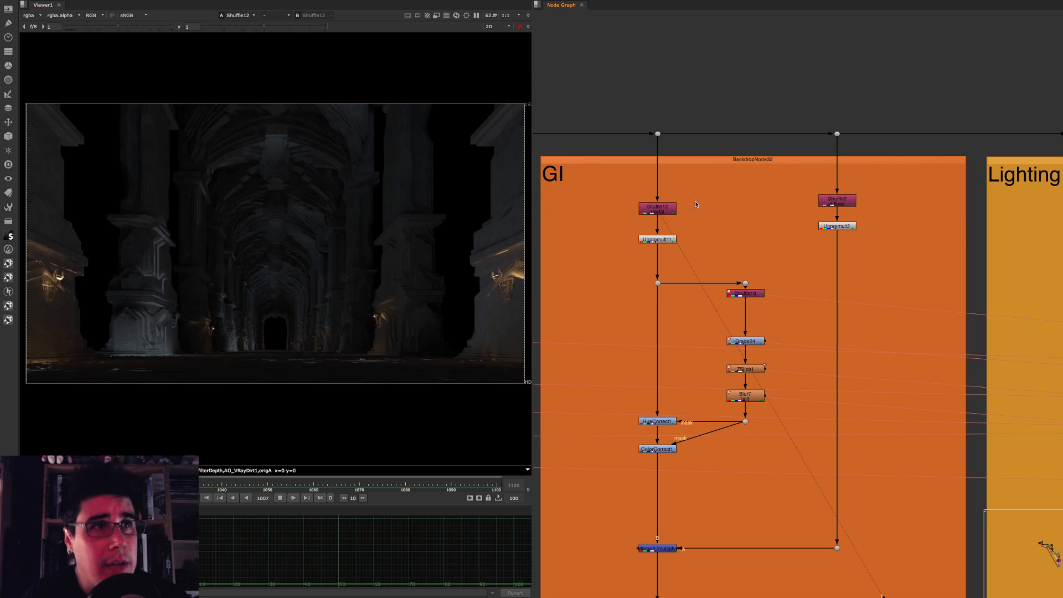
click(658, 207)
click(280, 497)
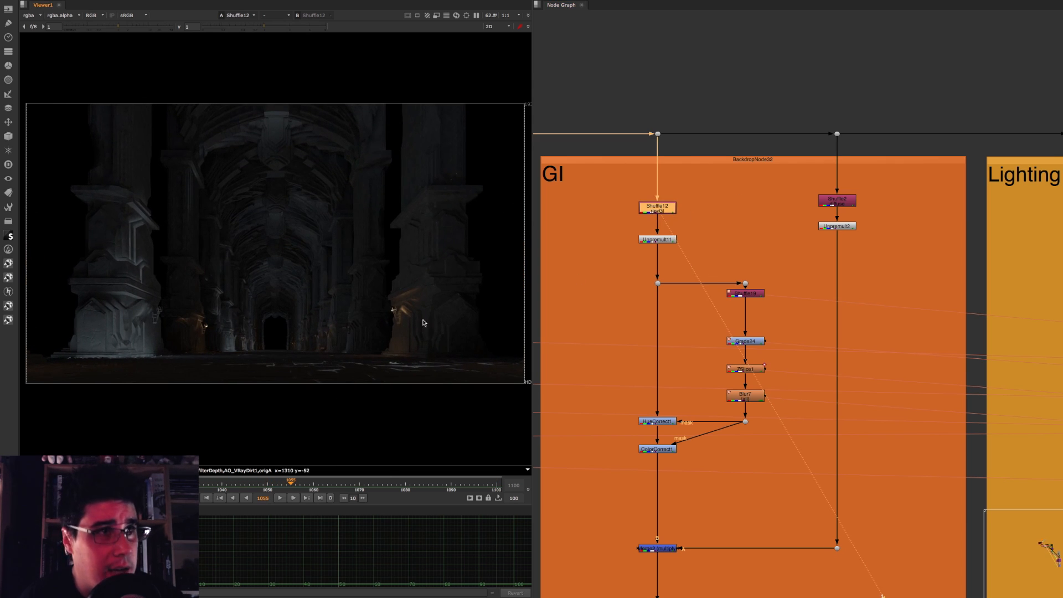
click(689, 206)
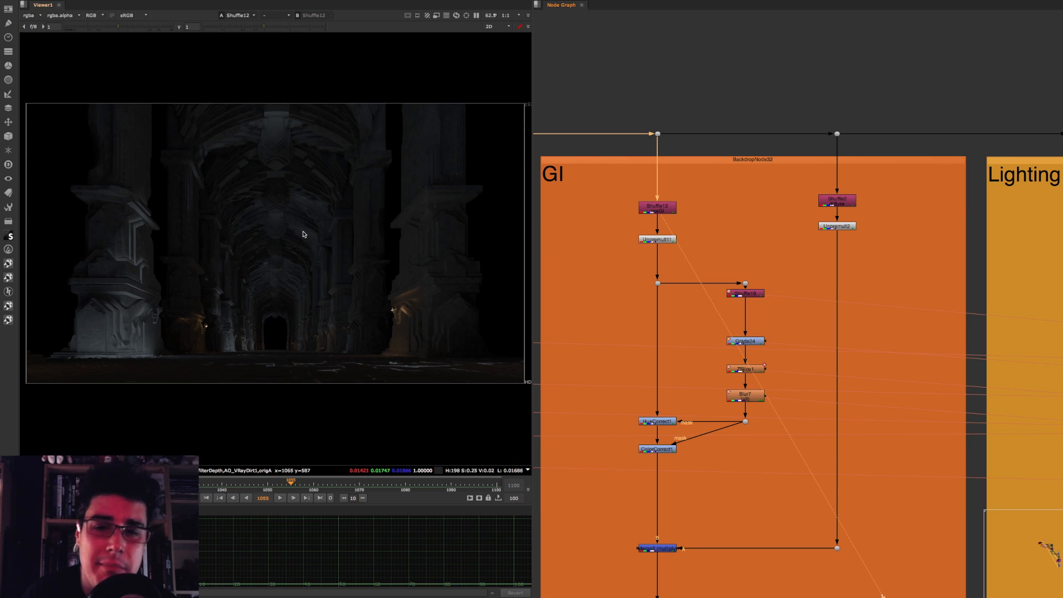
click(653, 210)
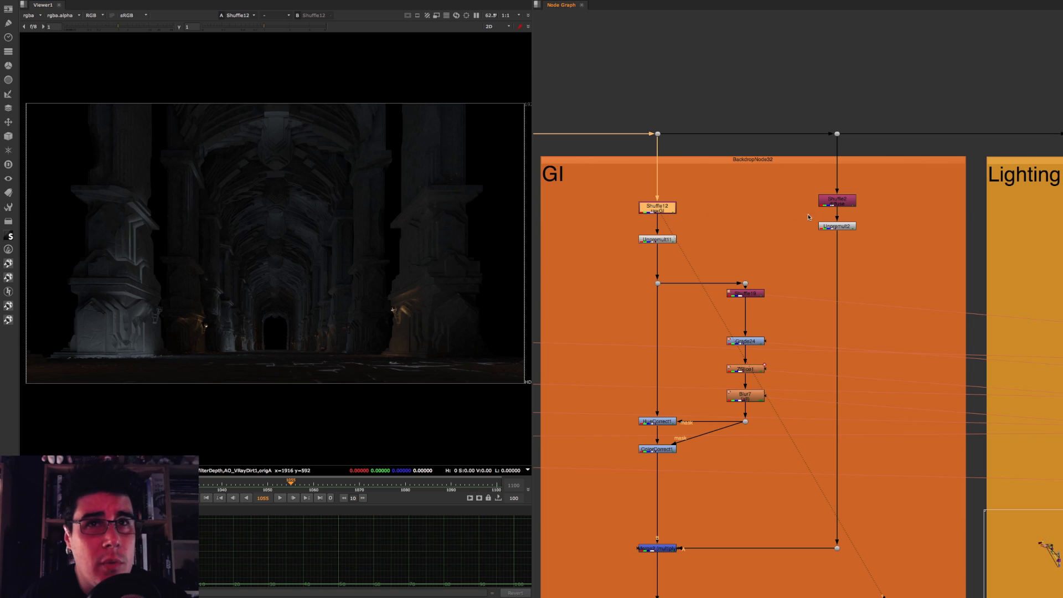
Step: View the Shuffle2 pass of the GI backdrop and inspect the columns' texture detail up close
click(853, 199)
key(1)
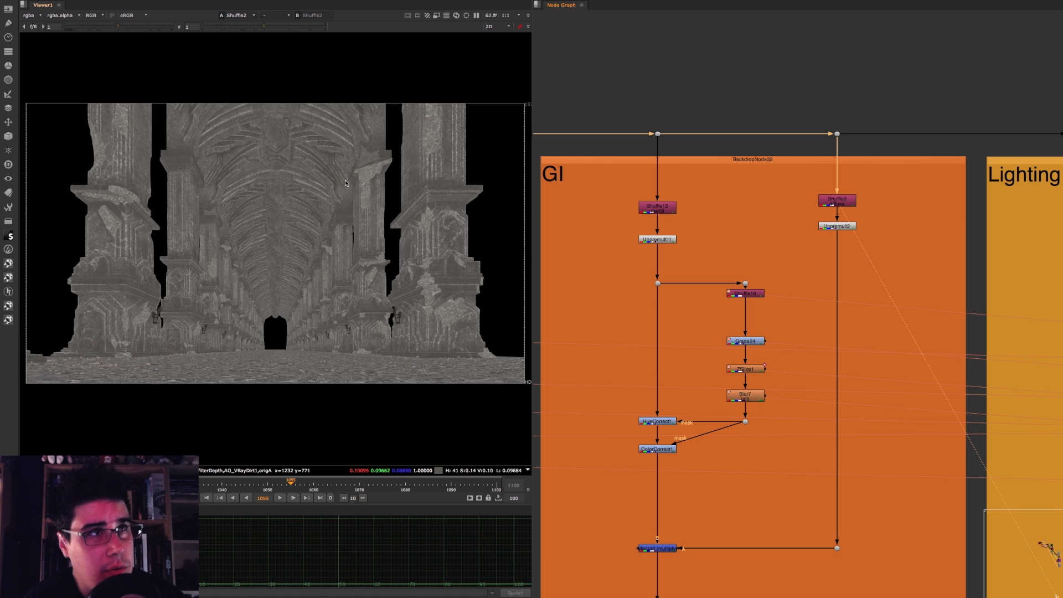
scroll(354, 238, up, 5)
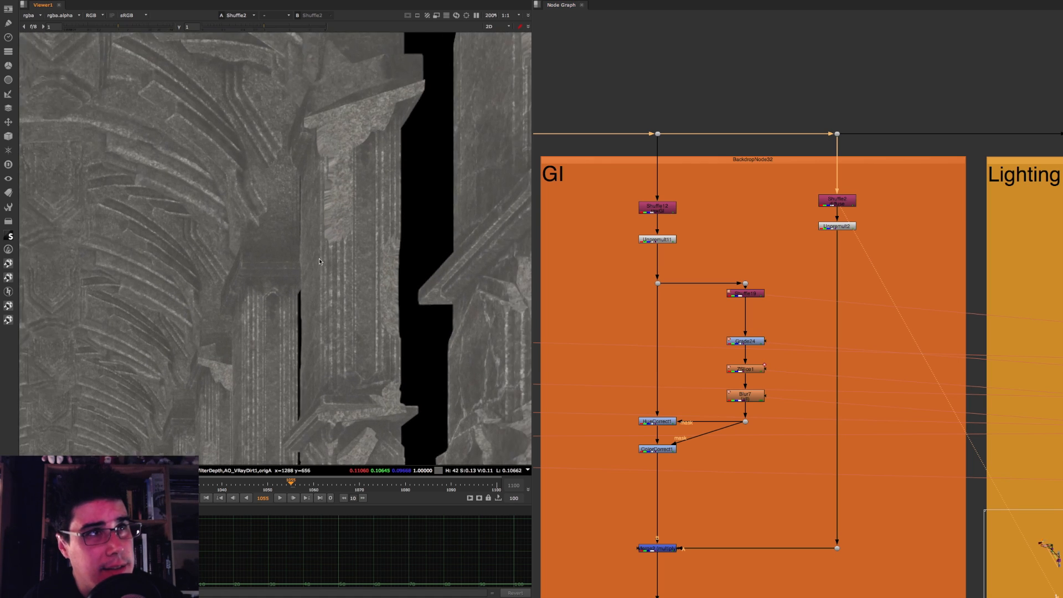
middle_drag(319, 261, 457, 340)
scroll(238, 223, down, 1)
middle_drag(232, 223, 267, 161)
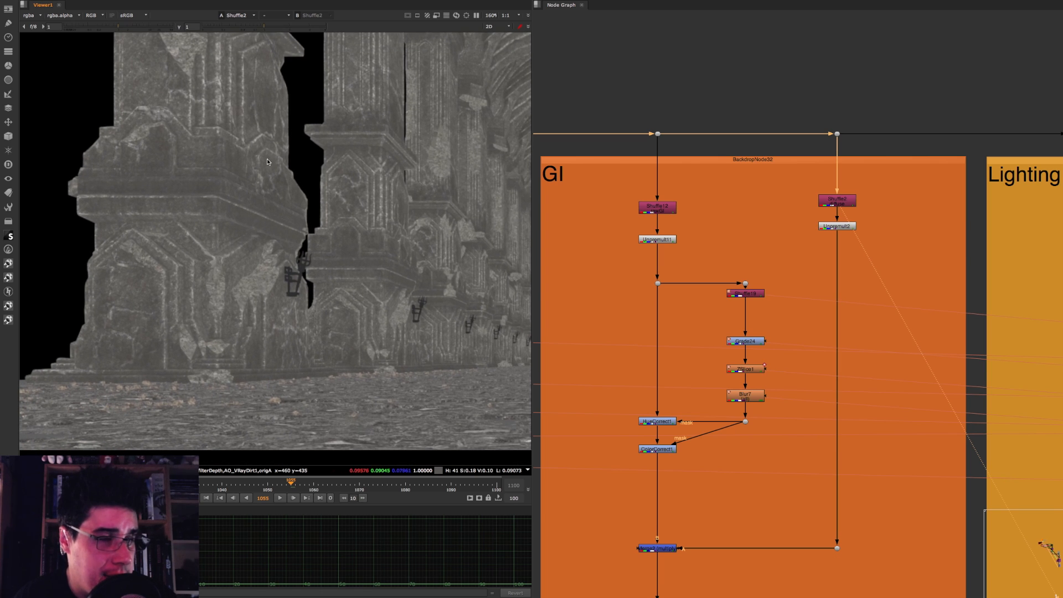
Step: Compare the Shuffle12 and Shuffle2 passes on the columns by viewing one after the other
click(668, 211)
key(1)
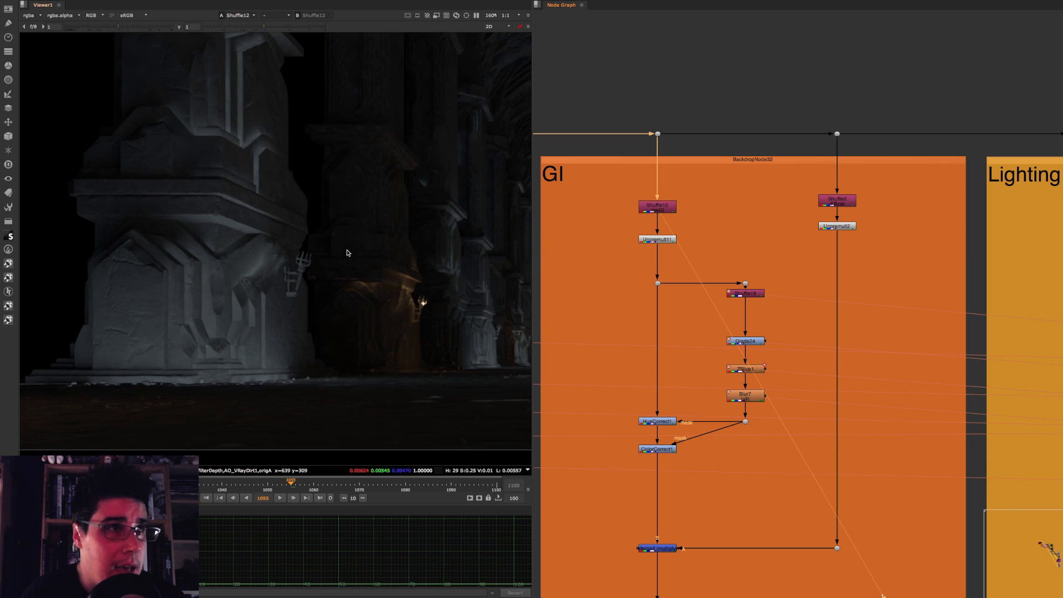
middle_drag(269, 258, 235, 293)
scroll(236, 293, down, 1)
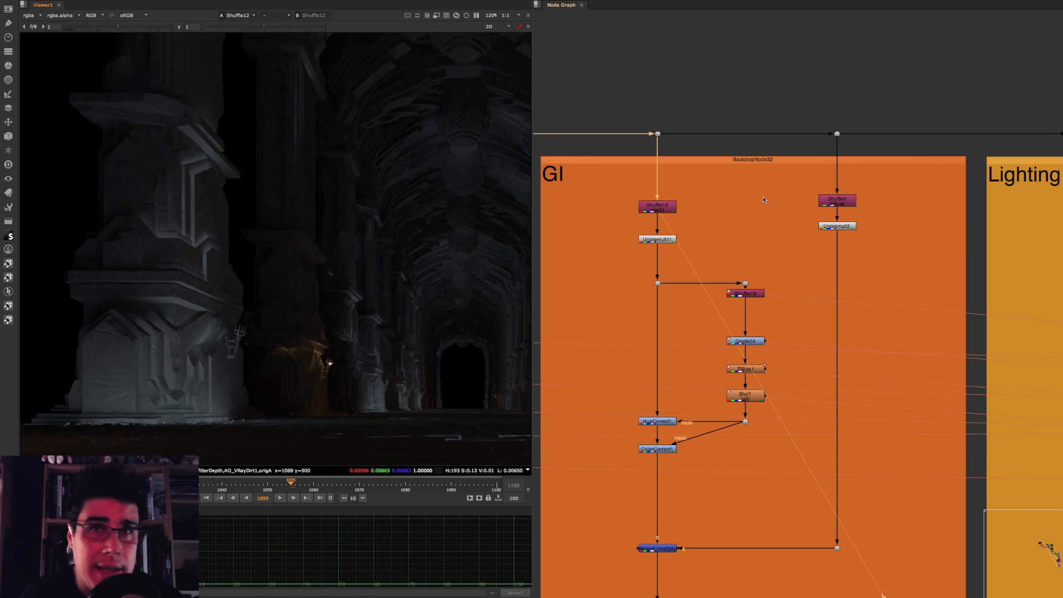
click(840, 203)
key(1)
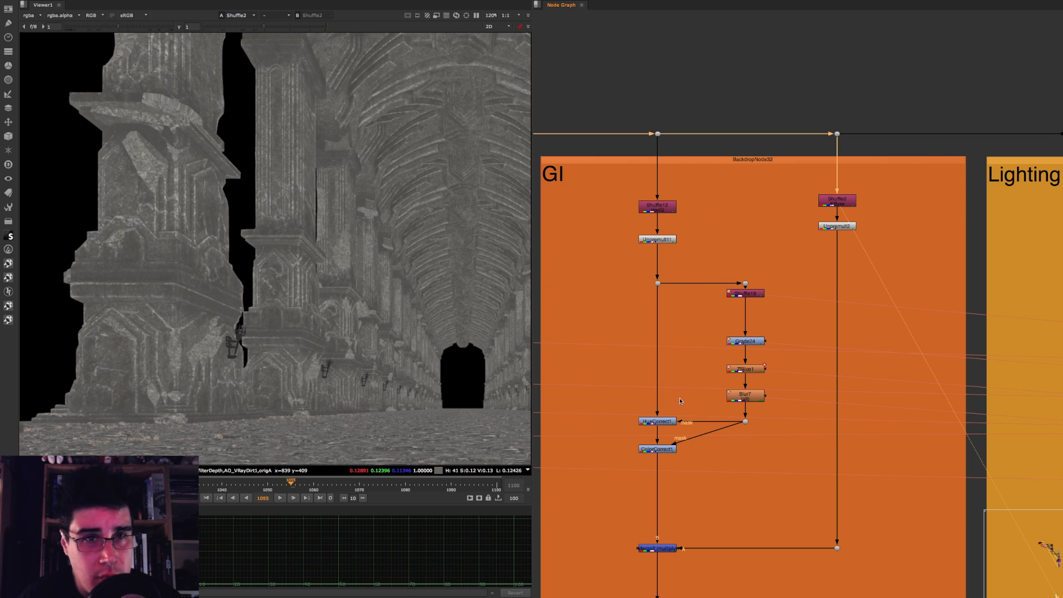
Step: Disable the six mask and color-correction nodes above Merge2 in the GI backdrop, and view Merge2
scroll(683, 248, down, 5)
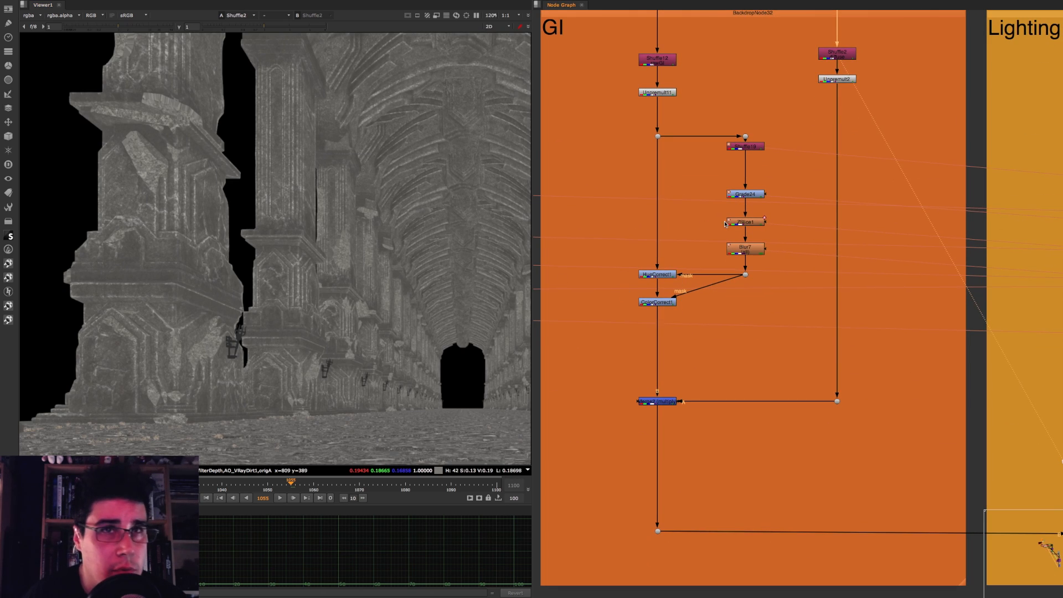
drag(611, 107, 849, 362)
key(d)
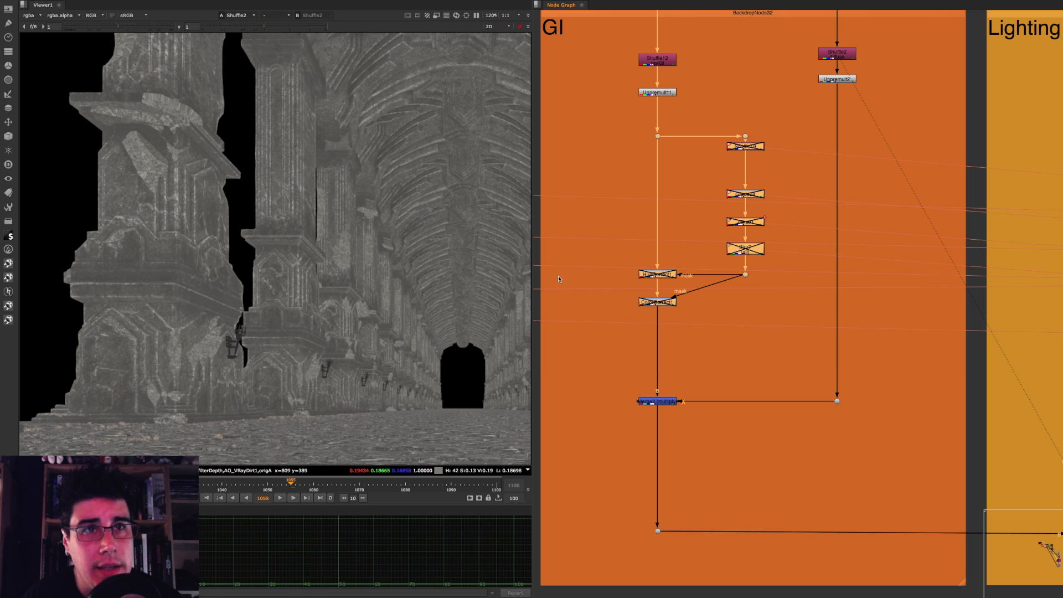
click(657, 401)
key(1)
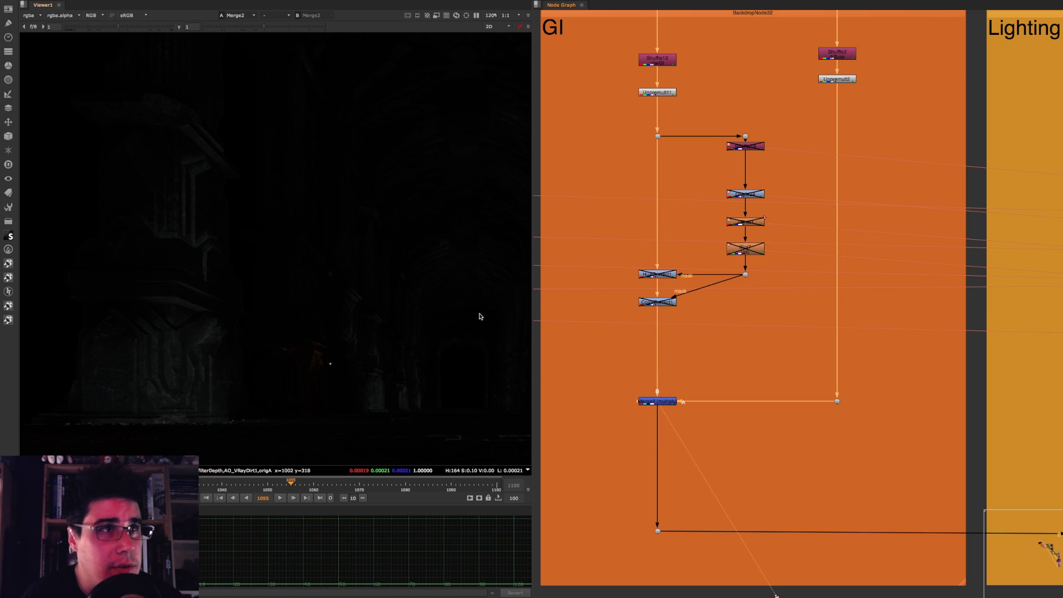
Step: Raise the viewer gamma to 1.76 and view the Unpremult node below Shuffle12
drag(264, 27, 284, 30)
click(670, 92)
key(1)
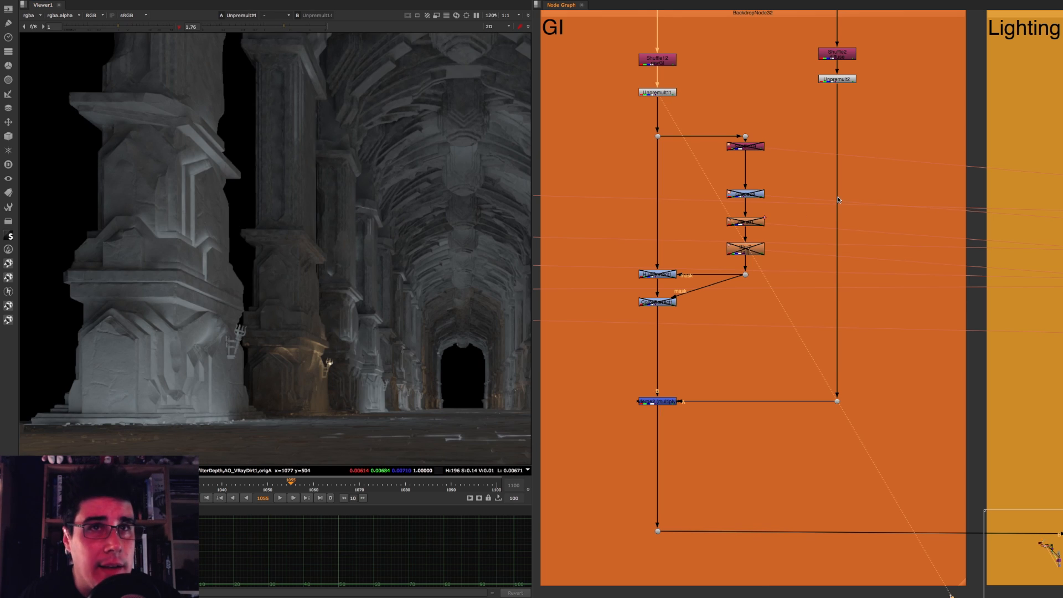
Step: View Unpremult2 and the Merge2 multiply result in the GI backdrop, checking the wider hall
click(853, 79)
key(1)
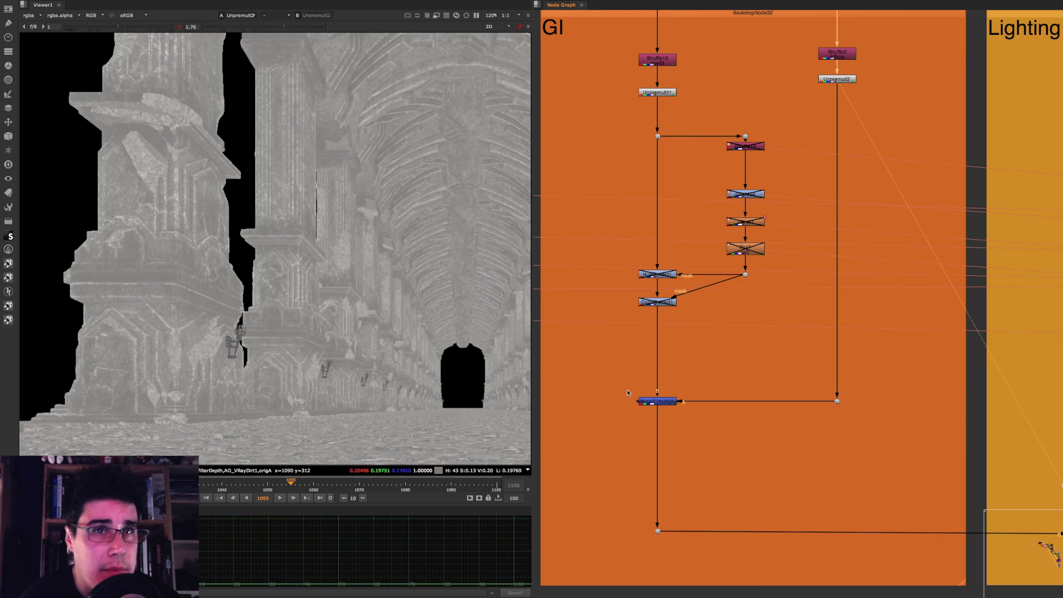
click(647, 402)
click(647, 402)
key(1)
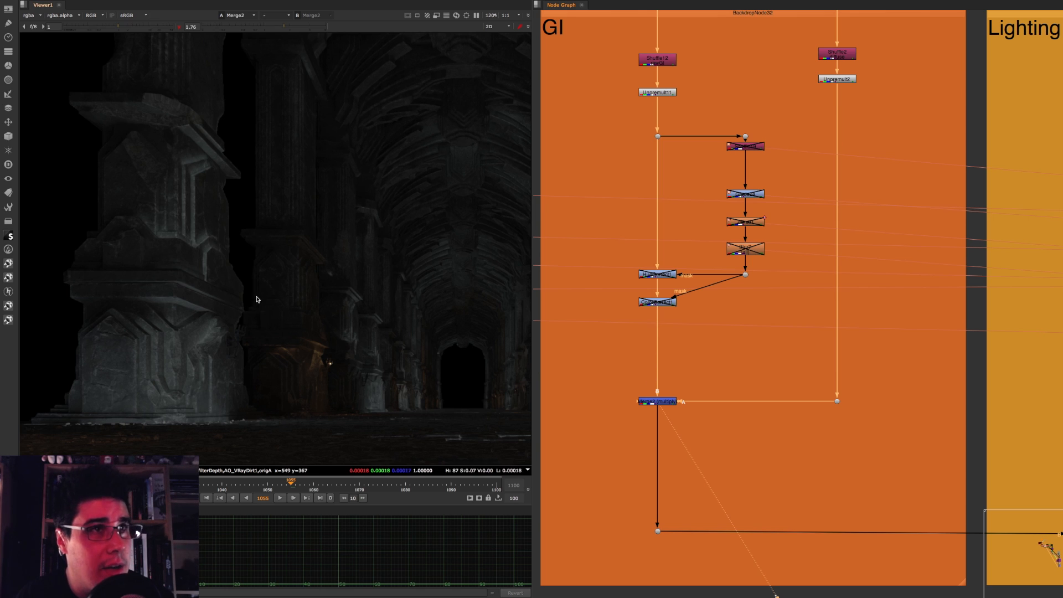
scroll(223, 280, down, 3)
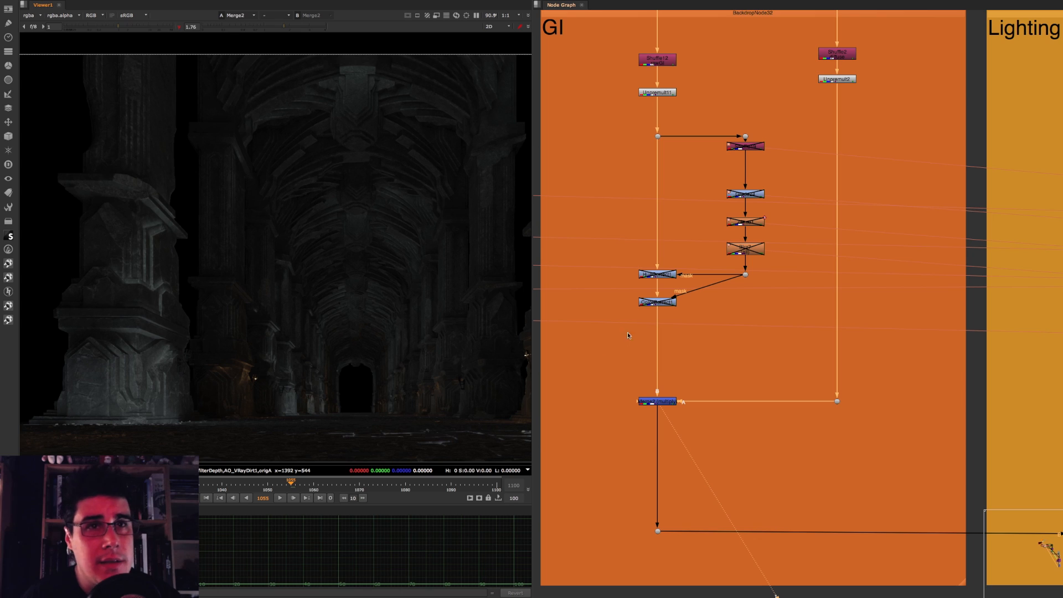
click(691, 380)
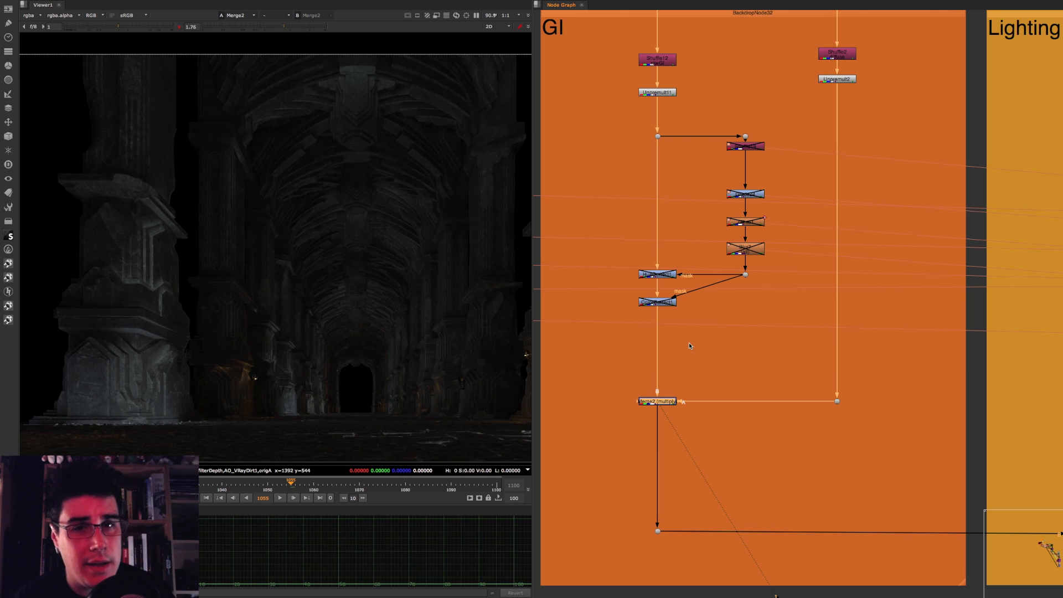
Step: Enlarge the node graph and examine the Shuffle and Unpremult nodes heading the two GI branches
scroll(689, 343, down, 3)
key(space)
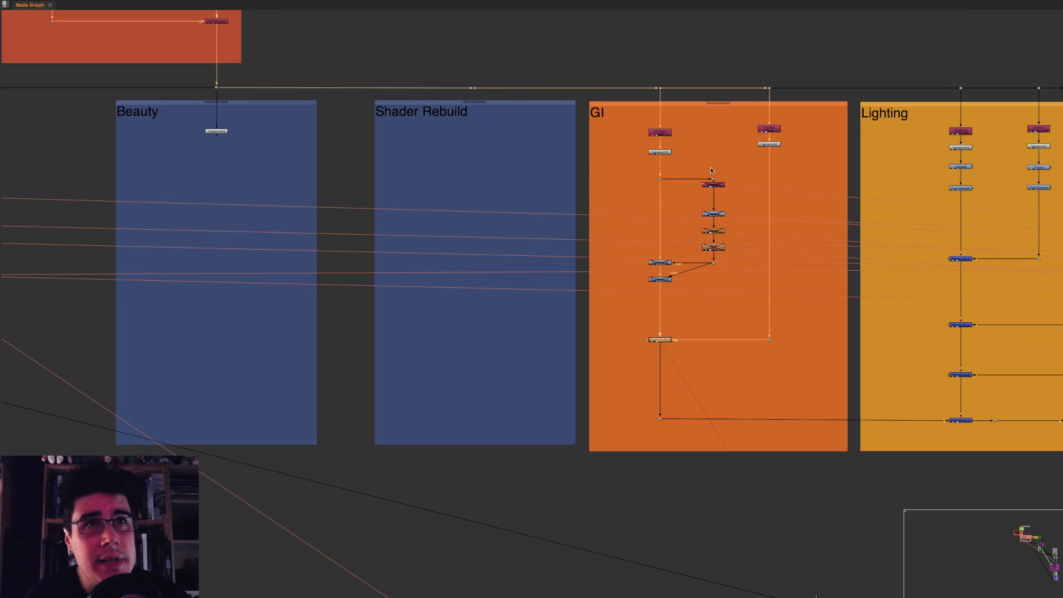
middle_drag(685, 152, 273, 200)
scroll(398, 198, up, 3)
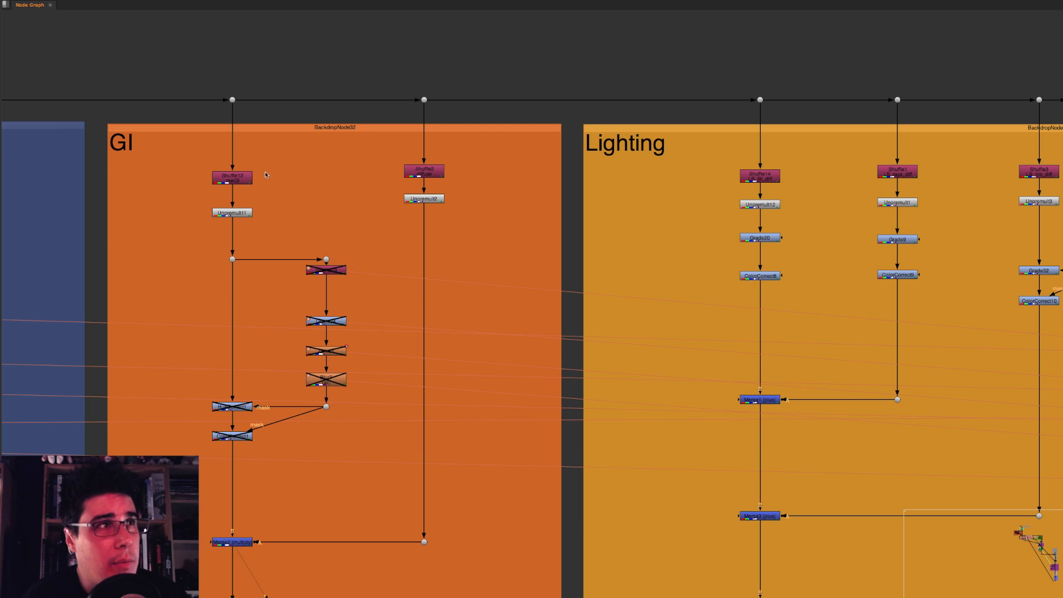
click(242, 177)
drag(186, 154, 285, 186)
drag(378, 145, 469, 189)
middle_drag(520, 171, 503, 164)
drag(356, 178, 416, 197)
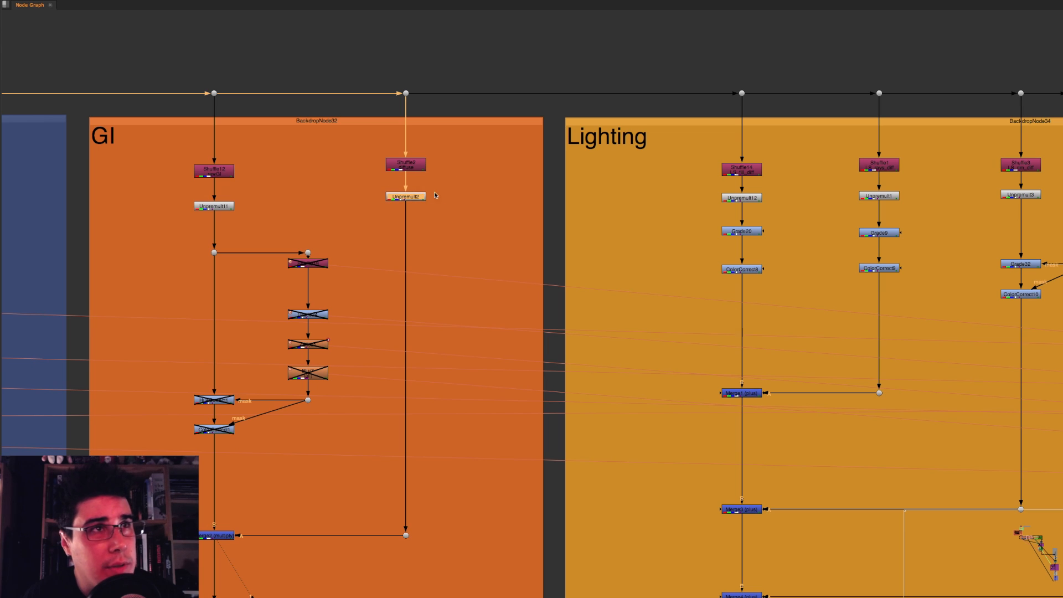
click(444, 191)
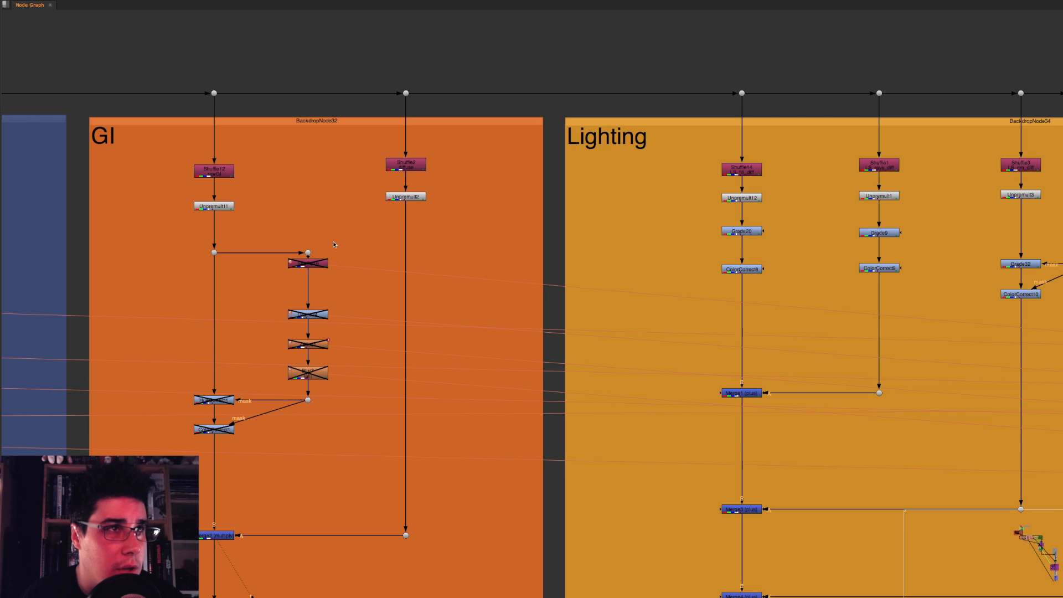
Step: Move the disabled shuffle node in the GI mask branch slightly farther below its dot
drag(320, 264, 320, 277)
click(339, 262)
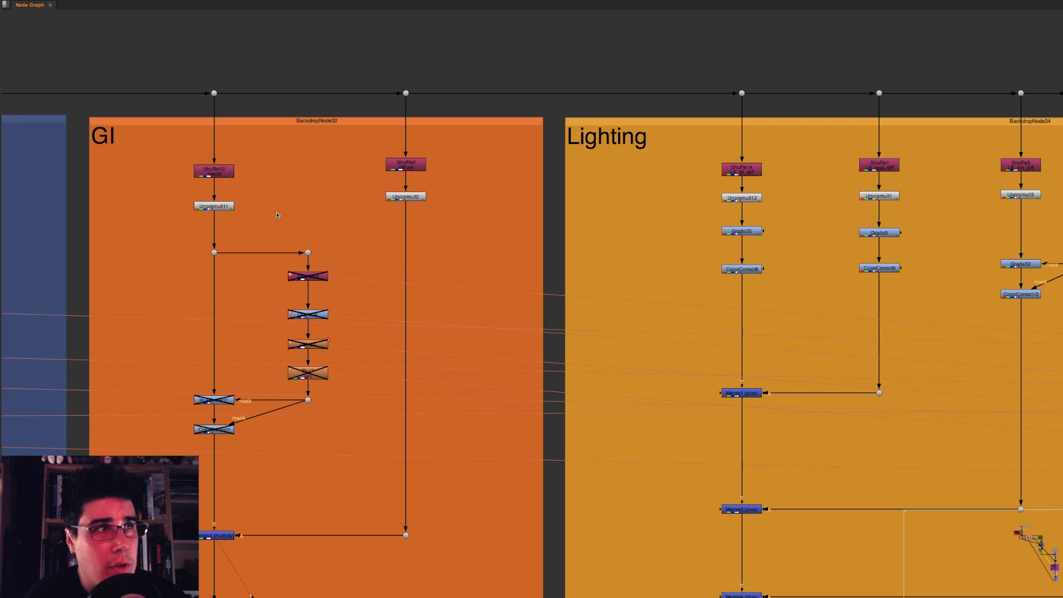
middle_drag(278, 214, 293, 169)
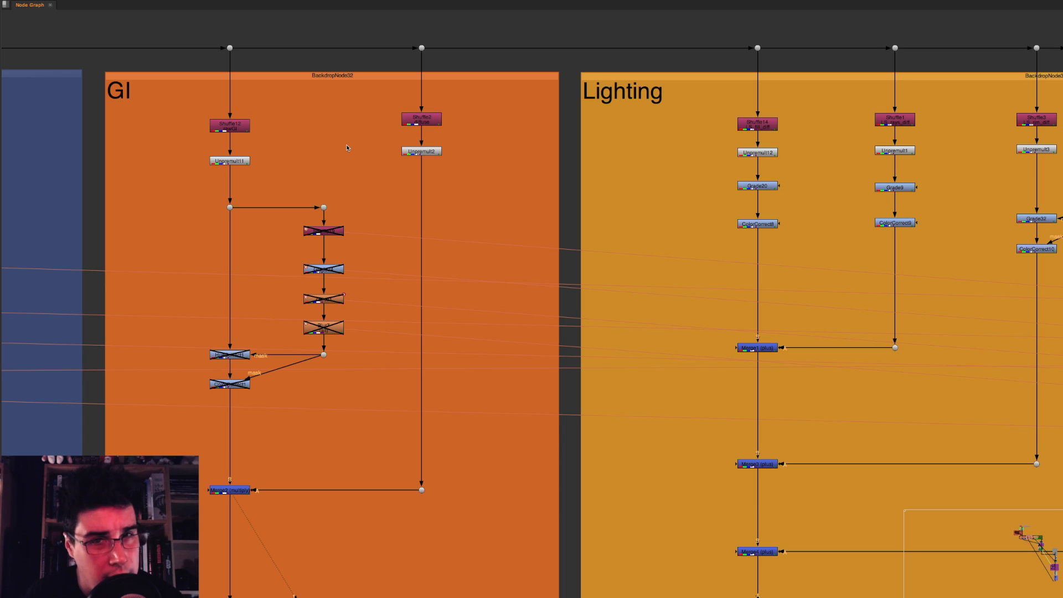
Step: Switch to Safari, like and pause the video "Concept of Premultiplication - NUKE myth busting 1", and return to Nuke
key(super+Tab)
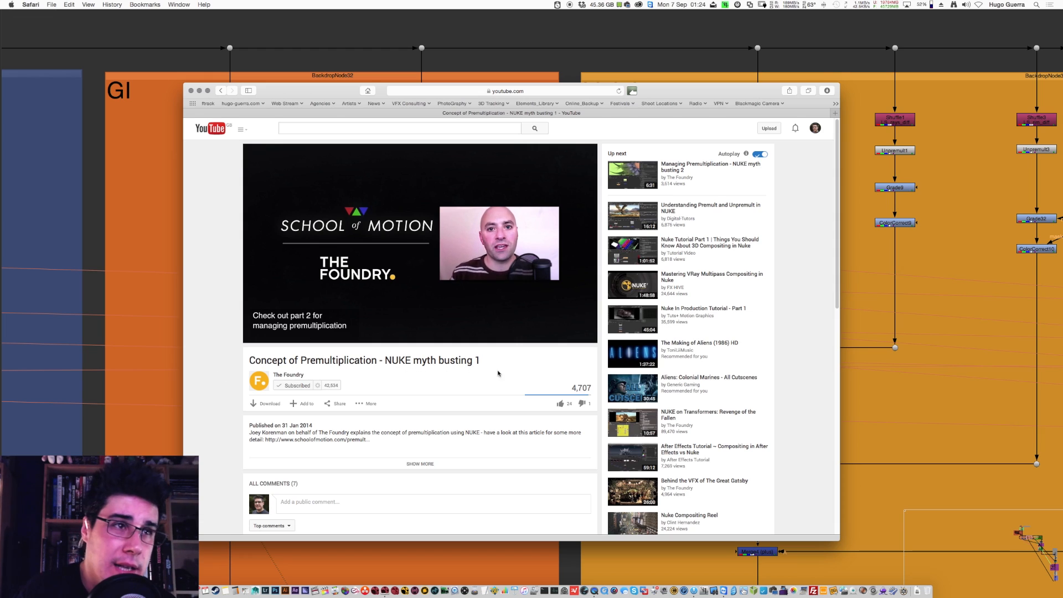
click(560, 404)
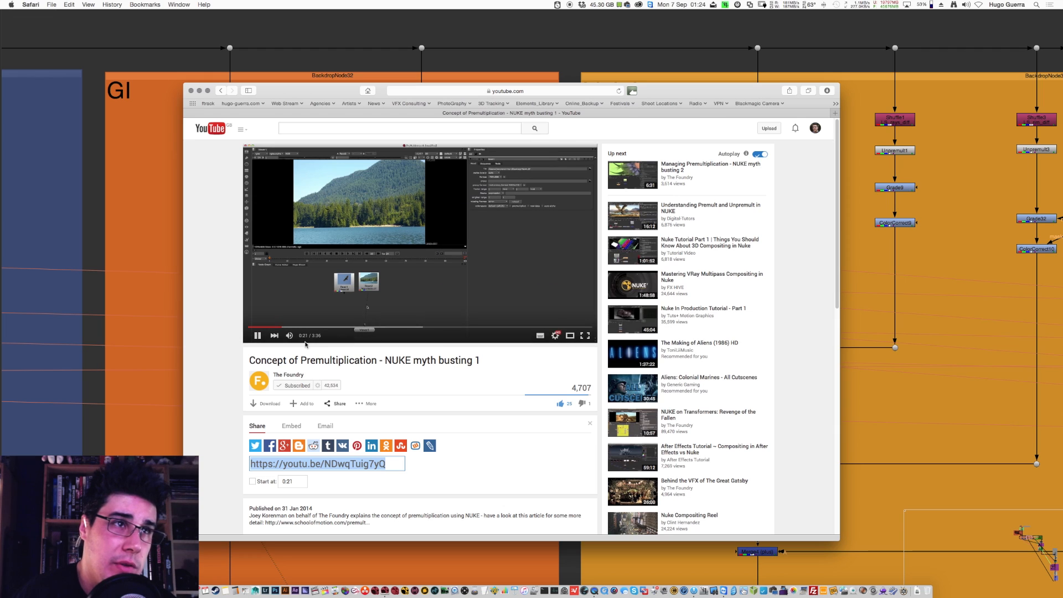
click(258, 336)
click(954, 336)
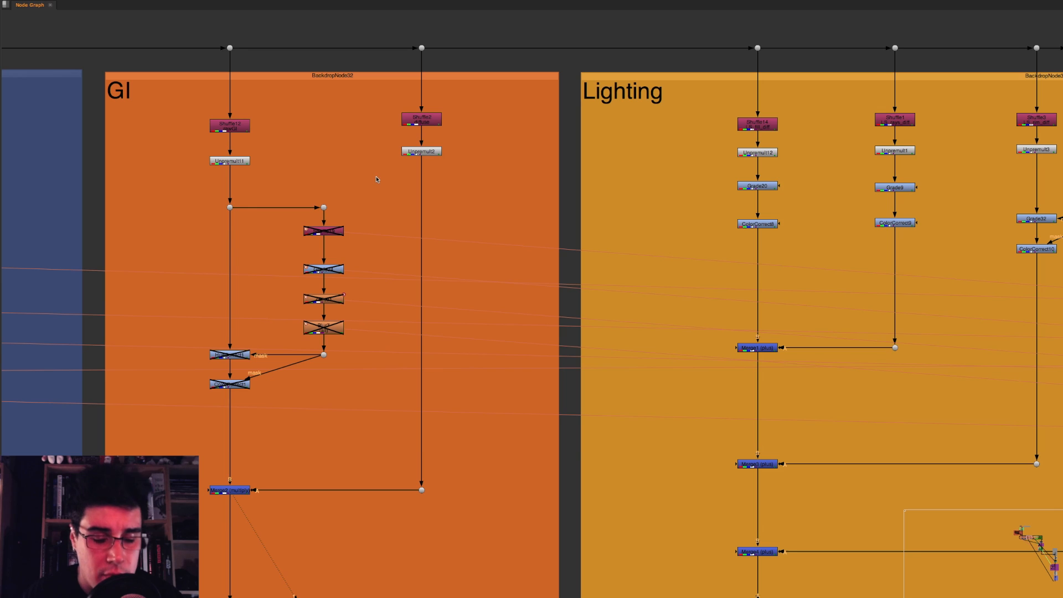
Step: View the Shuffle2 diffuse pass in the GI backdrop and inspect the column's outer edge up close
click(422, 119)
key(1)
click(492, 129)
key(space)
middle_drag(586, 144, 885, 156)
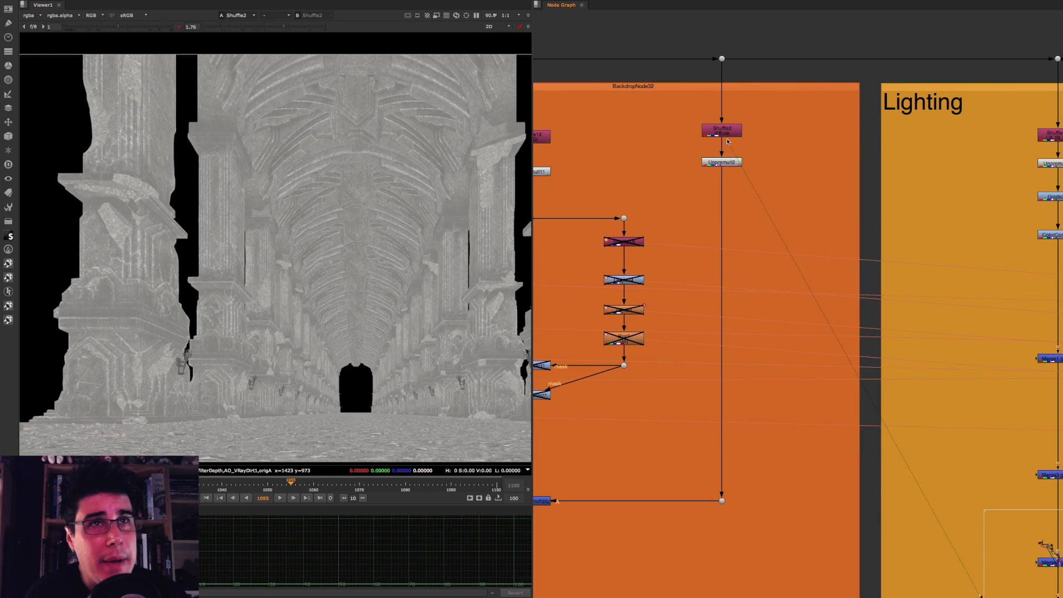
scroll(727, 138, up, 5)
scroll(323, 203, up, 6)
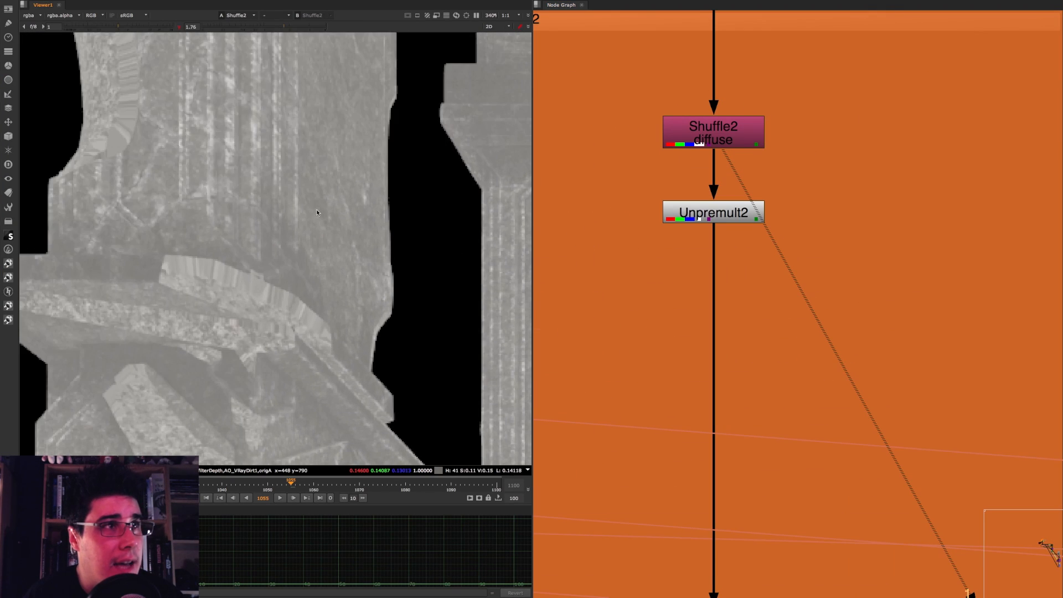
scroll(324, 204, up, 7)
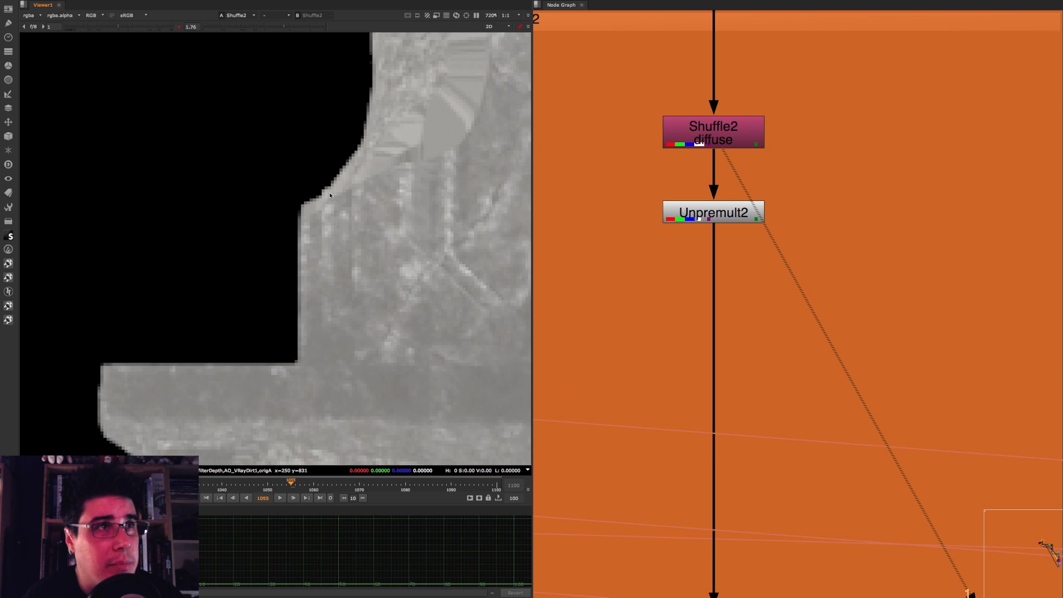
scroll(339, 187, down, 8)
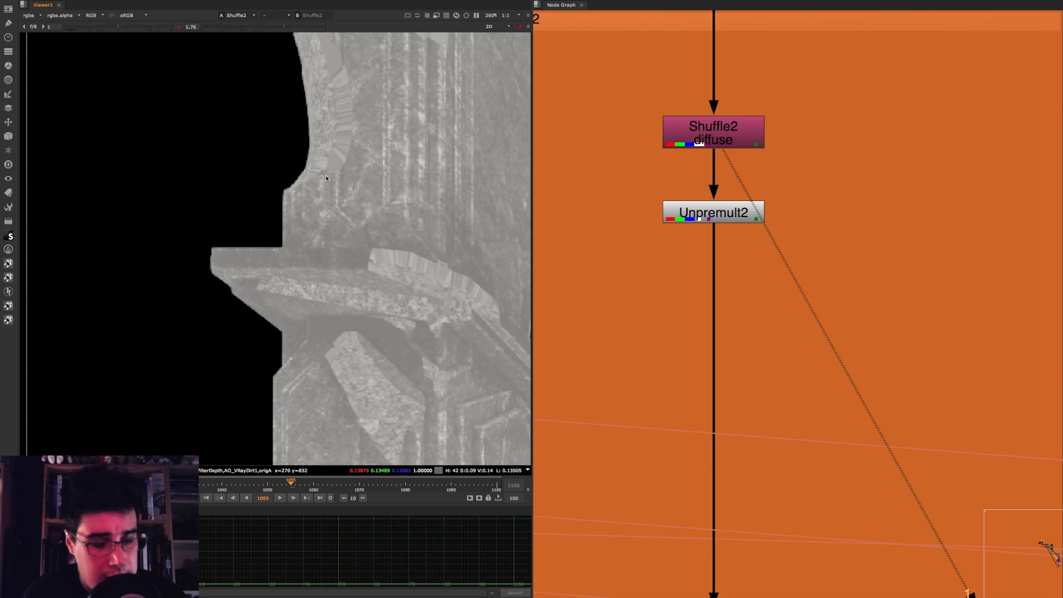
Step: Toggle the alpha channel view of Shuffle2 on and off and inspect the column's semi-transparent edge pixels
key(a)
key(a)
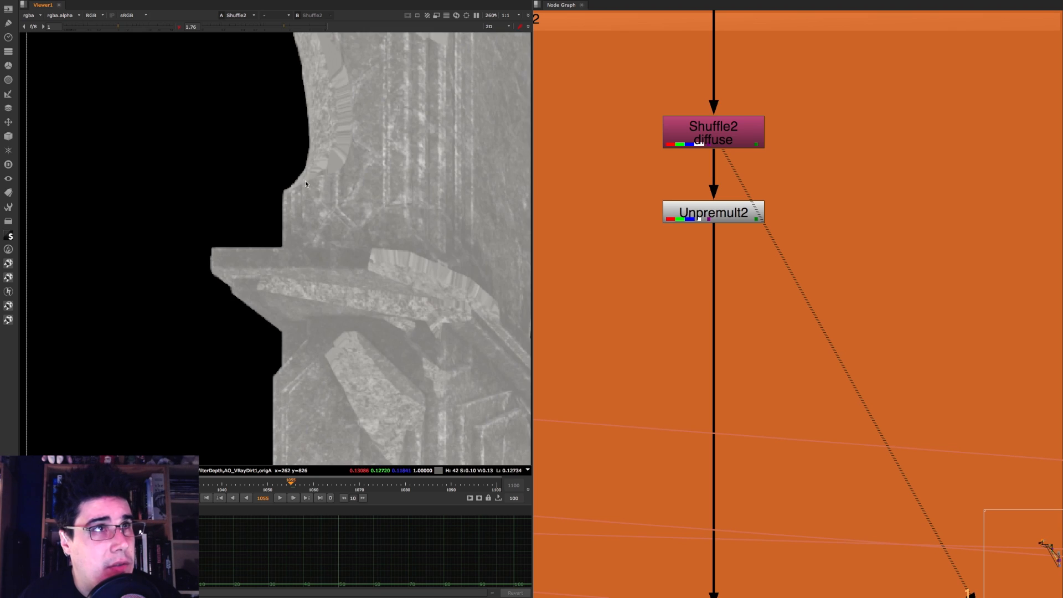
scroll(330, 161, up, 5)
scroll(332, 157, down, 3)
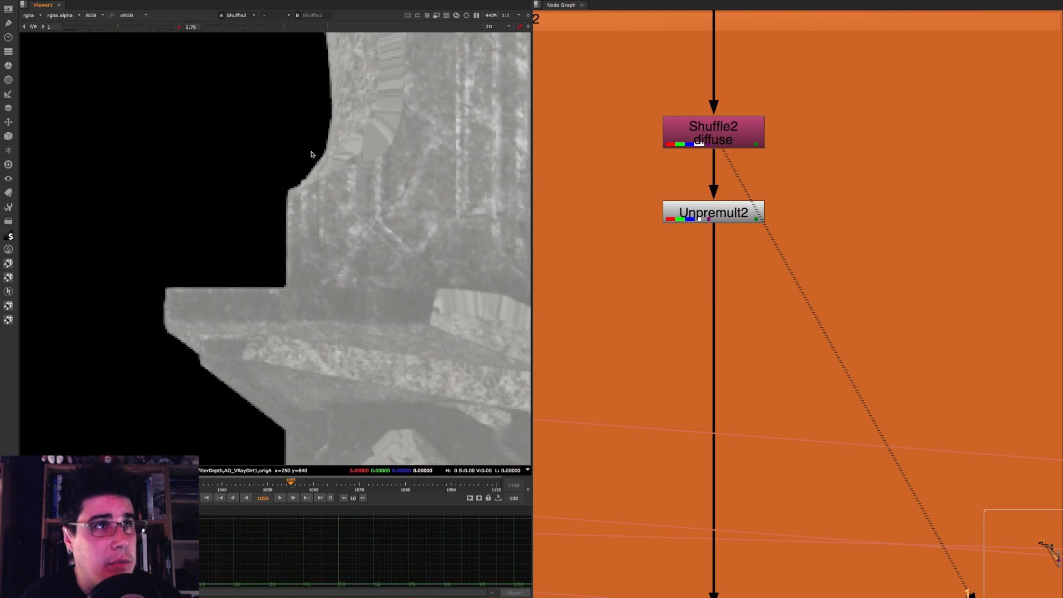
scroll(298, 179, up, 4)
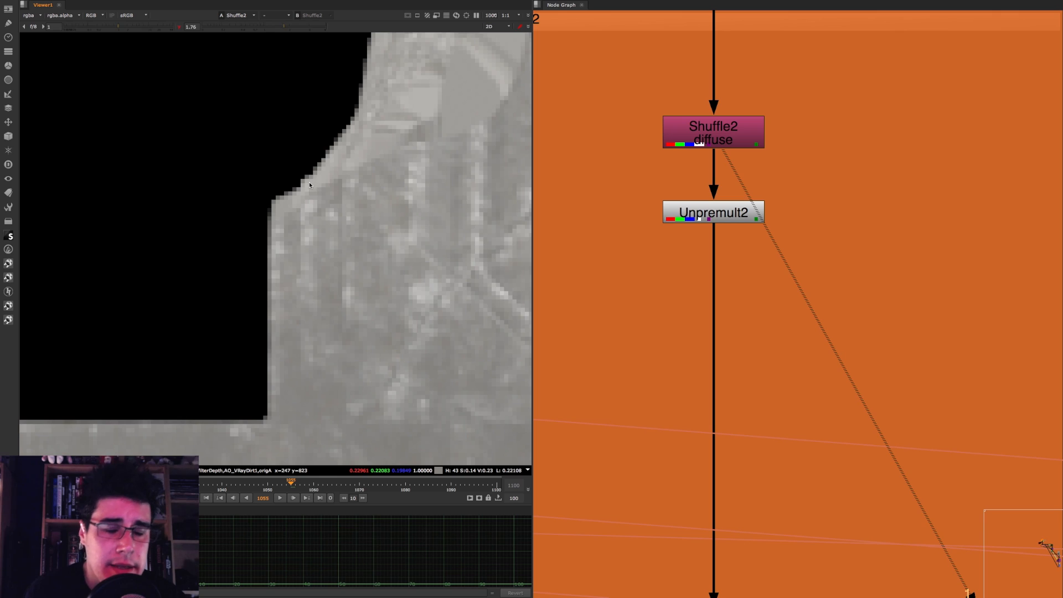
scroll(309, 181, up, 2)
click(737, 128)
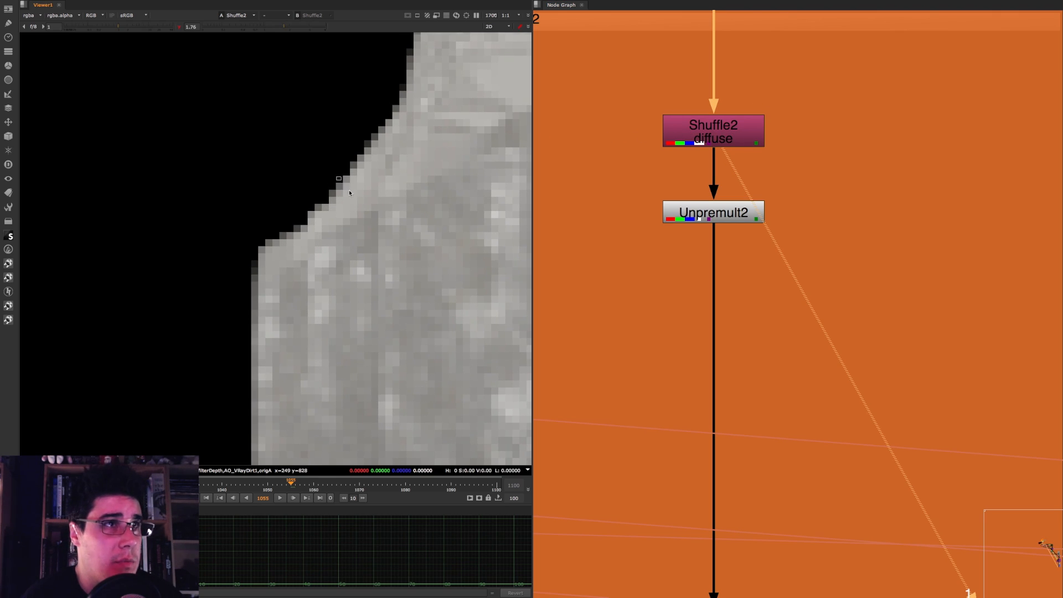
scroll(377, 160, up, 3)
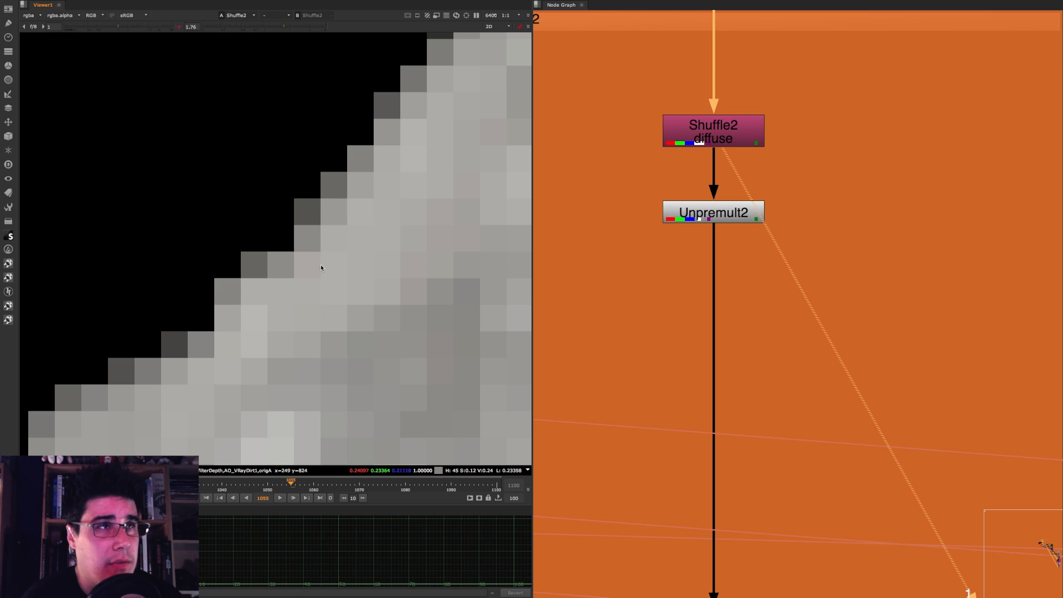
scroll(330, 244, down, 3)
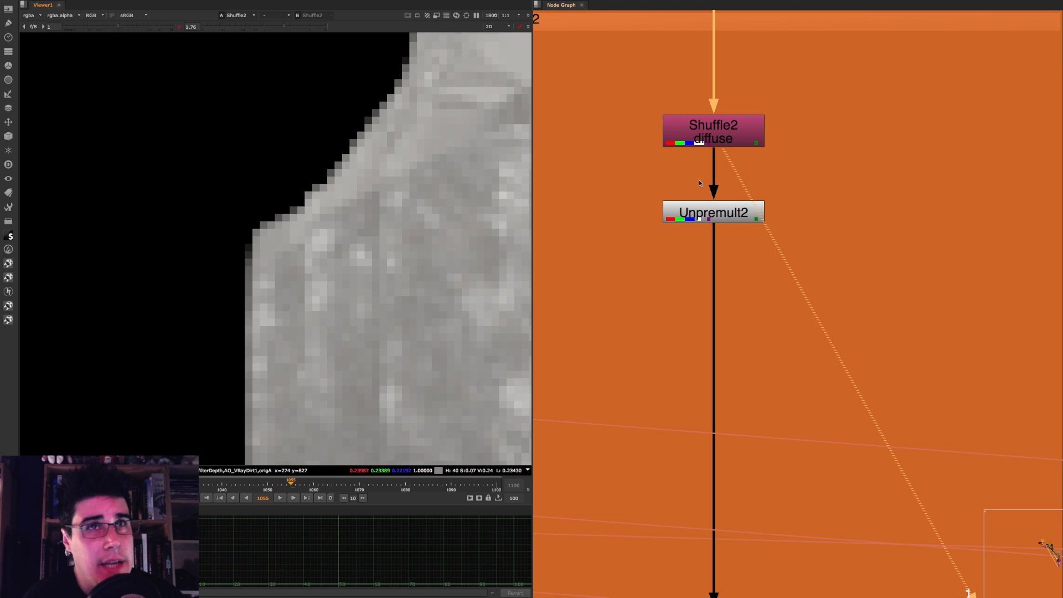
Step: View Unpremult2 and inspect the same column edge with the premultiplication removed
click(736, 221)
key(1)
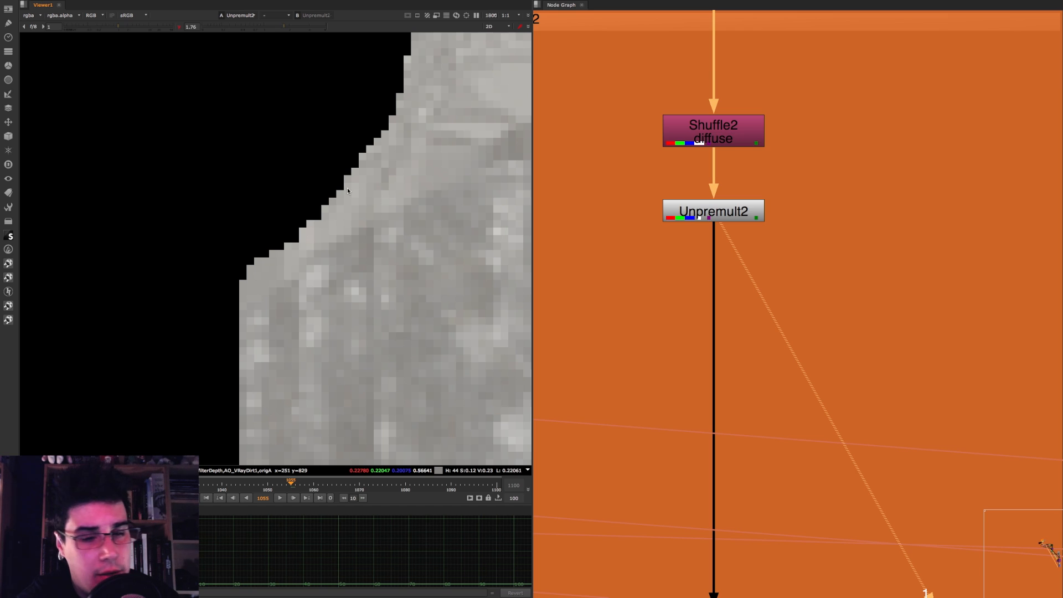
scroll(326, 241, down, 5)
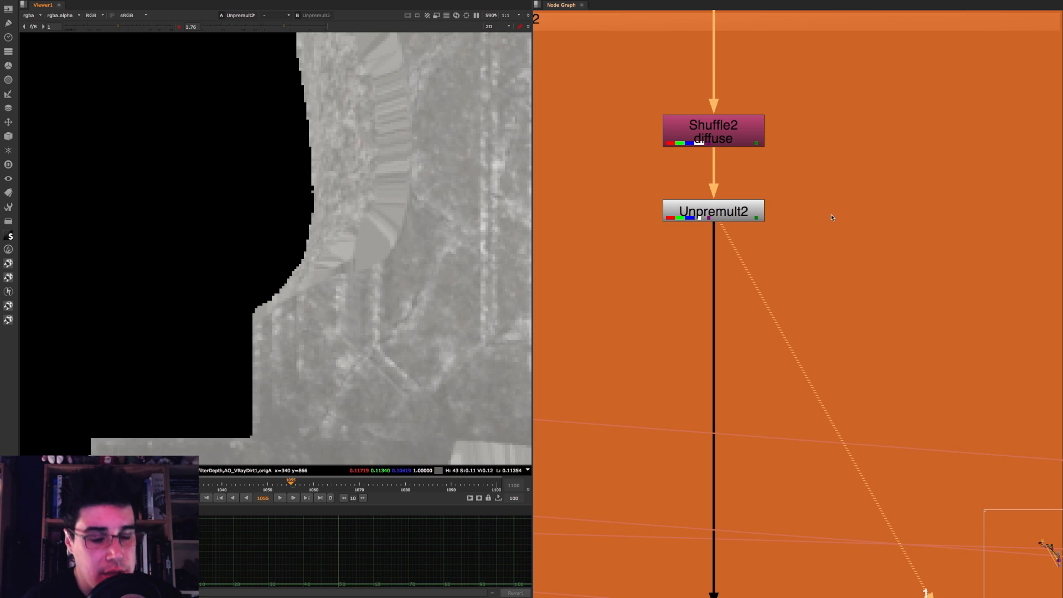
Step: Add a loose Grade node beside Unpremult2, close its properties and delete it
click(829, 232)
key(g)
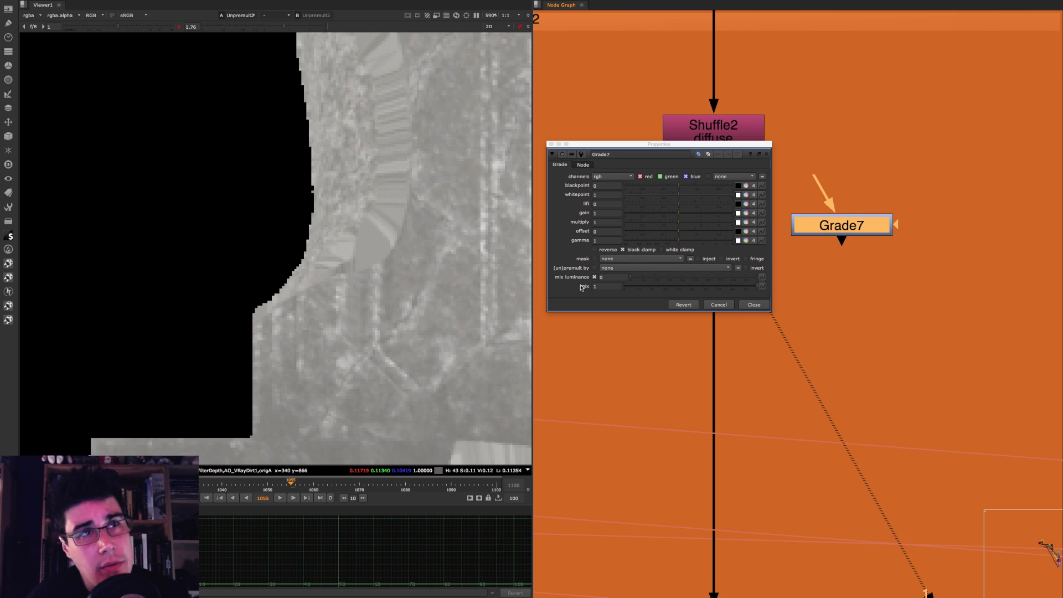
click(758, 305)
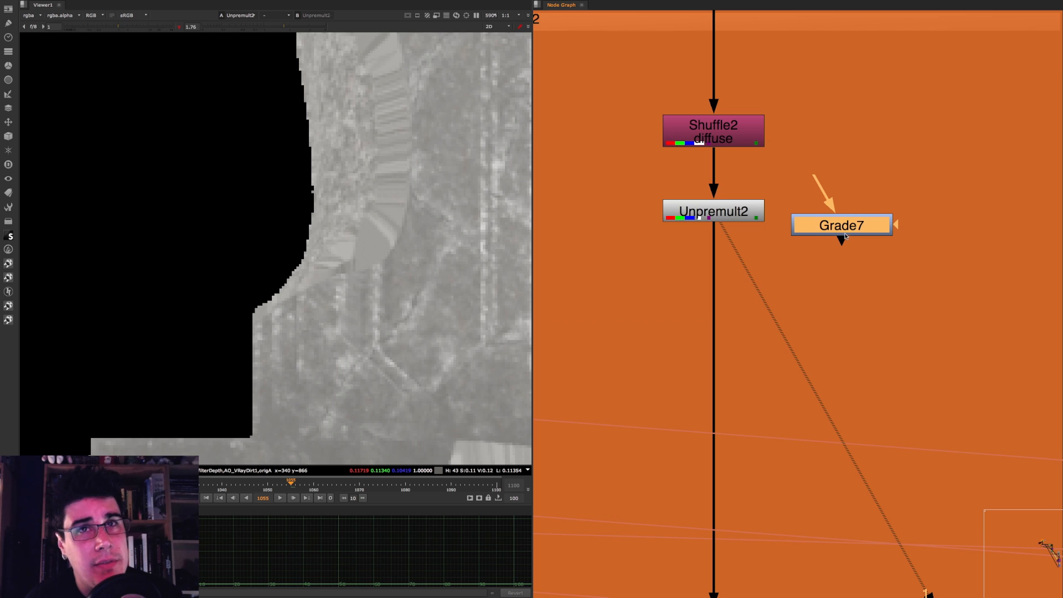
key(Delete)
Step: Highlight the disabled mask and color-correction nodes that sit below Unpremult11 in the GI backdrop
scroll(812, 163, down, 3)
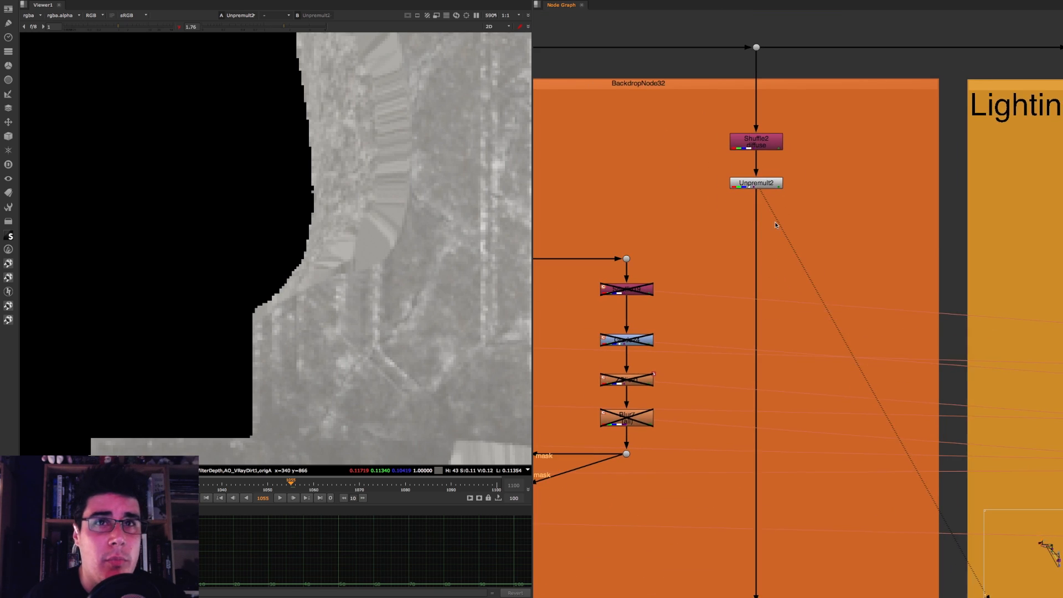
scroll(763, 158, down, 4)
middle_drag(775, 224, 859, 186)
scroll(664, 194, up, 4)
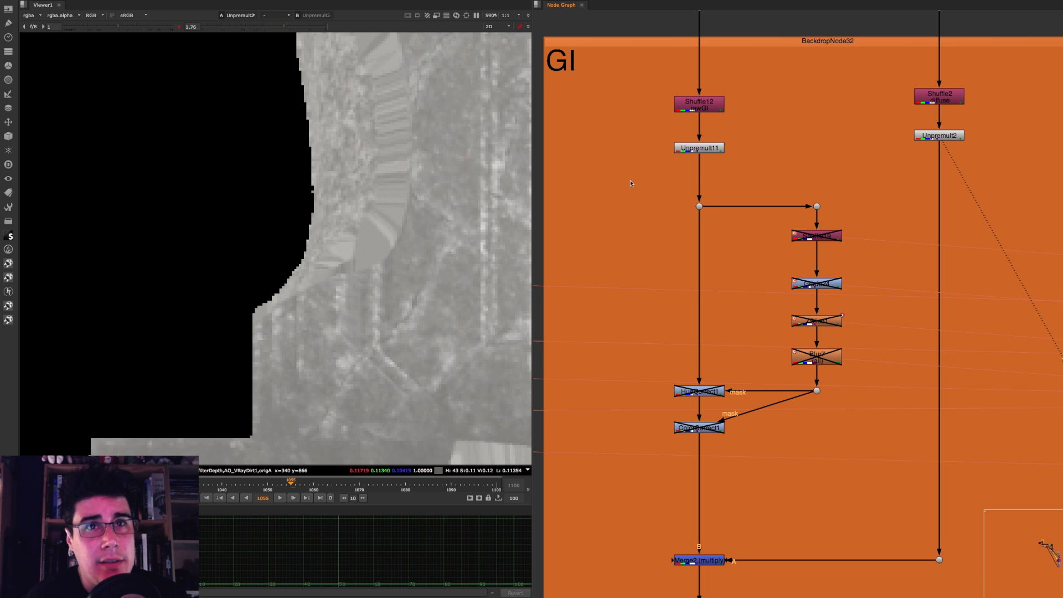
drag(631, 184, 863, 446)
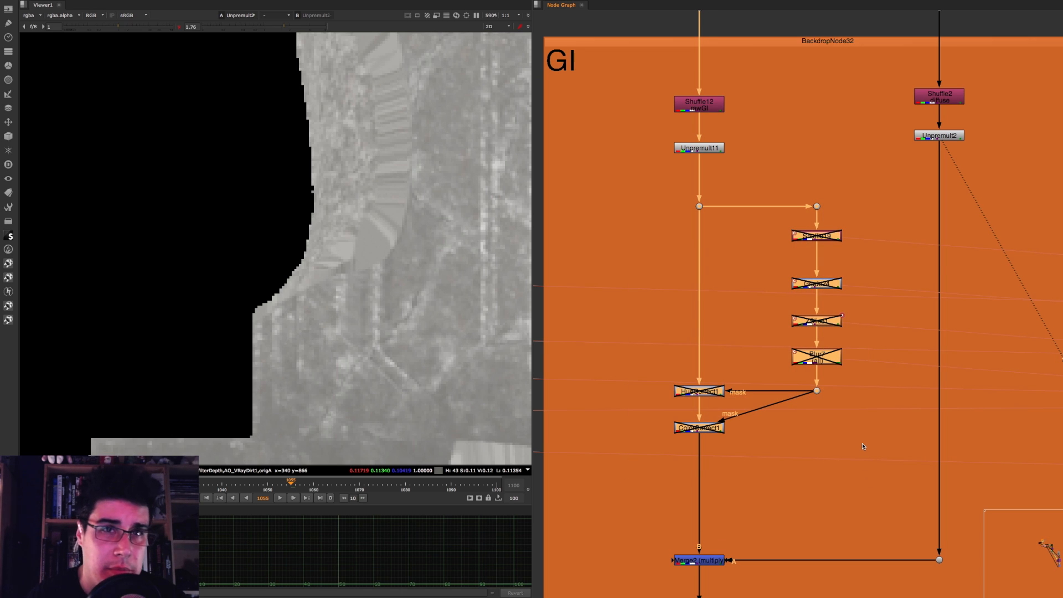
Step: Add a loose Grade node beside the Unpremult11 branch and set its (un)premult by option to rgba.alpha
click(633, 311)
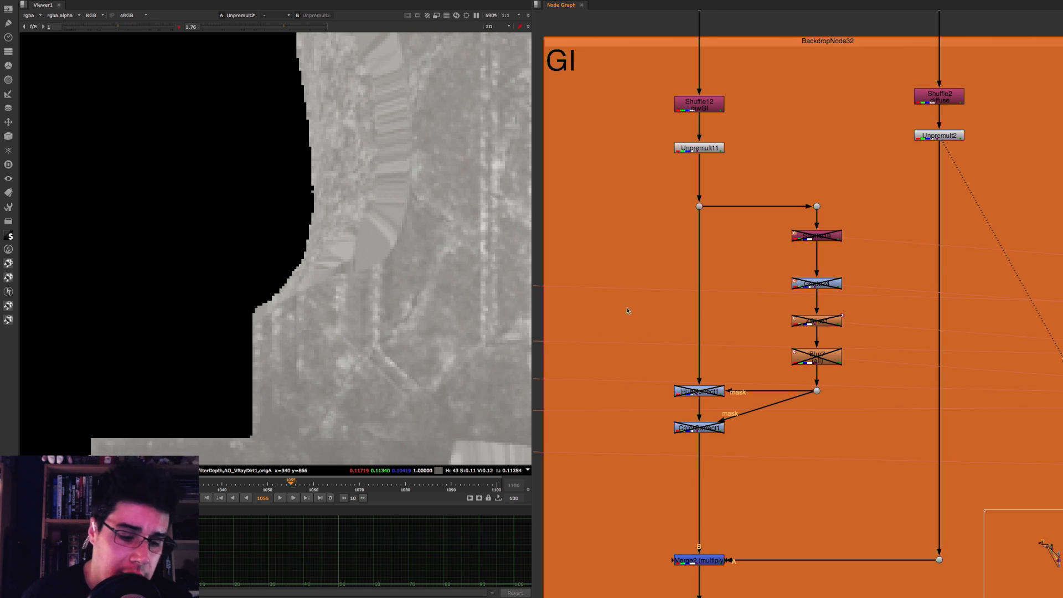
key(g)
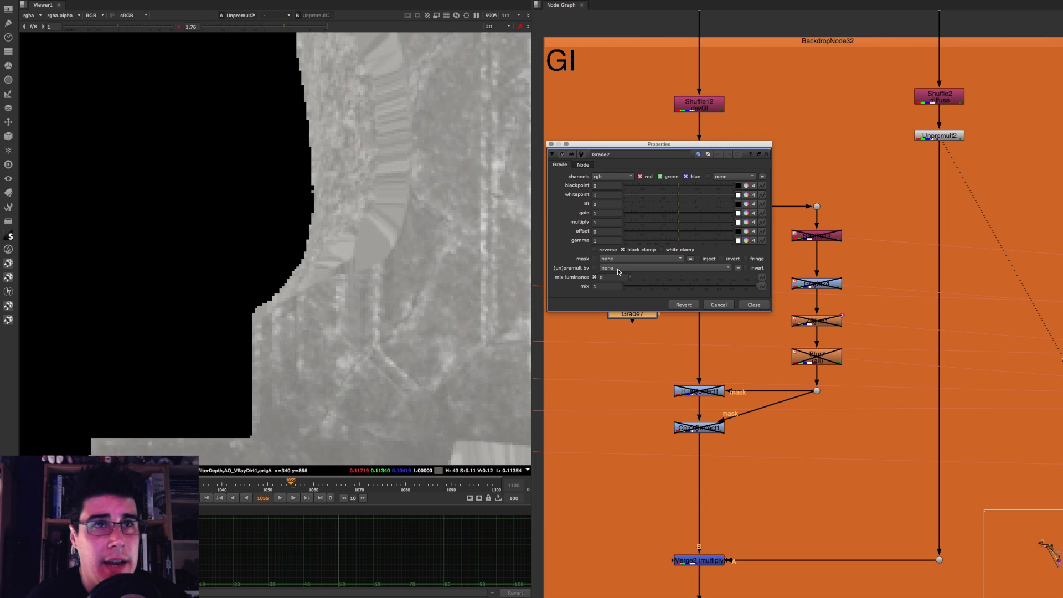
click(621, 268)
click(623, 308)
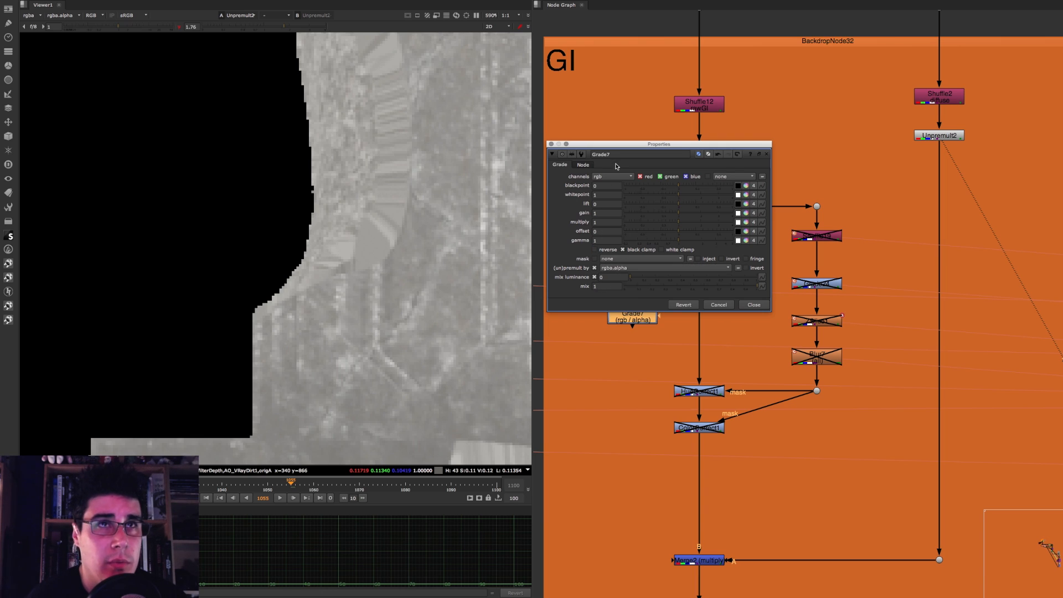
drag(627, 144, 434, 129)
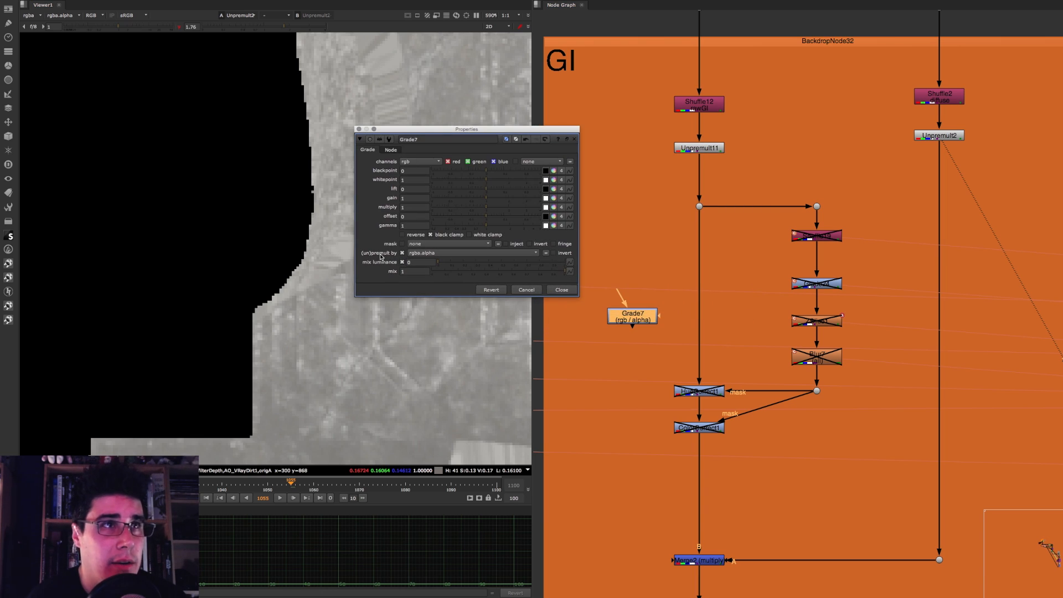
click(631, 325)
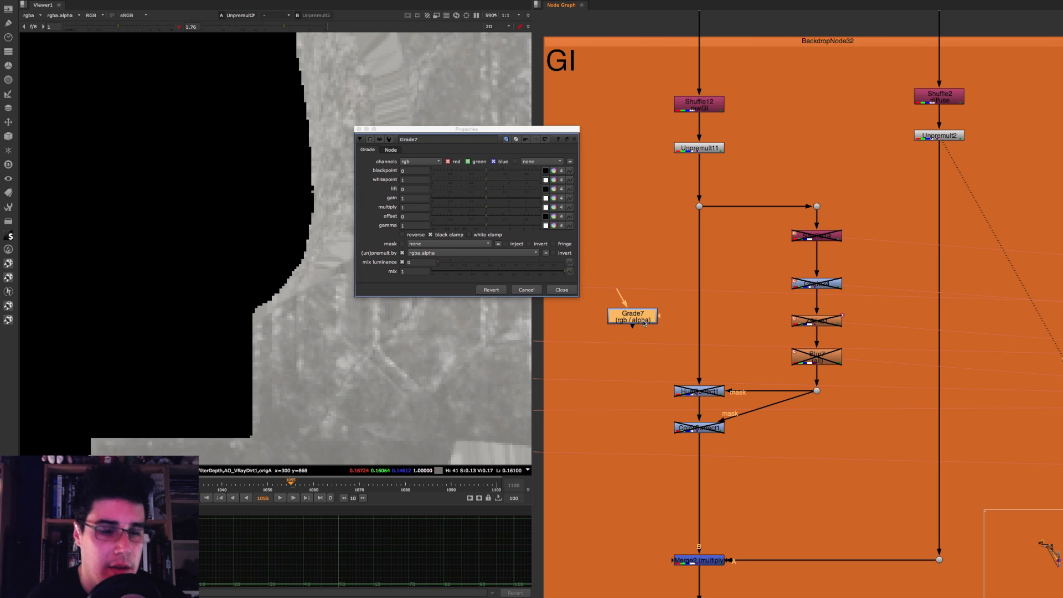
Step: Chain a second Grade node after Grade7 with (un)premult by set to rgba.alpha, and delete both Grade nodes
key(g)
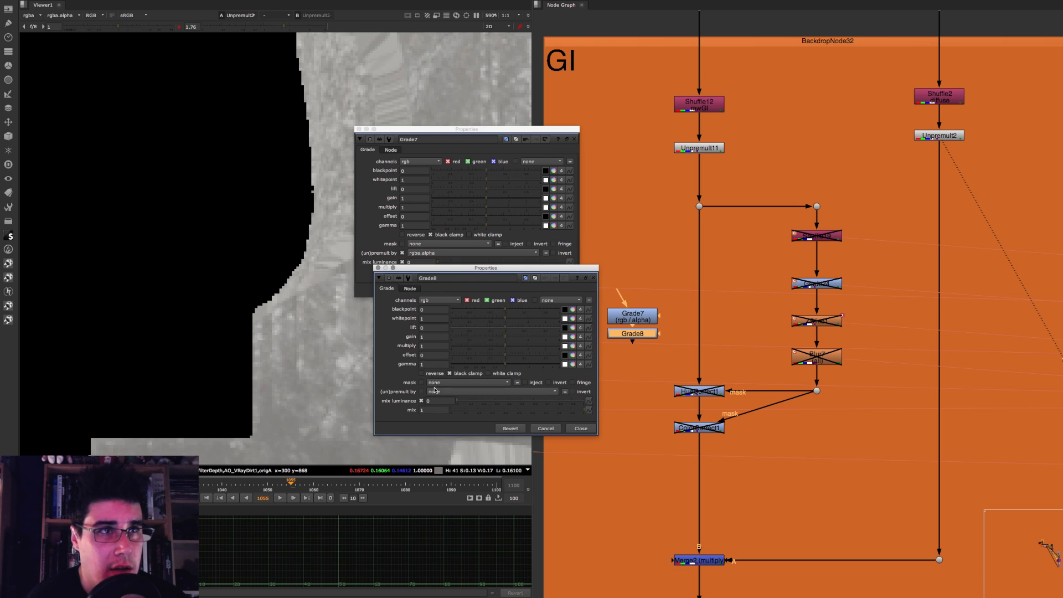
click(436, 391)
click(450, 431)
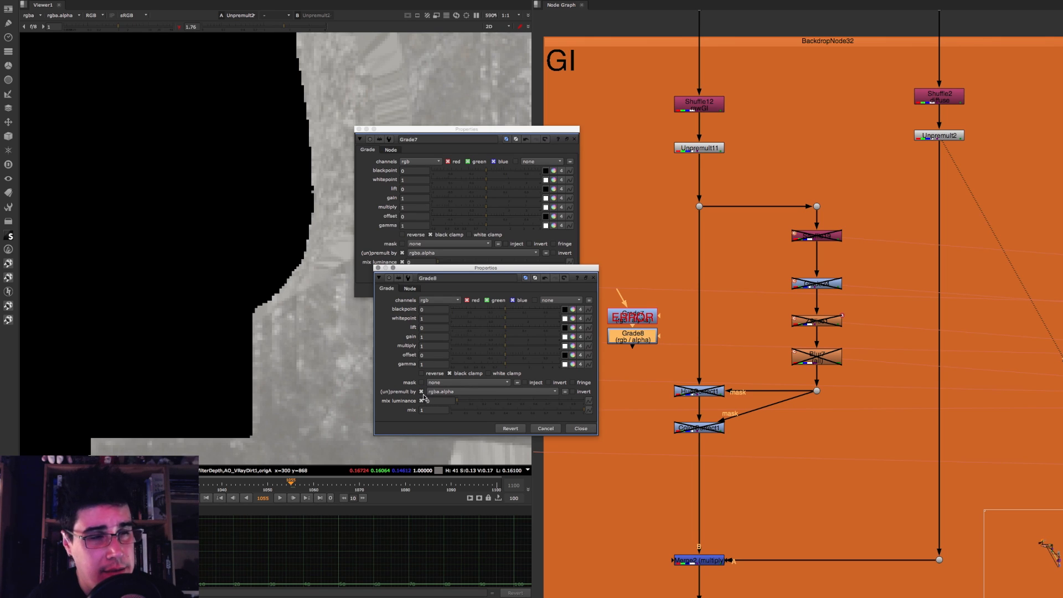
click(580, 428)
click(562, 290)
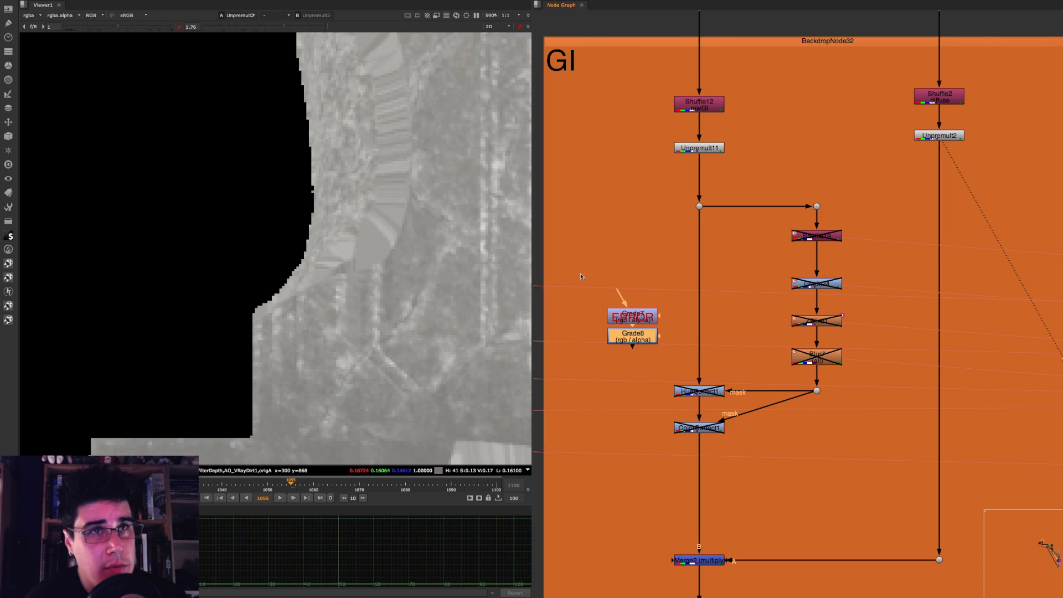
key(Delete)
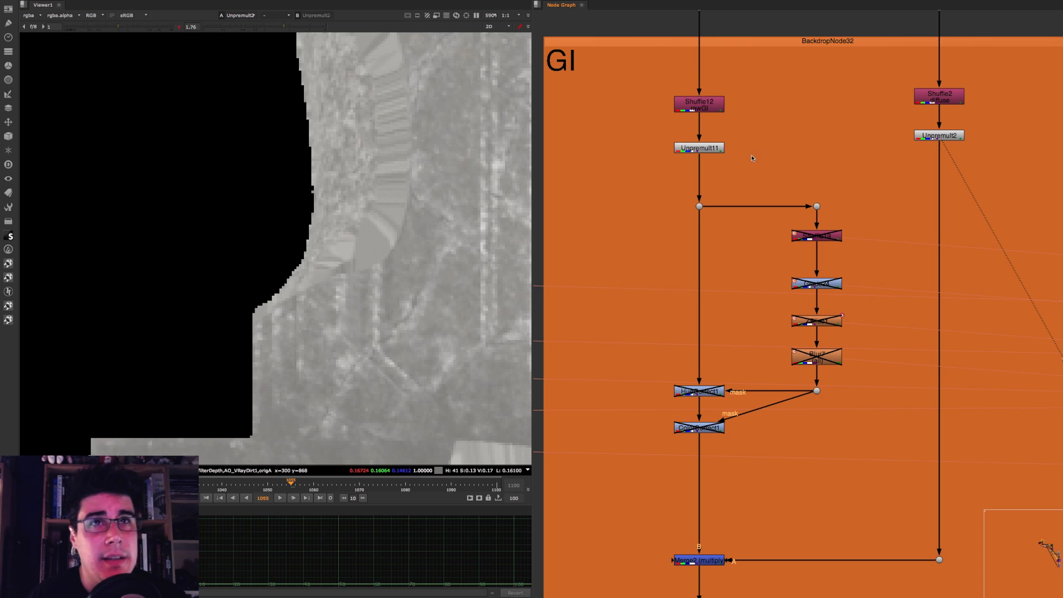
Step: Re-enable the mask and color-correction nodes below Unpremult11 and view Unpremult11 around the columns
drag(775, 125, 591, 167)
drag(617, 162, 864, 471)
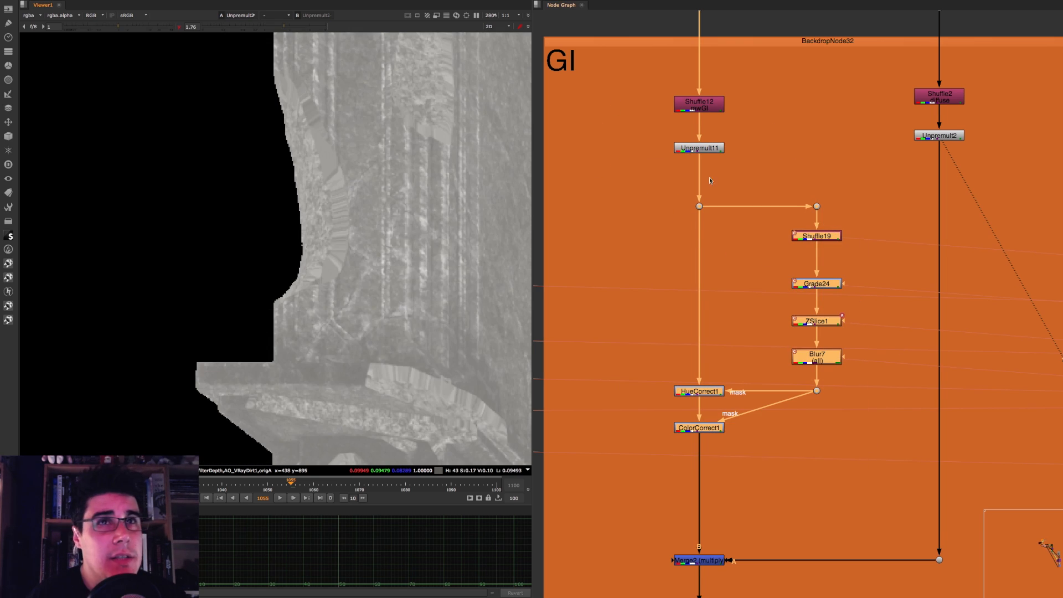
click(704, 148)
key(1)
middle_drag(338, 214, 238, 169)
scroll(312, 205, down, 2)
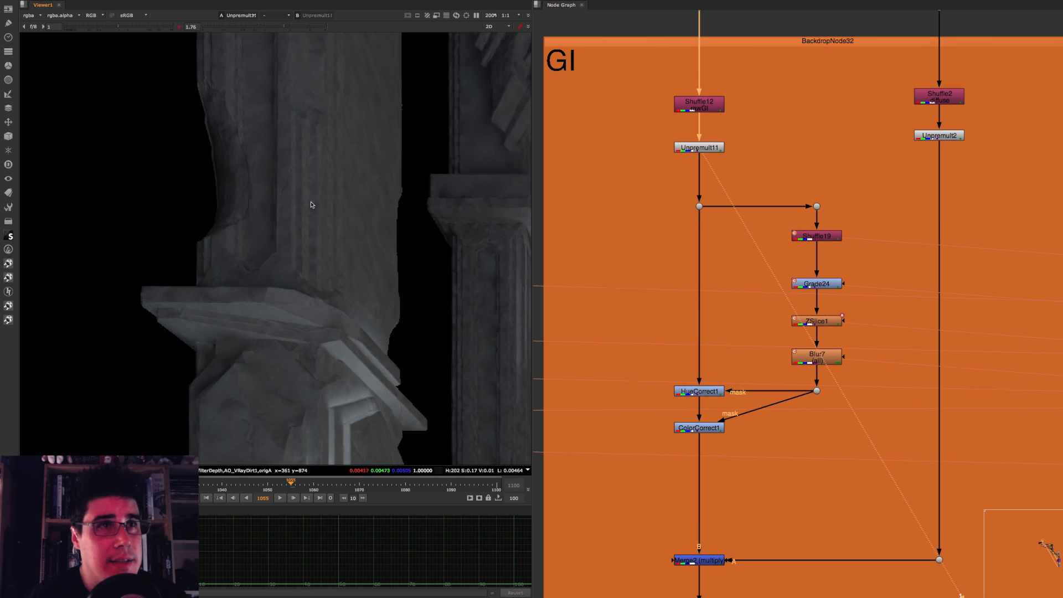
scroll(311, 205, down, 3)
scroll(753, 176, down, 3)
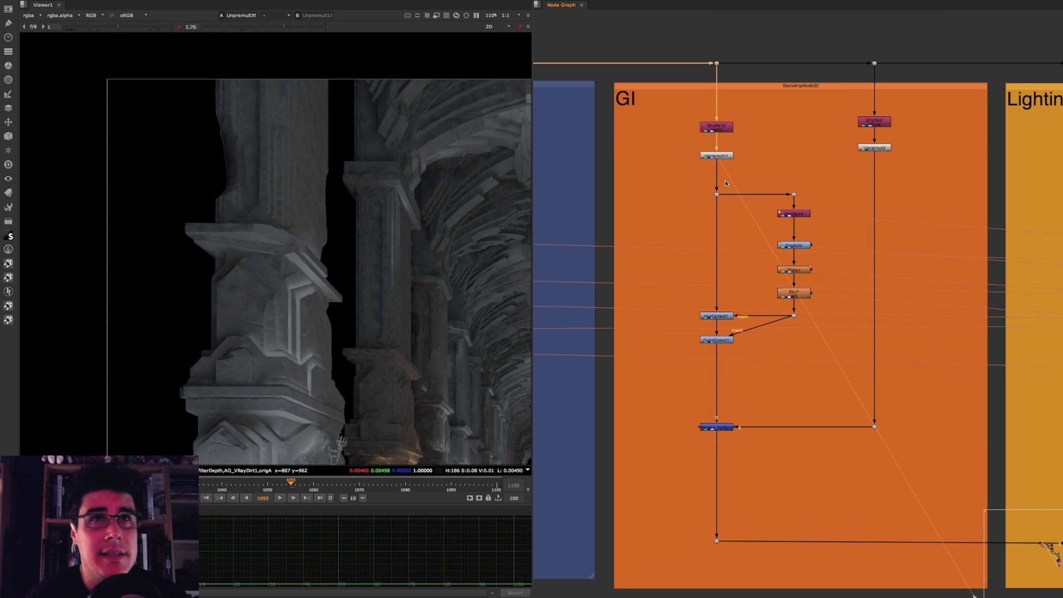
Step: Disable the mask and color-correction nodes in the GI backdrop and the correction nodes in the Lighting backdrop
drag(828, 176, 636, 396)
key(d)
scroll(792, 276, down, 3)
middle_drag(792, 277, 530, 267)
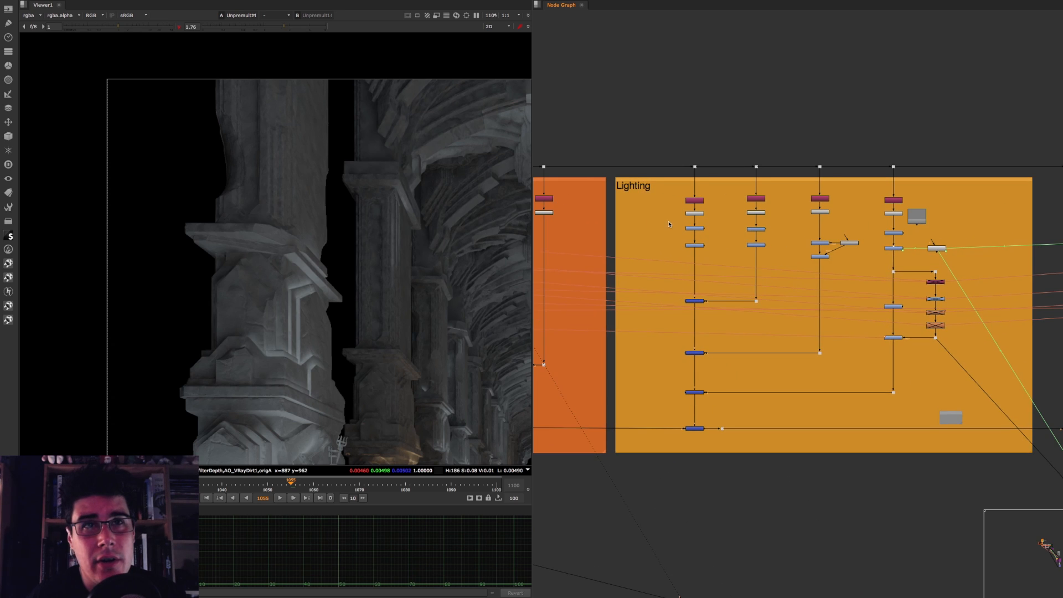
drag(670, 224, 864, 289)
key(d)
drag(878, 224, 975, 359)
key(d)
Step: Delete the four mask nodes from the side branch of the last light column in the Lighting backdrop
scroll(991, 322, up, 5)
drag(873, 213, 734, 335)
key(Delete)
Step: View the Shuffle14 light pass at the head of the first branch in the Lighting backdrop
scroll(745, 316, down, 8)
middle_drag(926, 291, 804, 234)
middle_drag(690, 241, 813, 236)
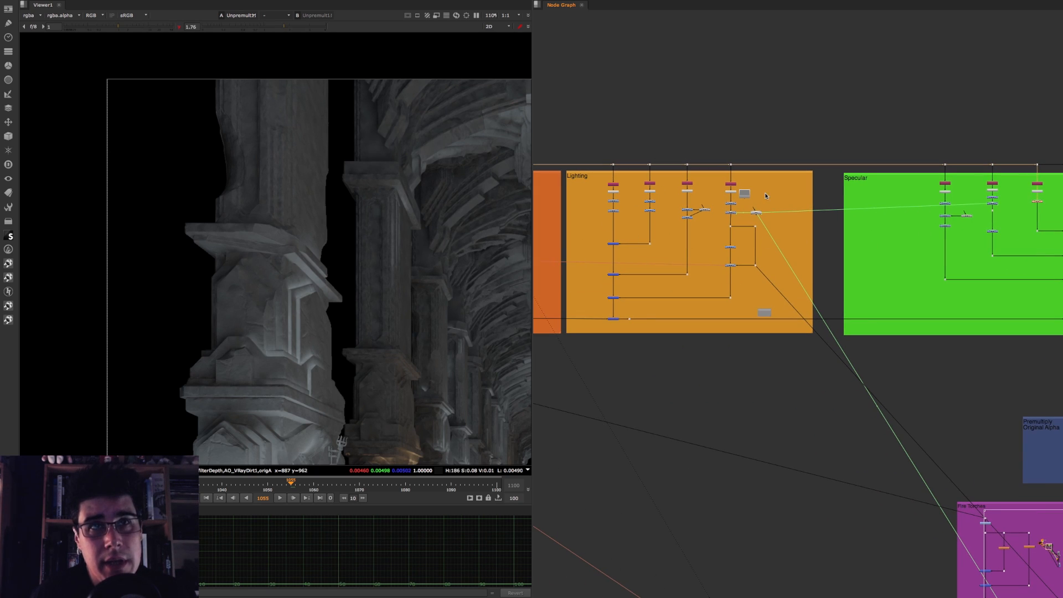
scroll(637, 227, up, 6)
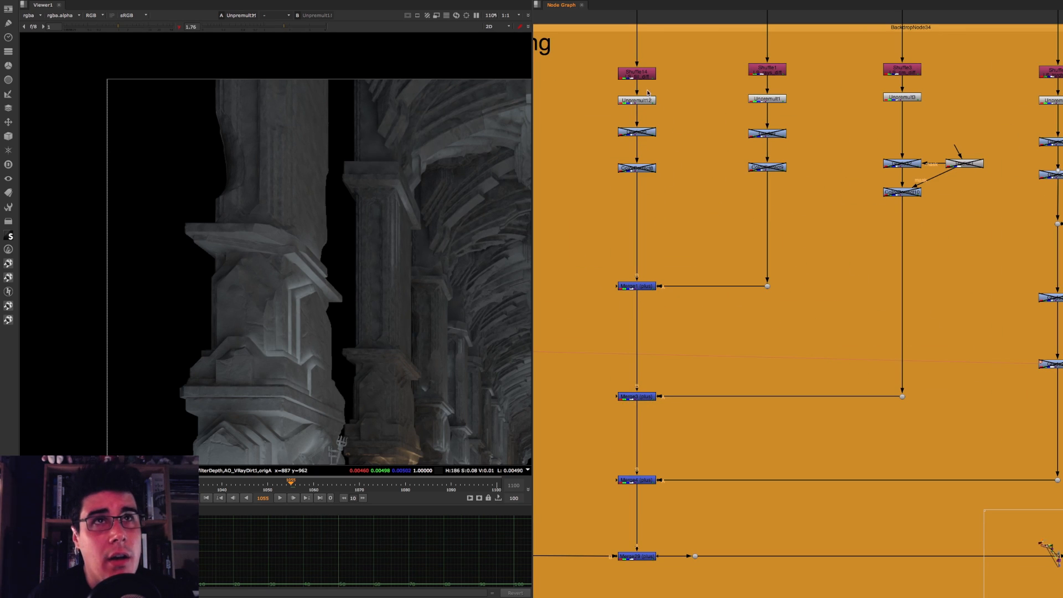
click(637, 74)
key(1)
Step: Go back to the GI backdrop and view the unpremultiplied raw GI at Unpremult11
scroll(779, 220, down, 5)
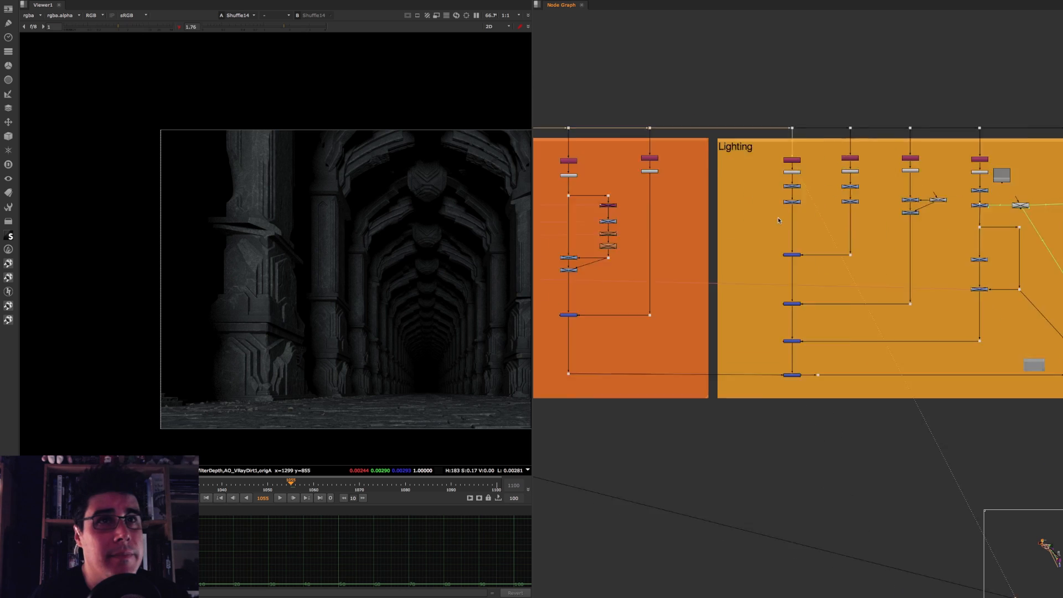
scroll(779, 221, down, 3)
scroll(698, 187, up, 5)
click(755, 180)
key(1)
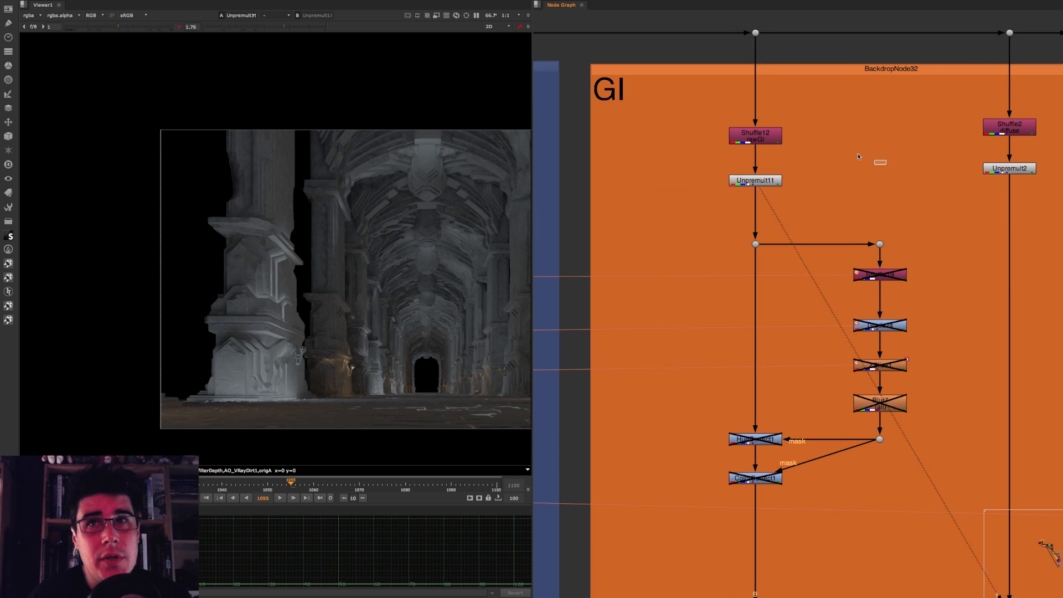
Step: View the Merge2 (multiply) result of the GI branch across the full frame
middle_drag(938, 252, 812, 152)
click(638, 514)
key(1)
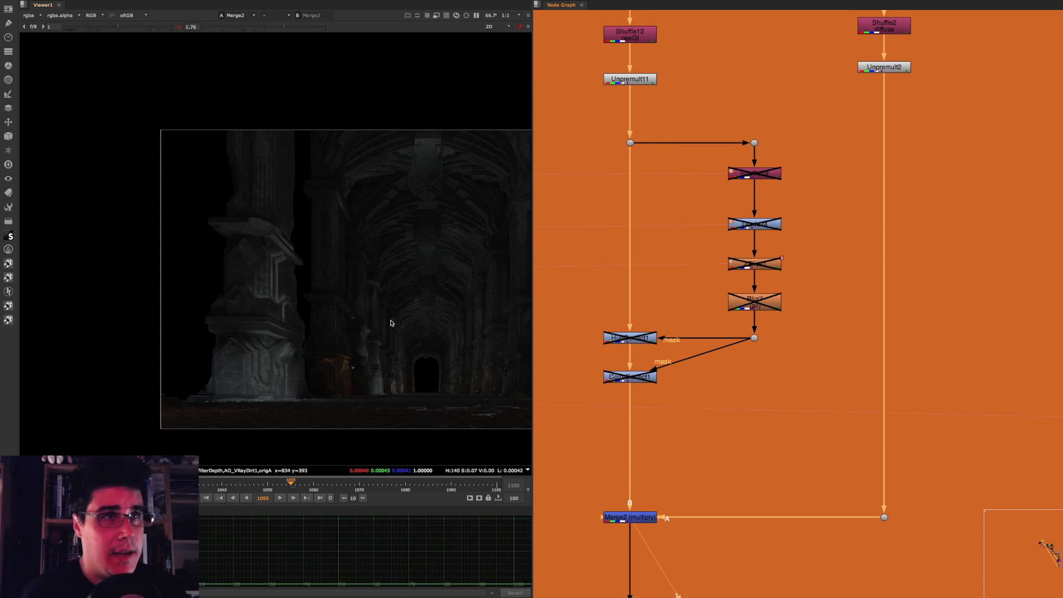
scroll(391, 323, down, 1)
middle_drag(388, 306, 293, 286)
middle_drag(498, 292, 446, 292)
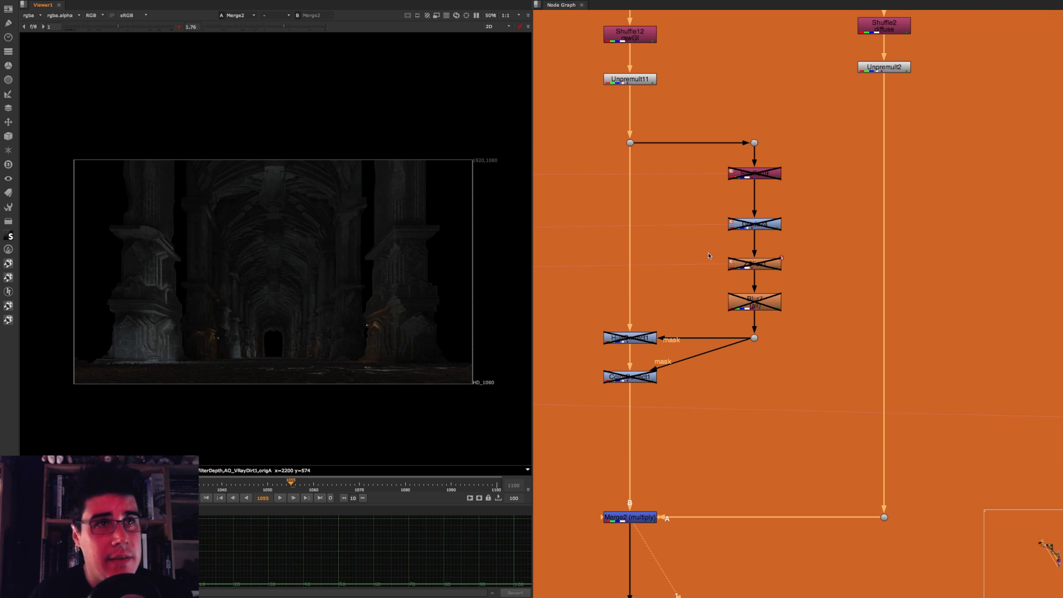
Step: Return to the Lighting backdrop and view the LS_fill_diff pass from Shuffle14
scroll(805, 175, down, 3)
scroll(715, 210, up, 4)
click(677, 202)
key(1)
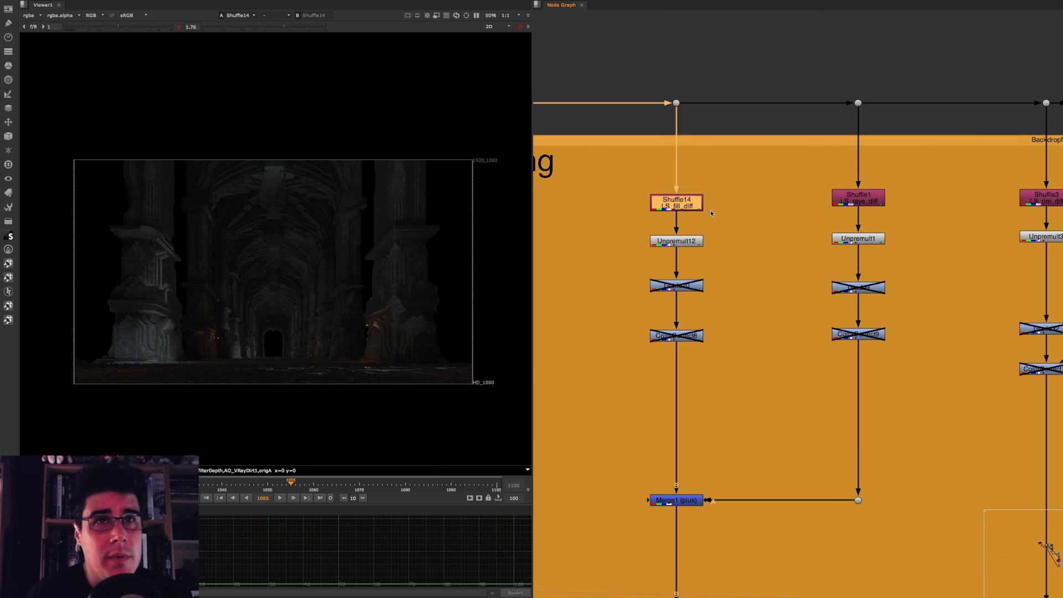
click(711, 214)
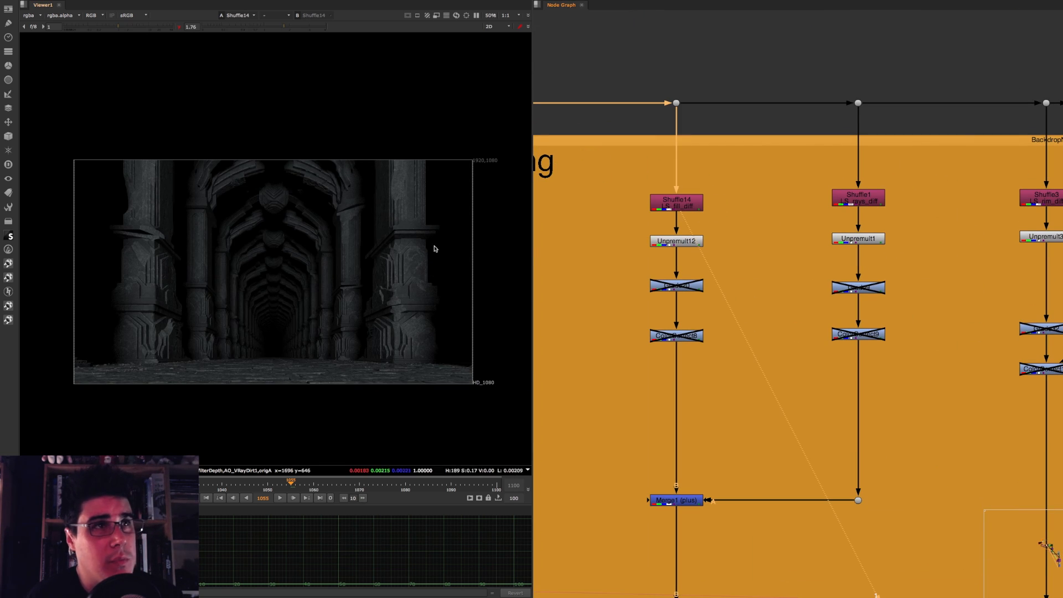
Step: View the LS_rays_diff pass from Shuffle1 and highlight the fill and rays shuffle nodes in turn
click(880, 202)
key(1)
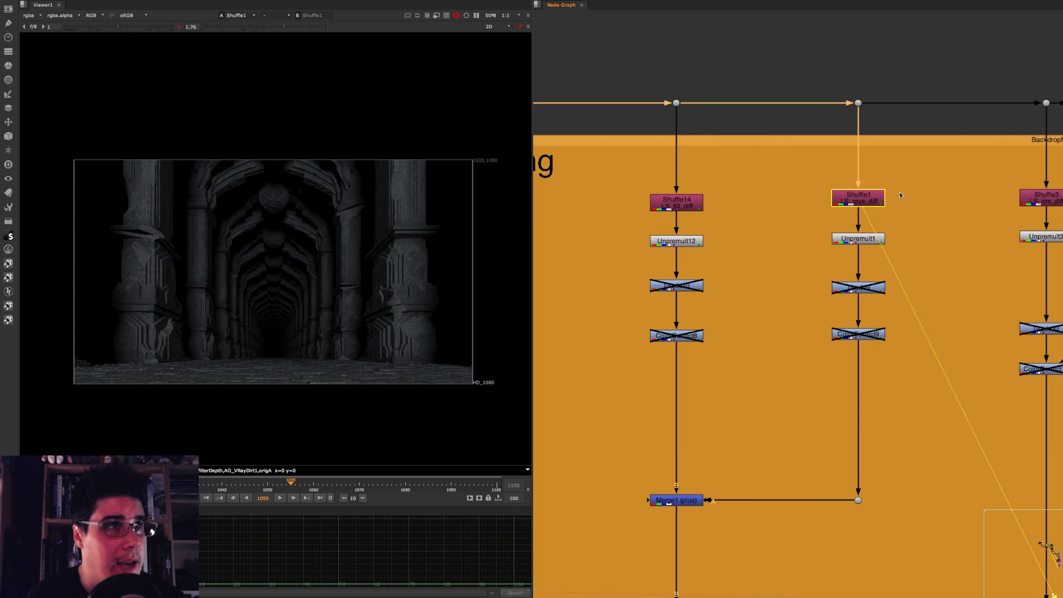
middle_drag(891, 191, 725, 172)
middle_drag(796, 177, 866, 162)
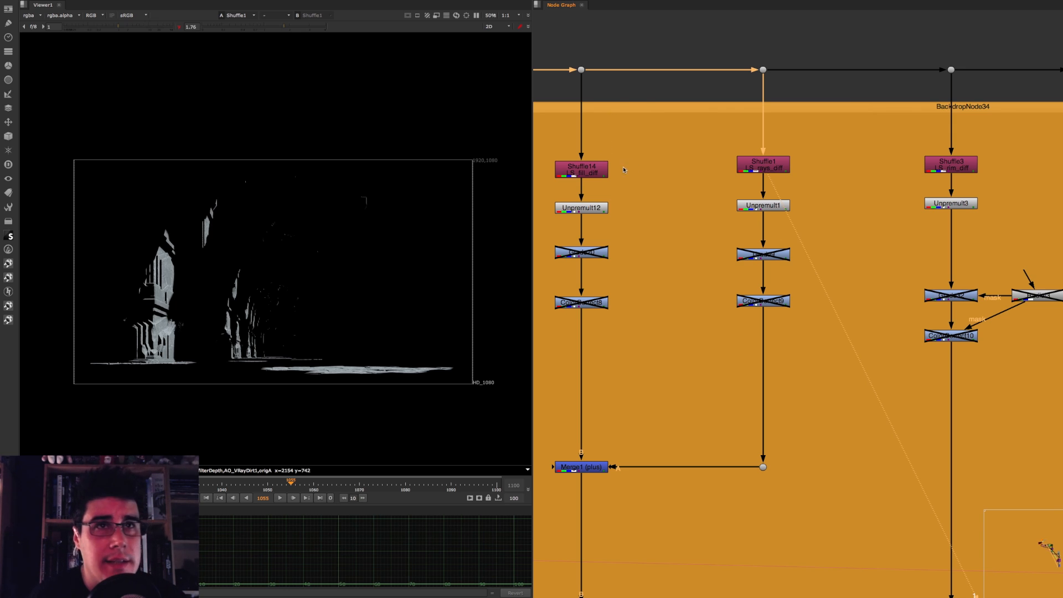
click(583, 173)
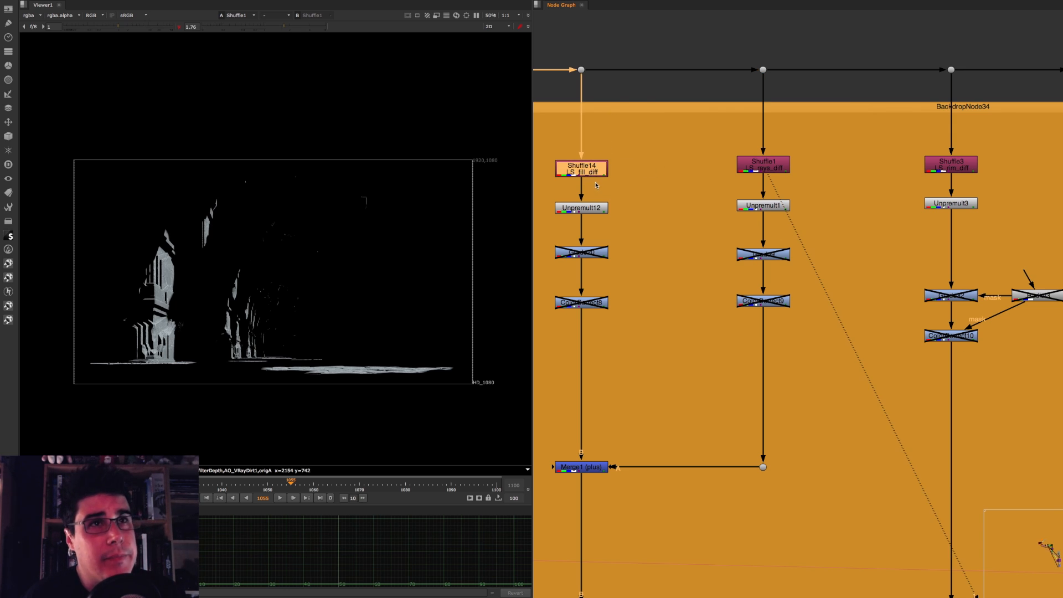
click(786, 166)
middle_drag(835, 167, 702, 161)
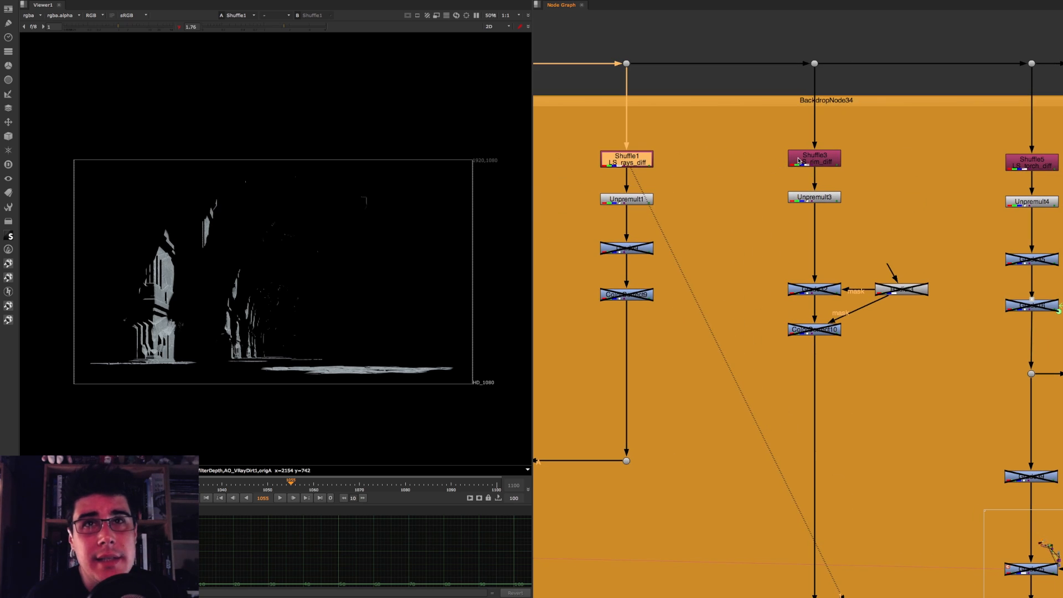
Step: View the rim light diffuse pass from Shuffle3 and examine it in the full frame
click(811, 164)
key(1)
scroll(308, 255, up, 1)
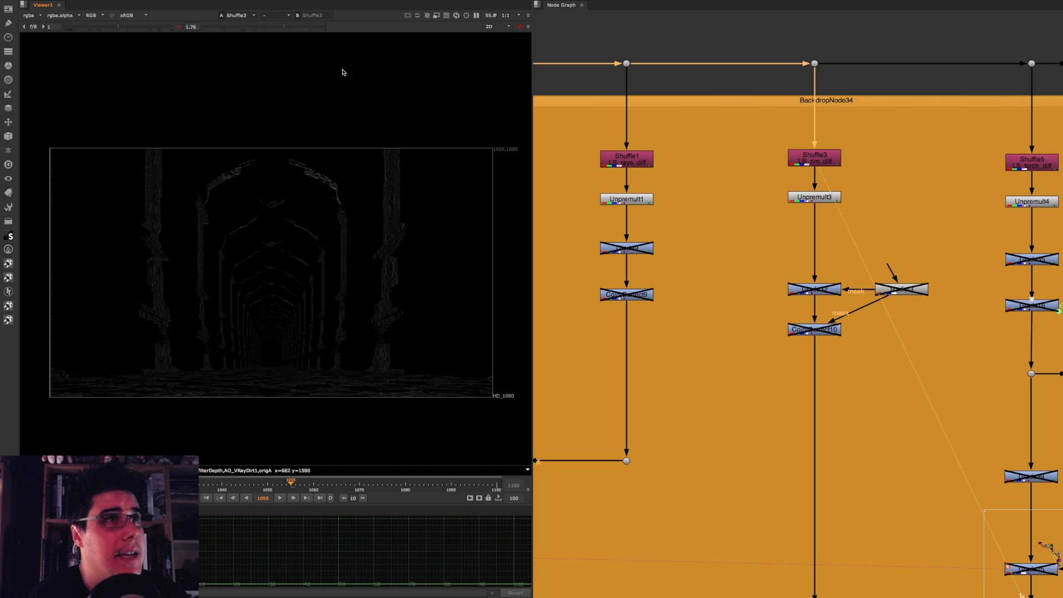
Step: View the torch light diffuse pass from Shuffle5 and inspect the lit columns up close
middle_drag(1031, 162, 833, 151)
click(833, 150)
key(1)
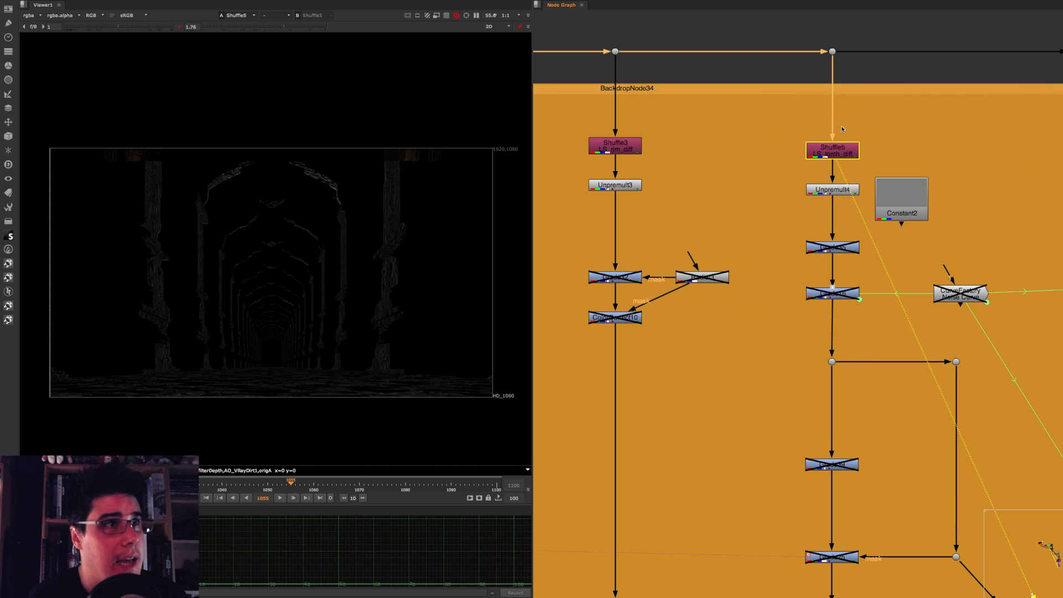
scroll(465, 332, up, 5)
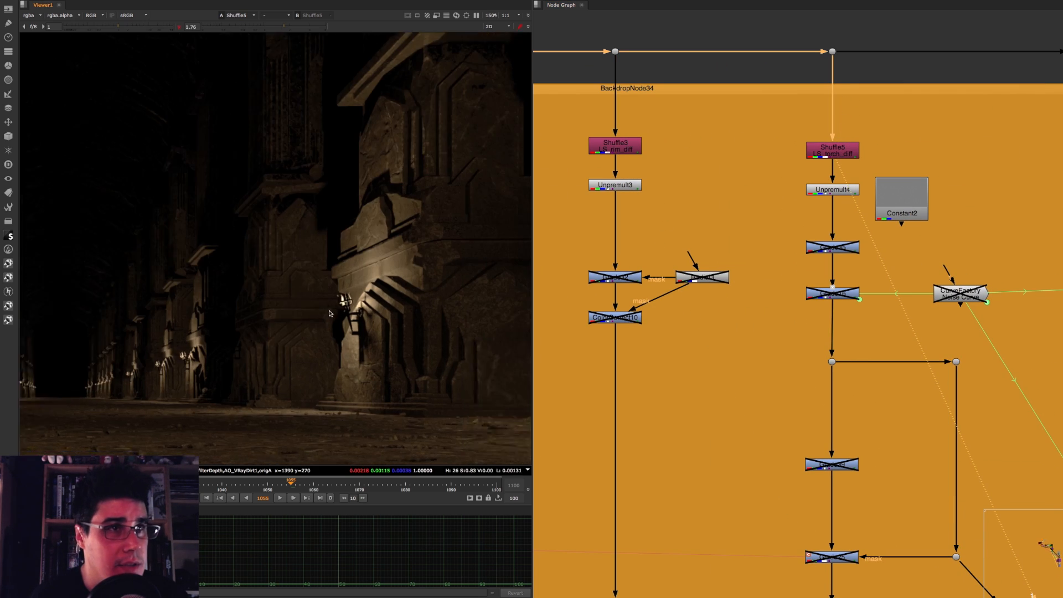
Step: Move on to the Specular backdrop and view the pass from its first shuffle node
scroll(819, 170, down, 3)
middle_drag(819, 170, 579, 170)
middle_drag(855, 161, 591, 142)
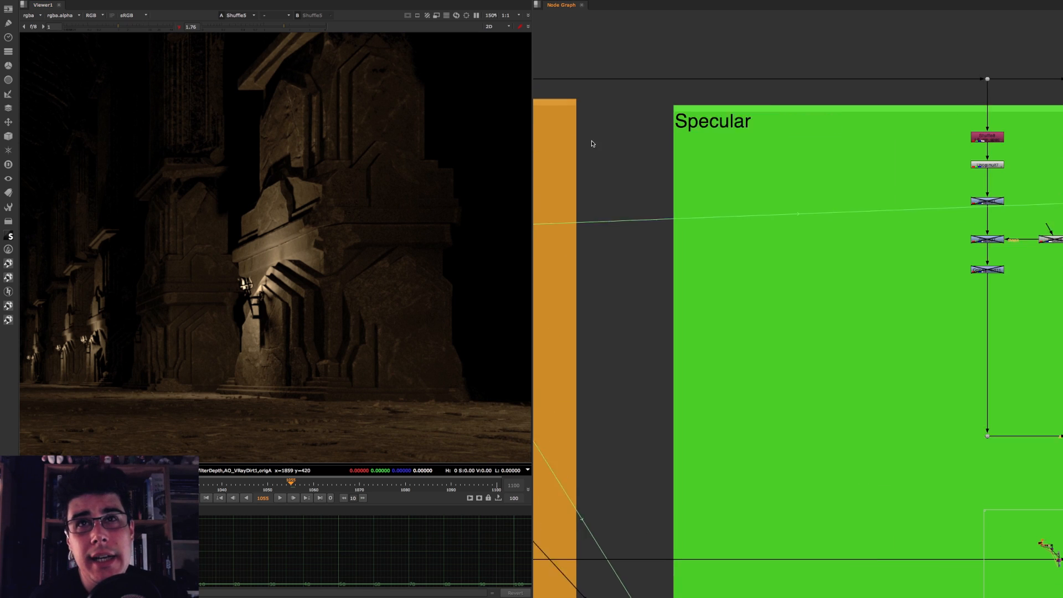
middle_drag(881, 142, 639, 127)
click(751, 121)
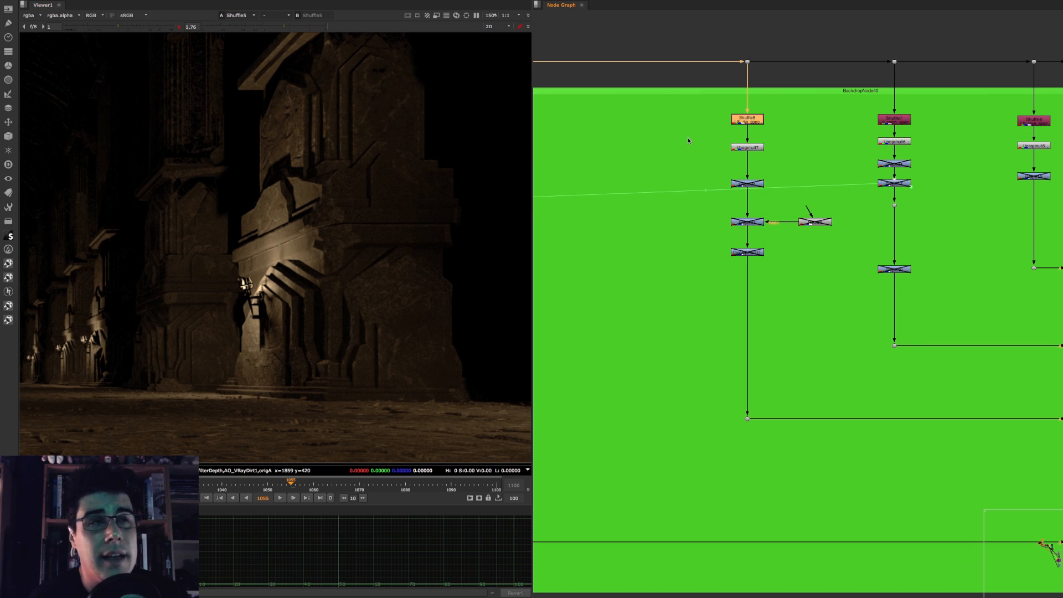
key(1)
click(729, 151)
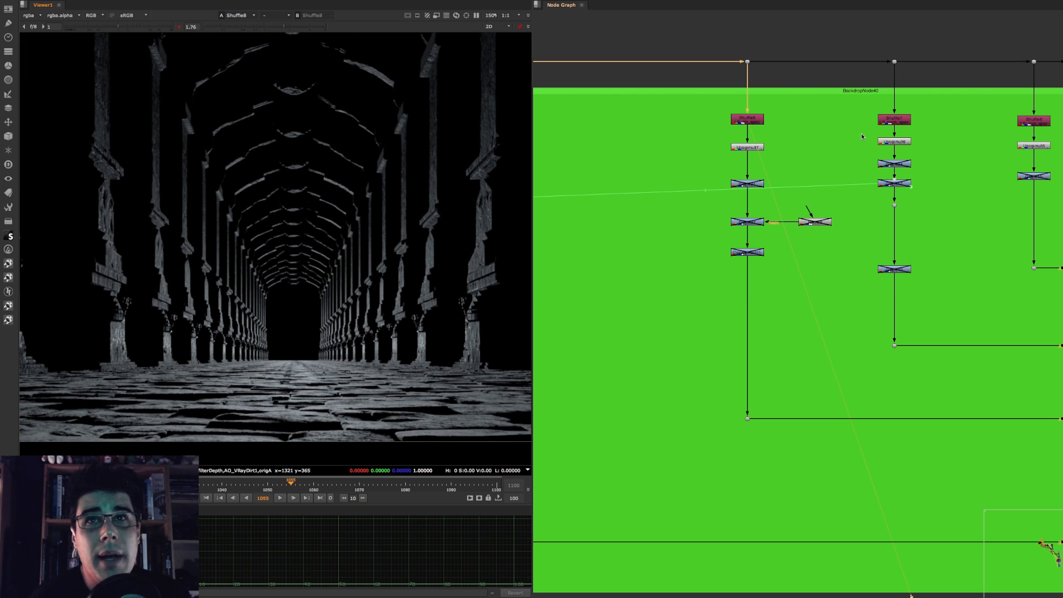
Step: View the second and third shuffled light passes in the Specular backdrop one after the other
click(894, 120)
key(1)
click(950, 144)
middle_drag(951, 119, 748, 115)
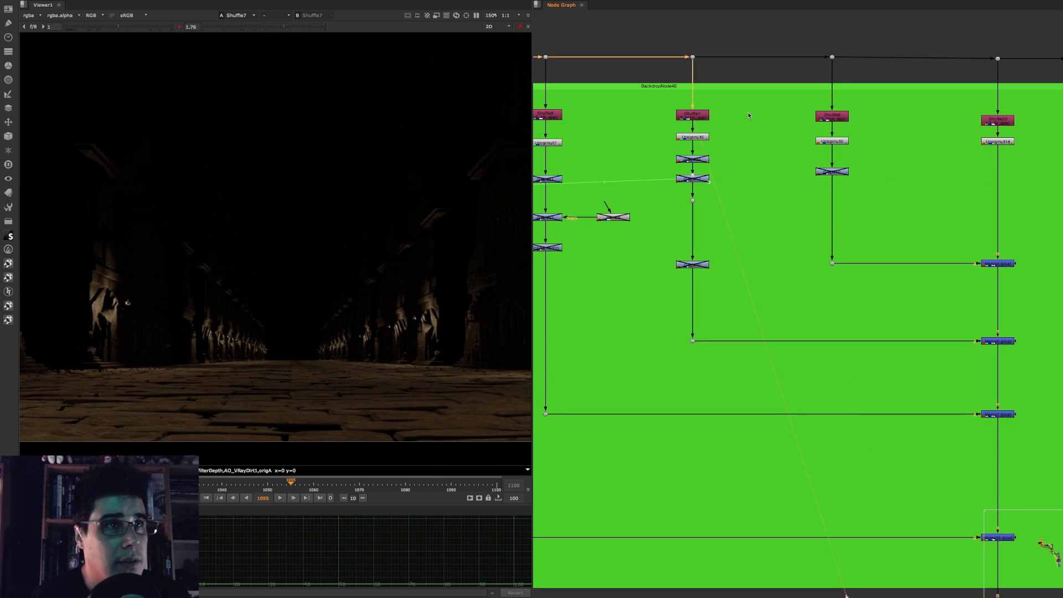
click(832, 116)
key(1)
click(898, 116)
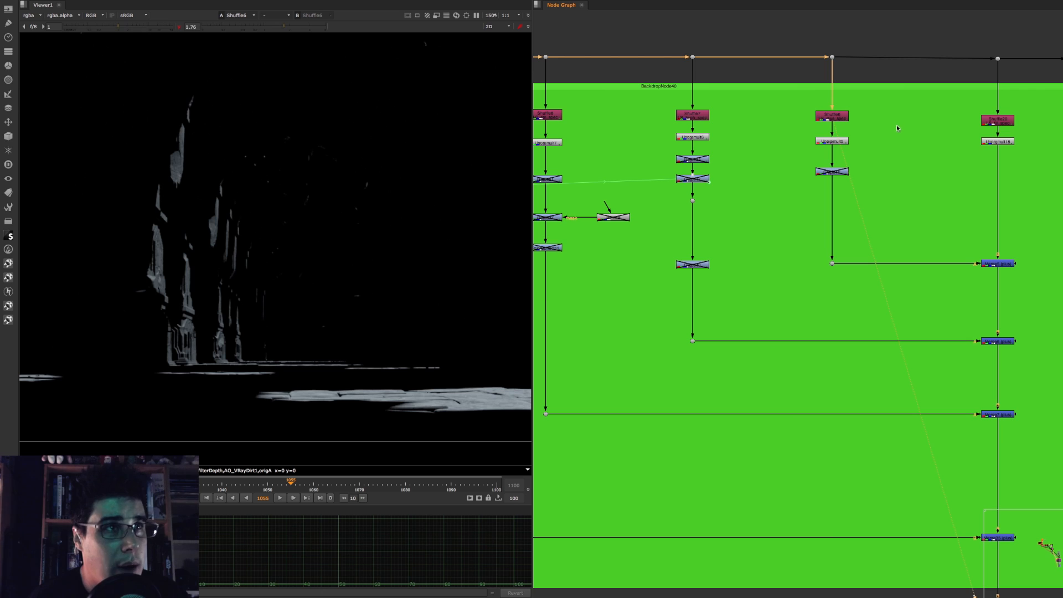
Step: View the Shuffle20 pass at the head of the last branch in the Specular backdrop
middle_drag(896, 124, 741, 127)
click(873, 117)
key(1)
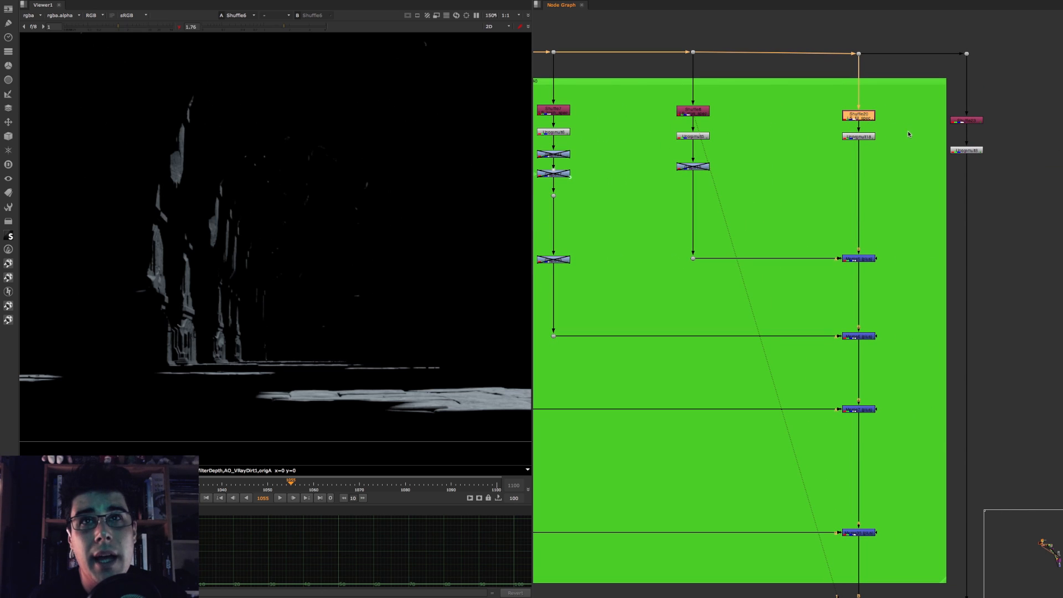
click(903, 133)
Step: Return to the Lighting backdrop and view the fill light branch at Shuffle14 and Unpremult12
scroll(970, 126, down, 3)
middle_drag(599, 161, 916, 164)
middle_drag(626, 164, 1032, 136)
scroll(840, 105, up, 5)
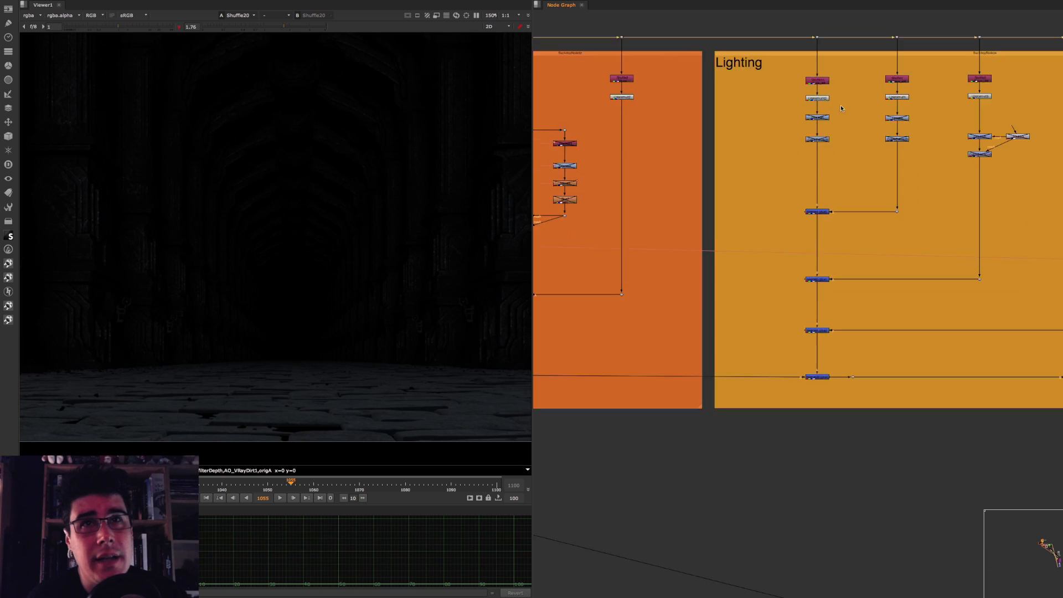
click(822, 80)
key(1)
click(619, 125)
Step: Inspect the carved column base up close in the unpremultiplied fill light pass
scroll(306, 241, down, 3)
middle_drag(306, 242, 432, 260)
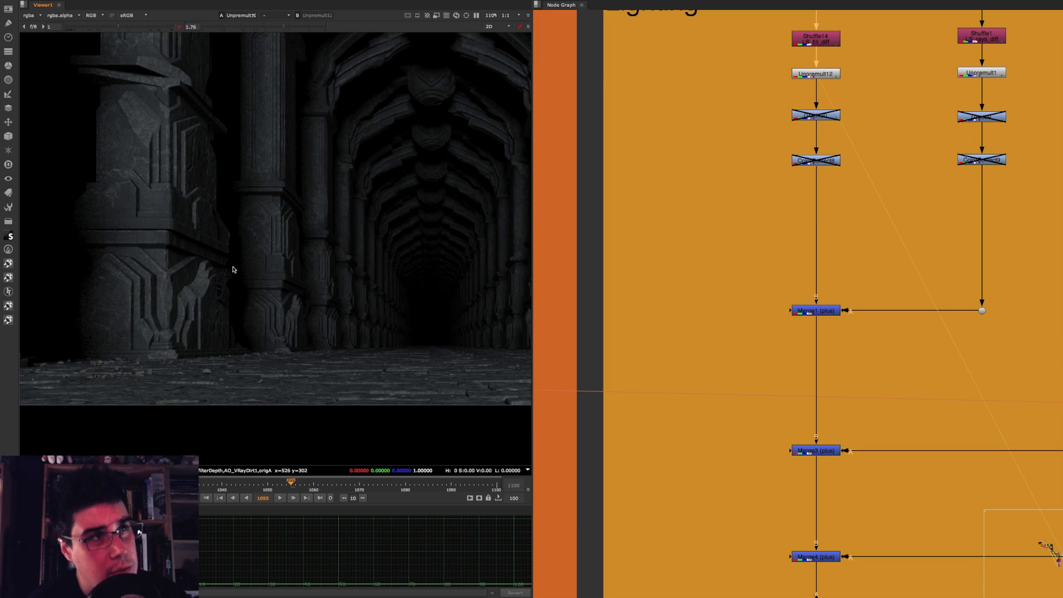
scroll(233, 270, up, 6)
scroll(233, 286, down, 2)
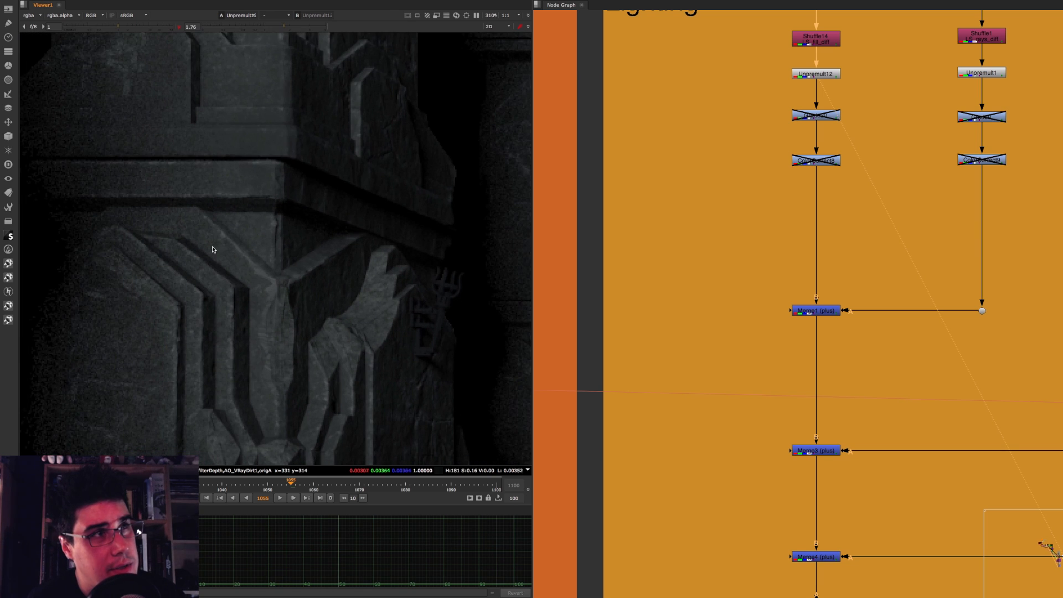
scroll(252, 292, down, 6)
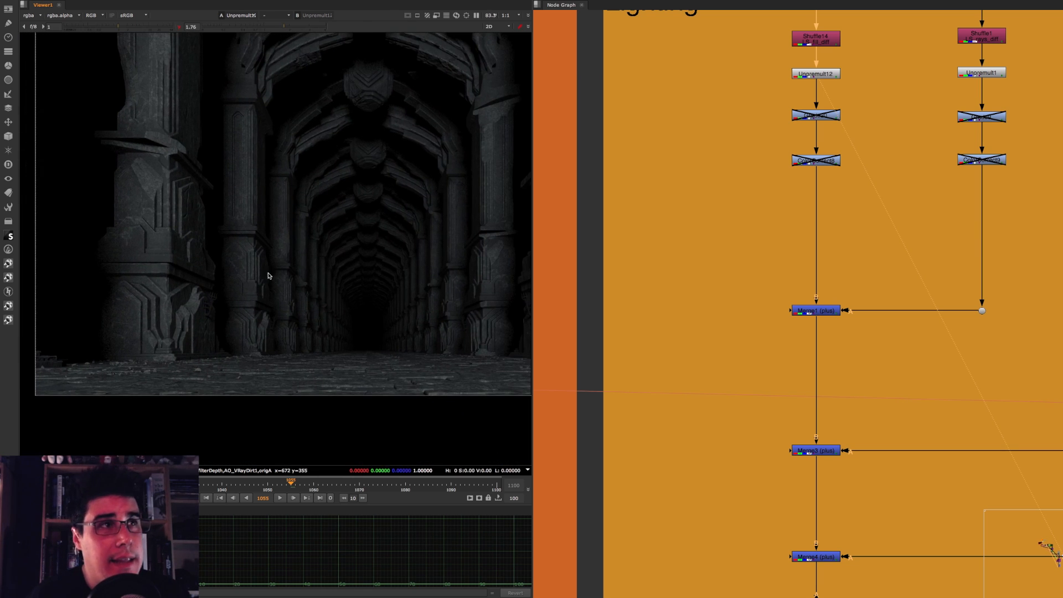
Step: Trace the fill light branch through its plus merges and select Shuffle14 at its head
middle_drag(824, 234, 736, 183)
scroll(737, 184, down, 3)
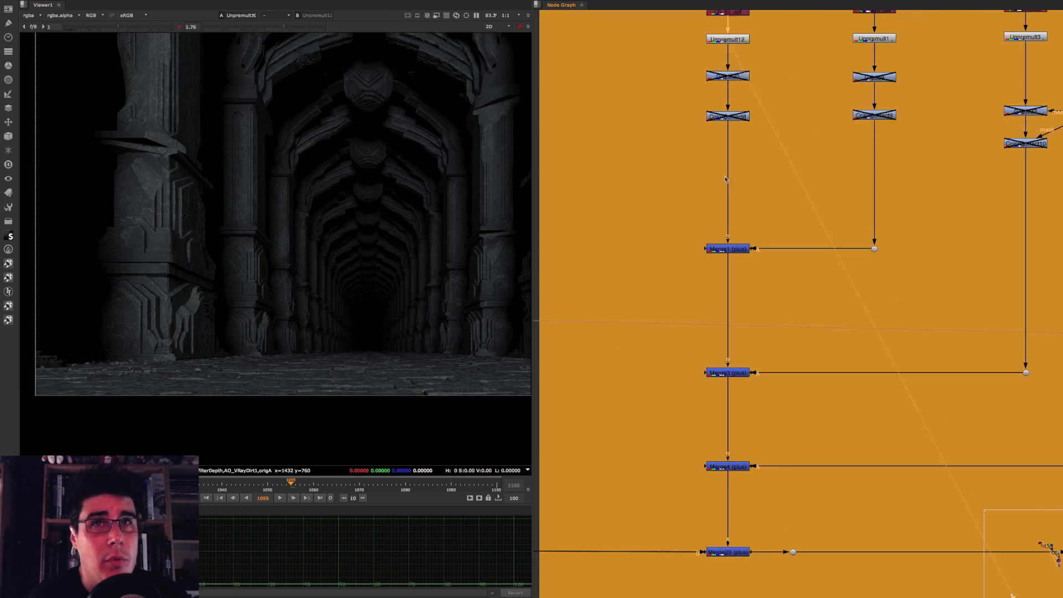
middle_drag(756, 81, 722, 169)
scroll(705, 142, up, 2)
click(703, 134)
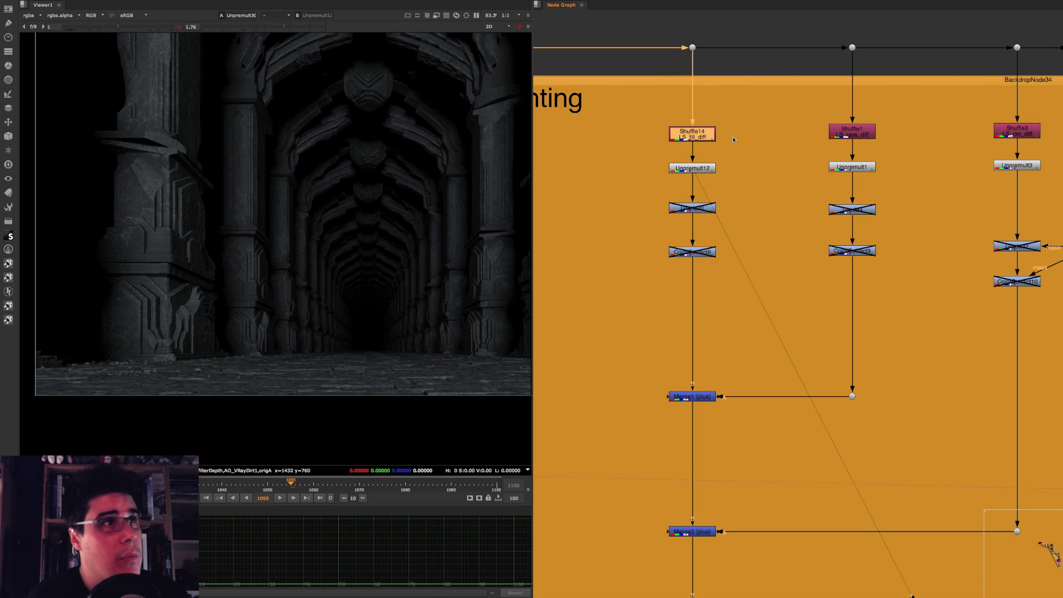
Step: View the fill light pass at Shuffle14 and the rays pass at Shuffle1, then their sum at Merge1
key(1)
click(732, 139)
click(853, 132)
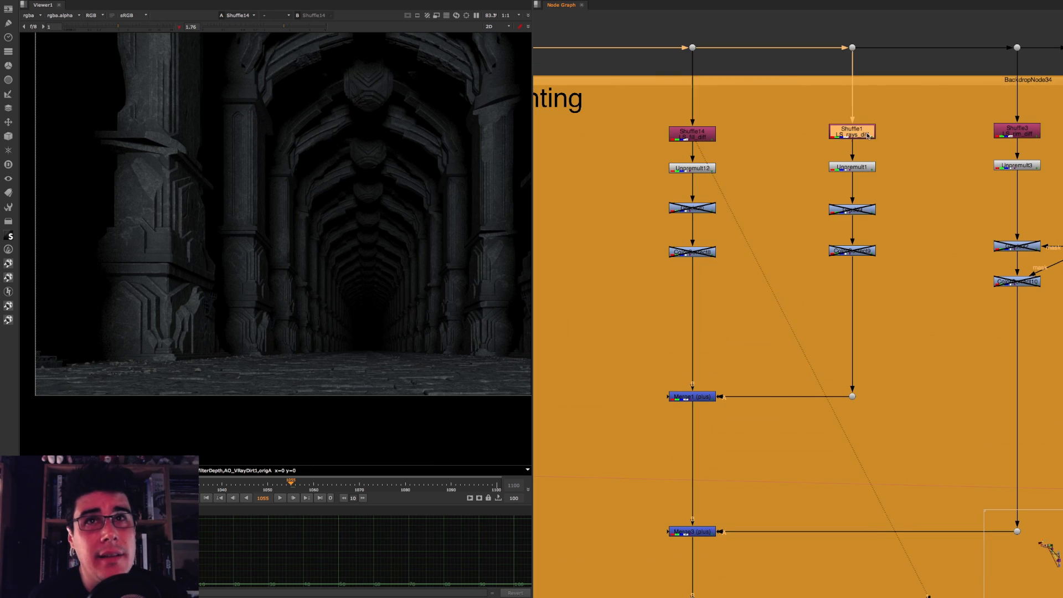
key(1)
click(864, 155)
click(688, 391)
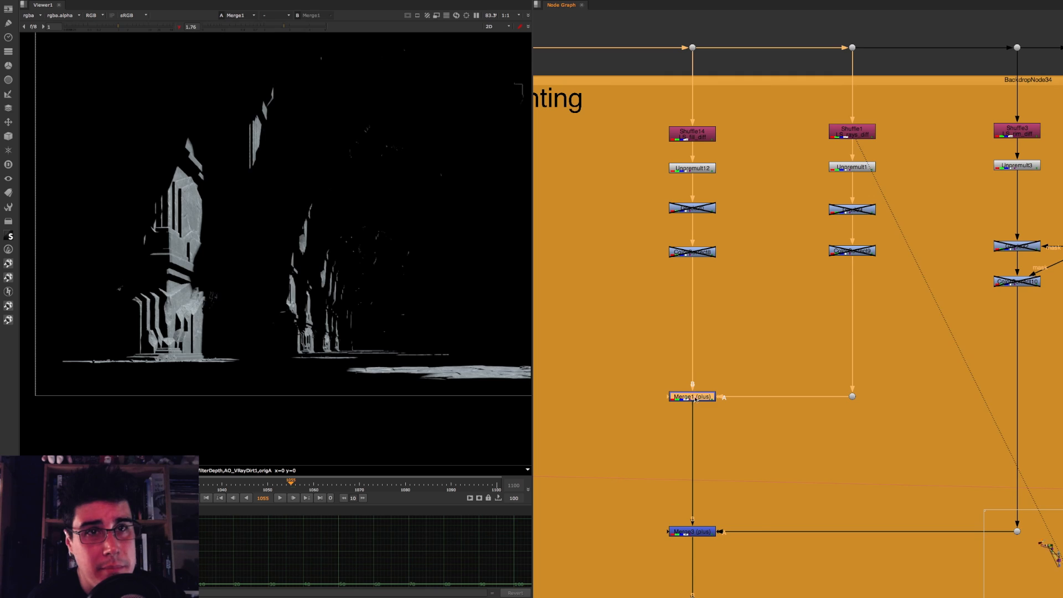
key(1)
click(727, 349)
middle_drag(728, 349, 721, 299)
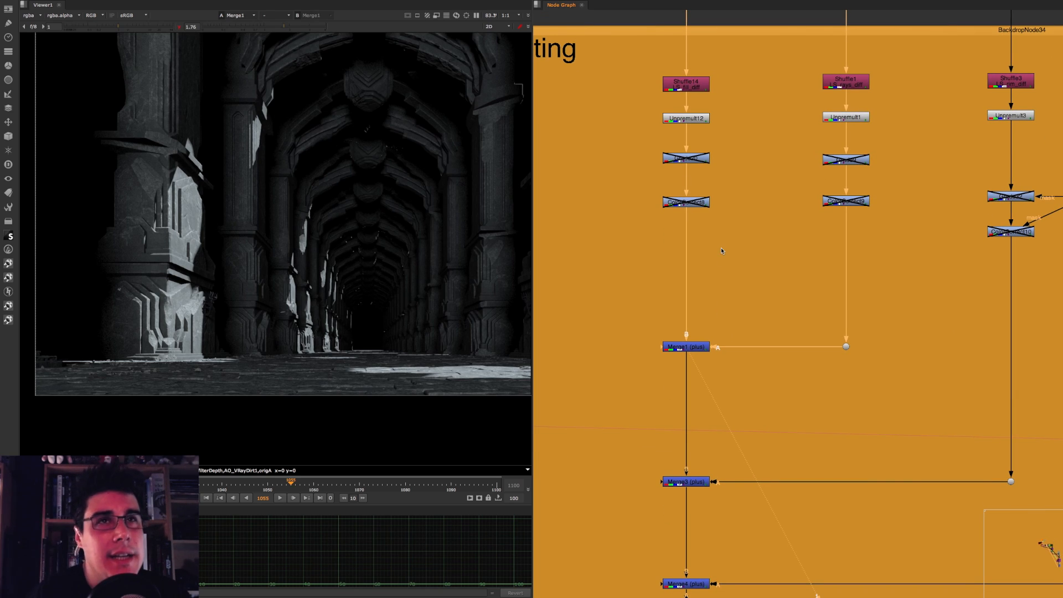
Step: In the GI backdrop, compare the Shuffle12 and Shuffle2 passes with their multiplied result at Merge2
click(687, 85)
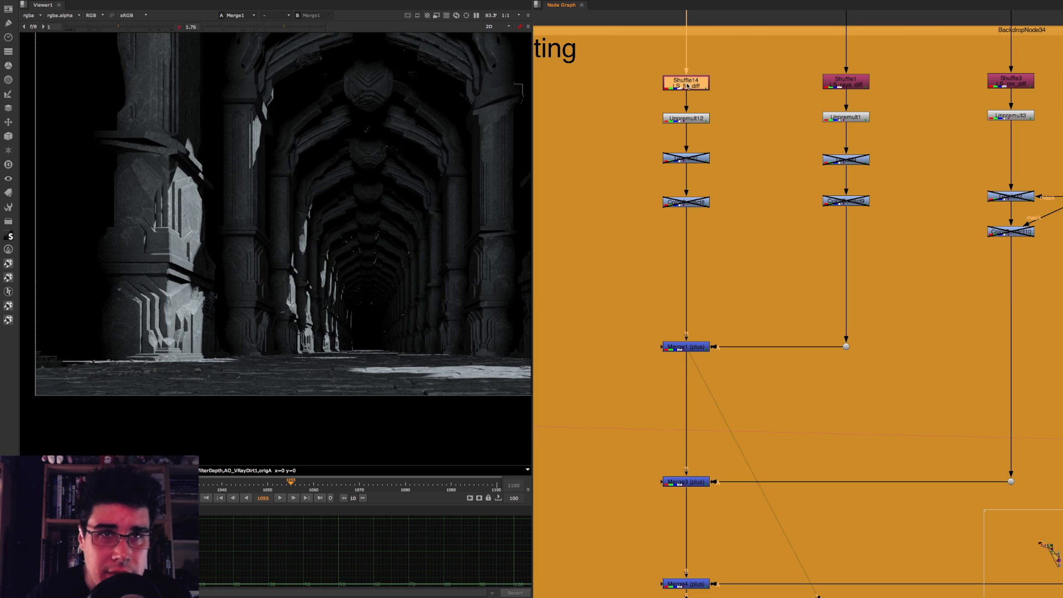
scroll(653, 117, down, 3)
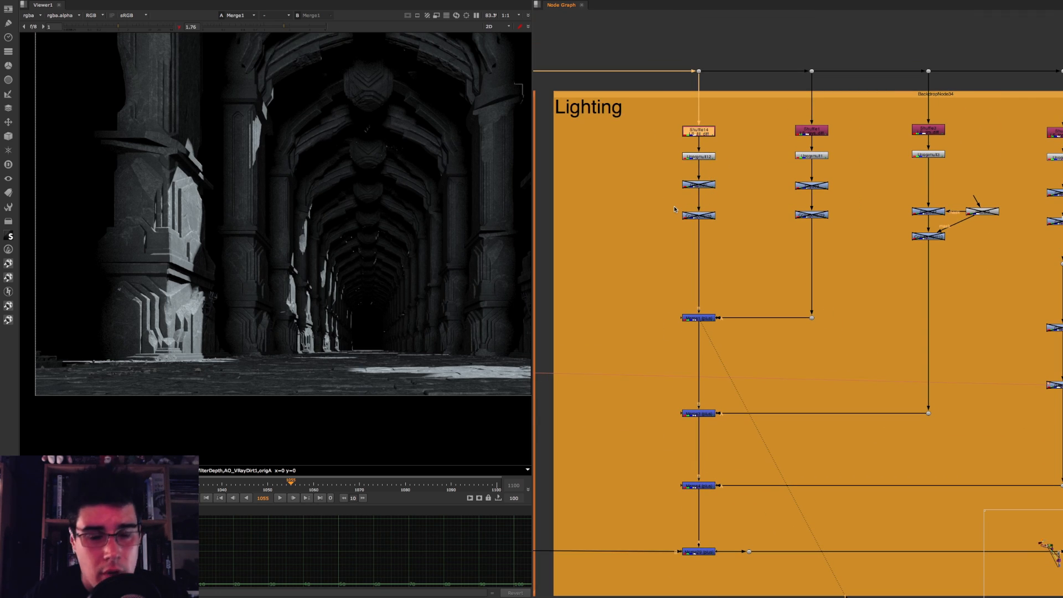
middle_drag(735, 218, 1062, 211)
scroll(791, 214, up, 3)
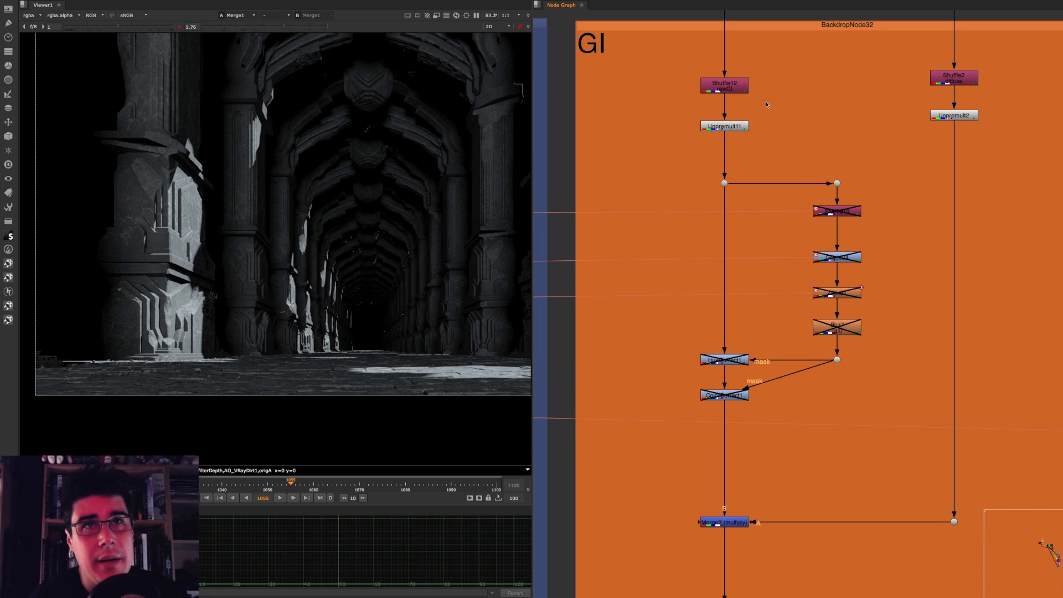
middle_drag(713, 86, 649, 71)
click(650, 72)
key(1)
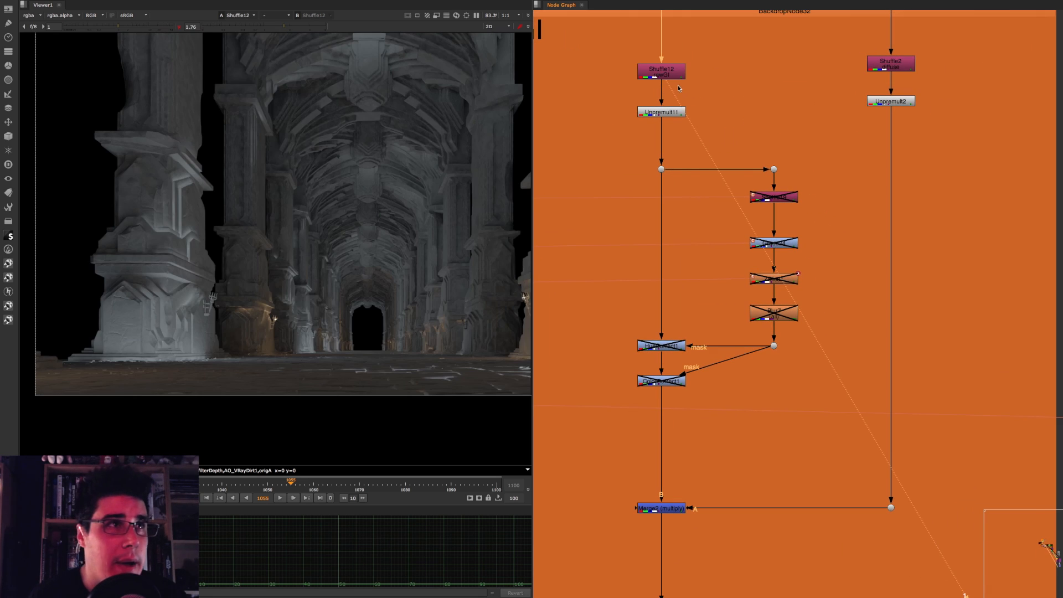
click(898, 65)
key(1)
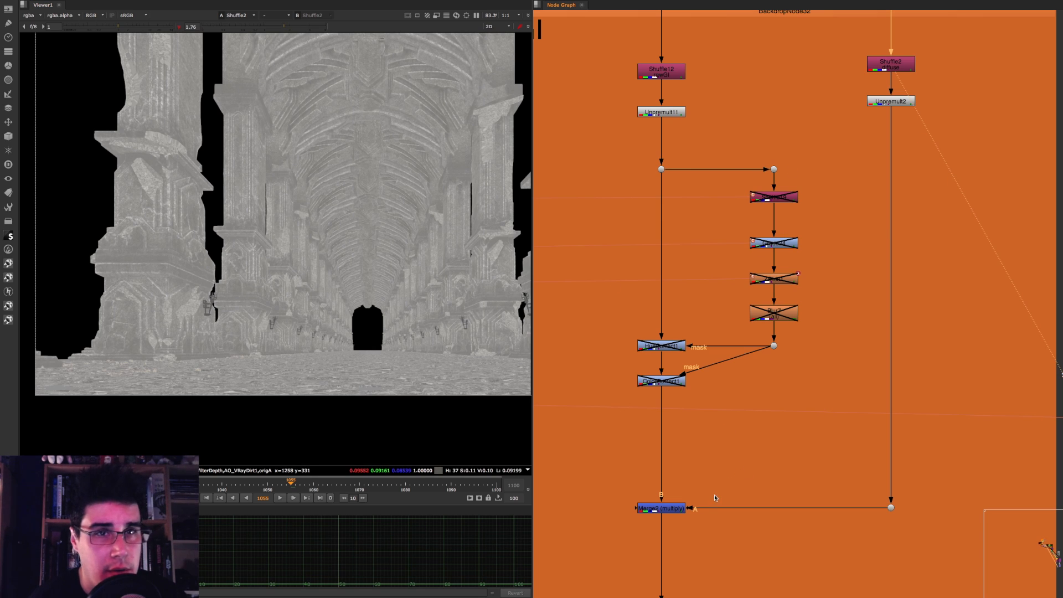
click(671, 509)
key(1)
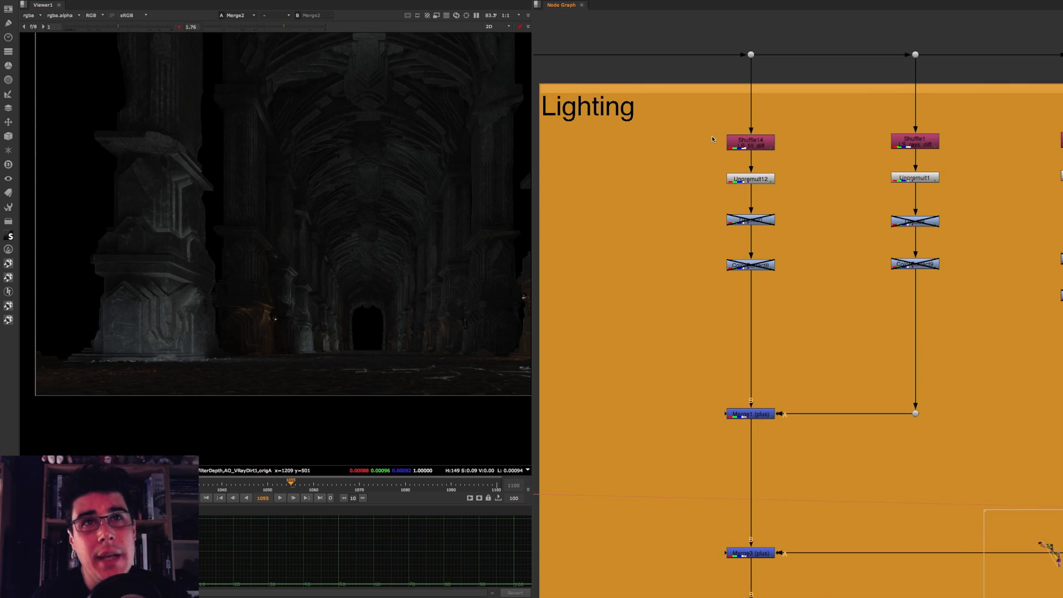
Step: Return to the Lighting backdrop and inspect the carved columns up close in the Shuffle14 fill light pass
click(764, 146)
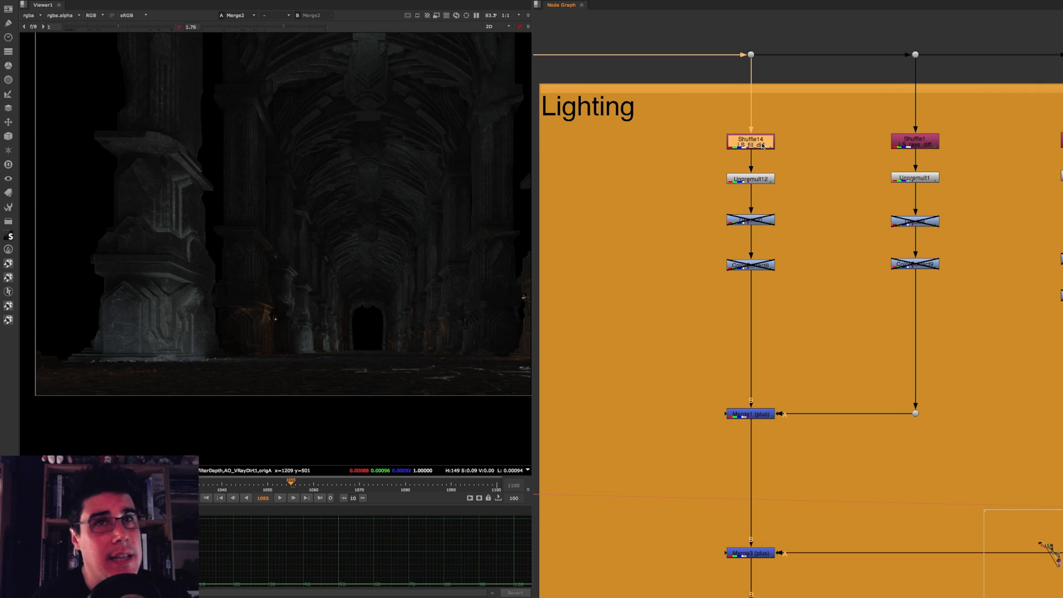
key(1)
scroll(140, 255, up, 8)
scroll(157, 209, down, 3)
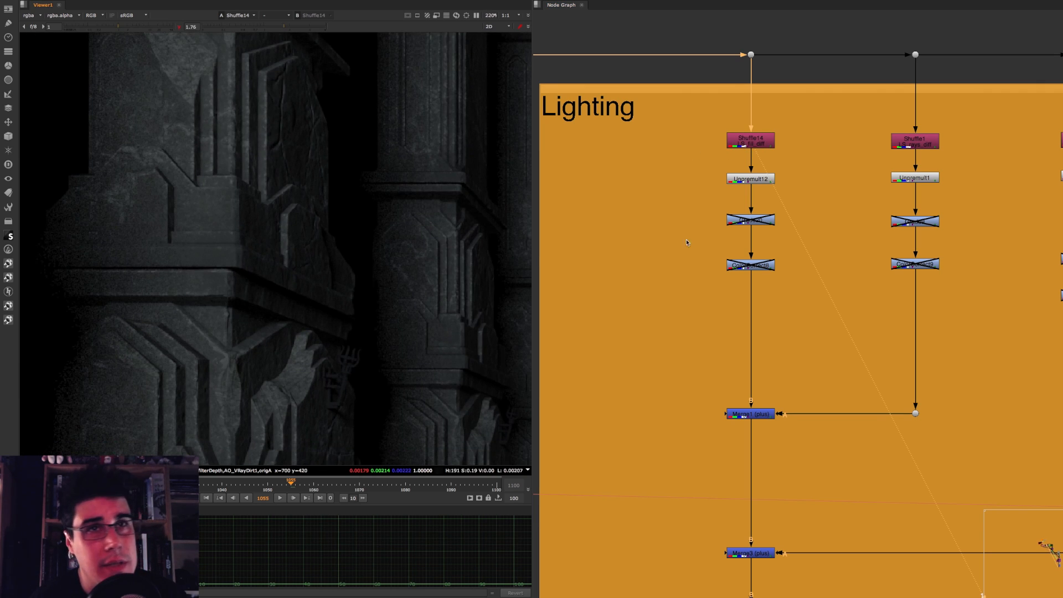
Step: View the rays light pass at Shuffle1 and inspect the lit column up close
click(931, 142)
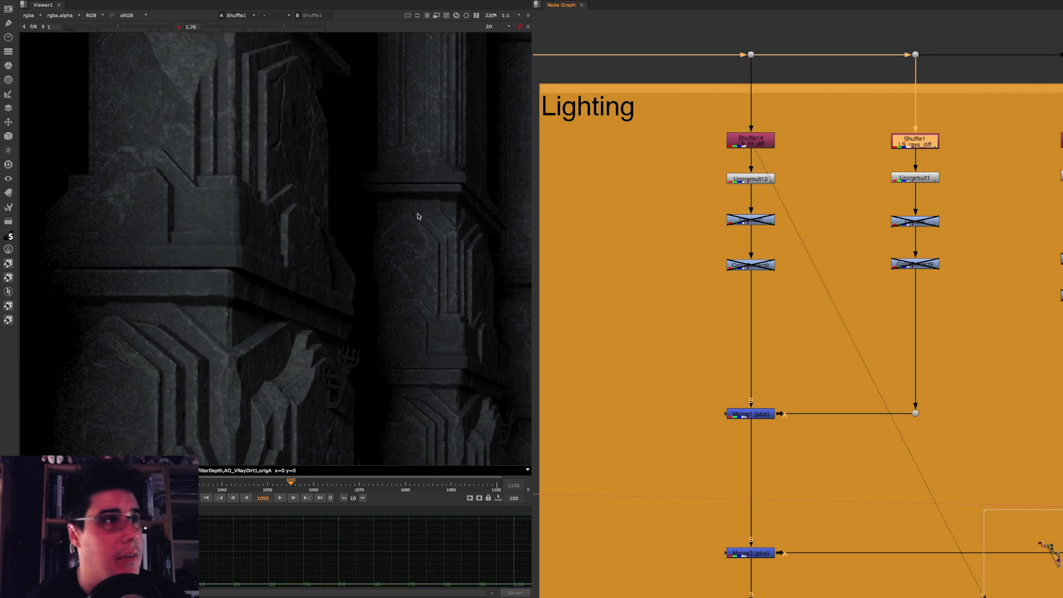
key(1)
scroll(295, 192, up, 2)
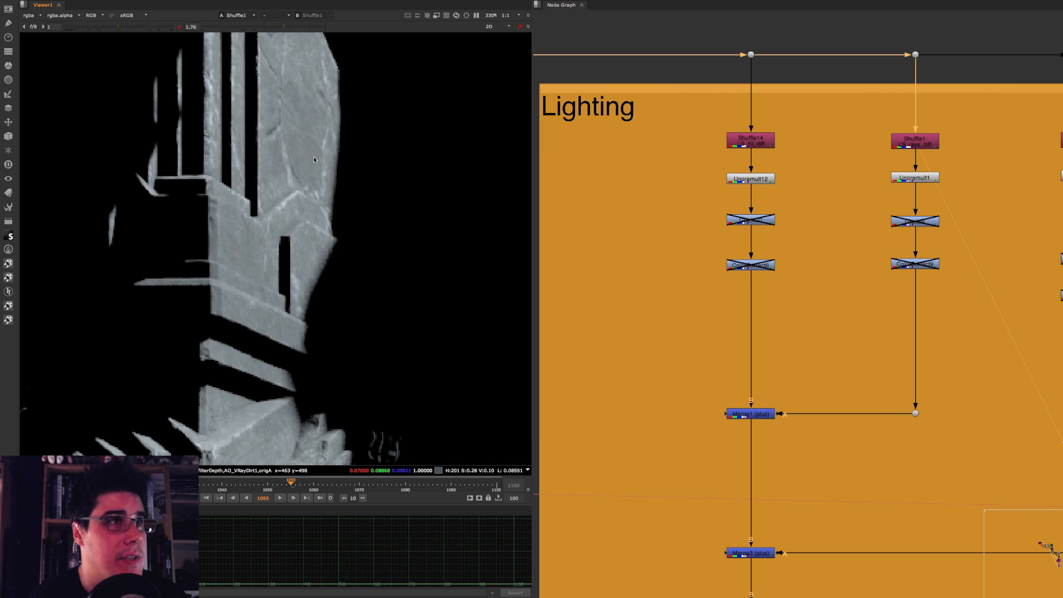
scroll(314, 160, down, 3)
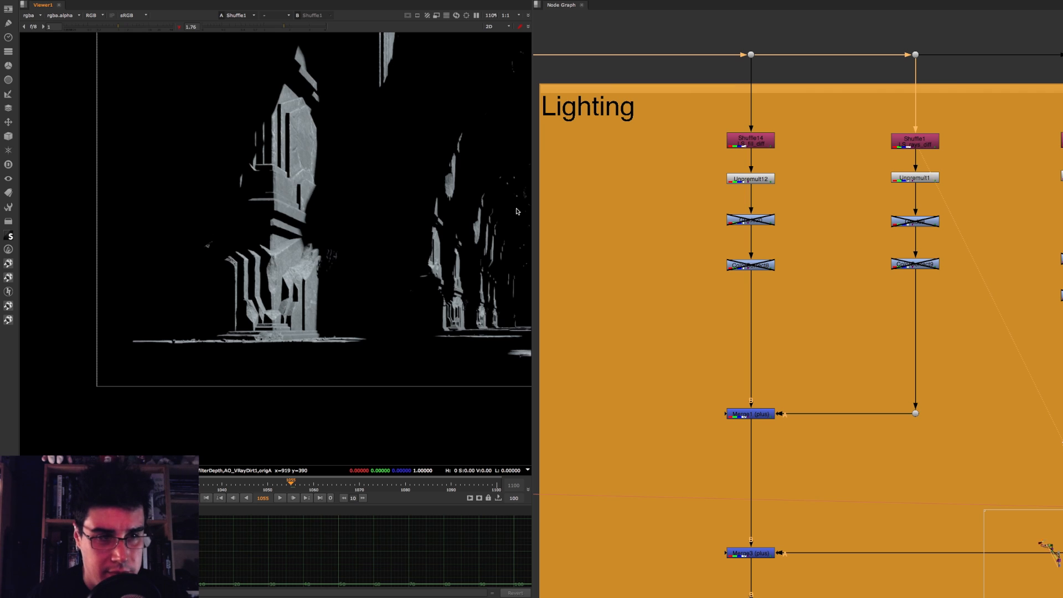
Step: Look over the Lighting backdrop's branches and view the whole frame at Merge1
scroll(815, 233, down, 8)
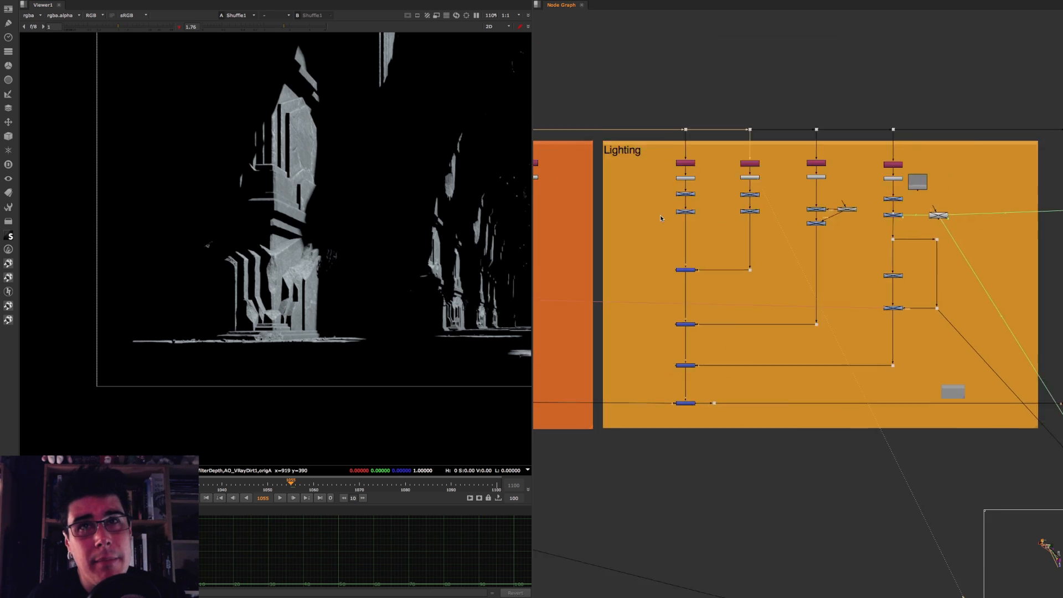
scroll(767, 180, up, 5)
scroll(768, 174, down, 4)
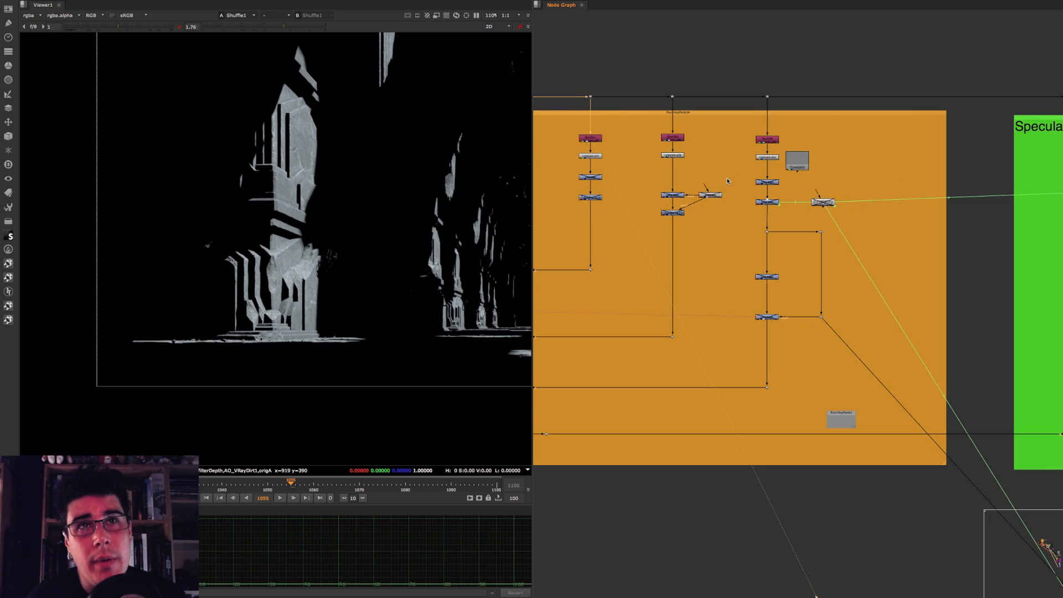
middle_drag(728, 183, 937, 159)
scroll(699, 232, up, 5)
click(759, 264)
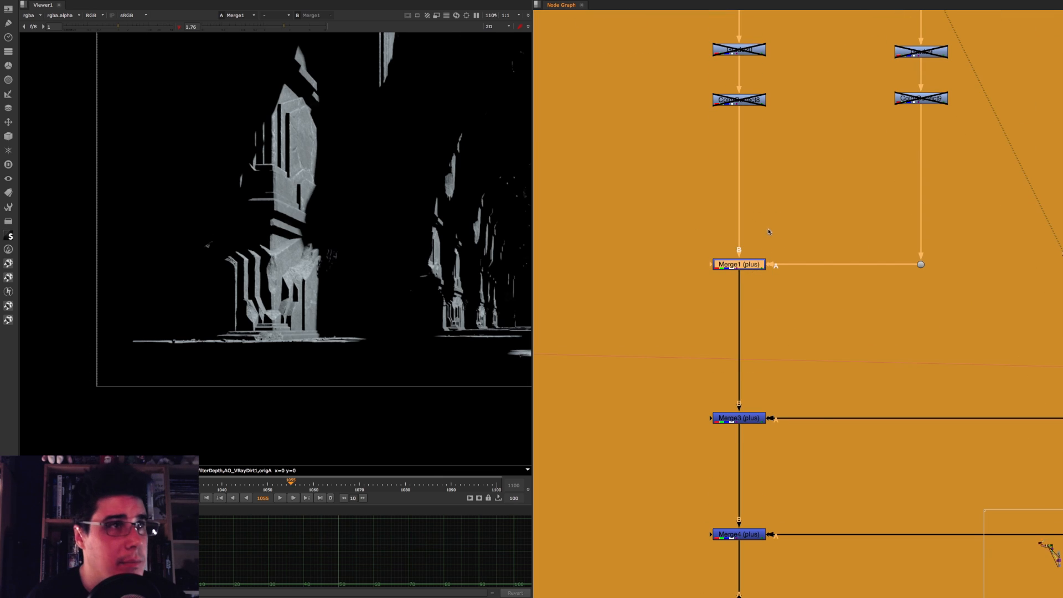
key(1)
click(778, 191)
middle_drag(780, 187, 728, 247)
scroll(368, 207, down, 3)
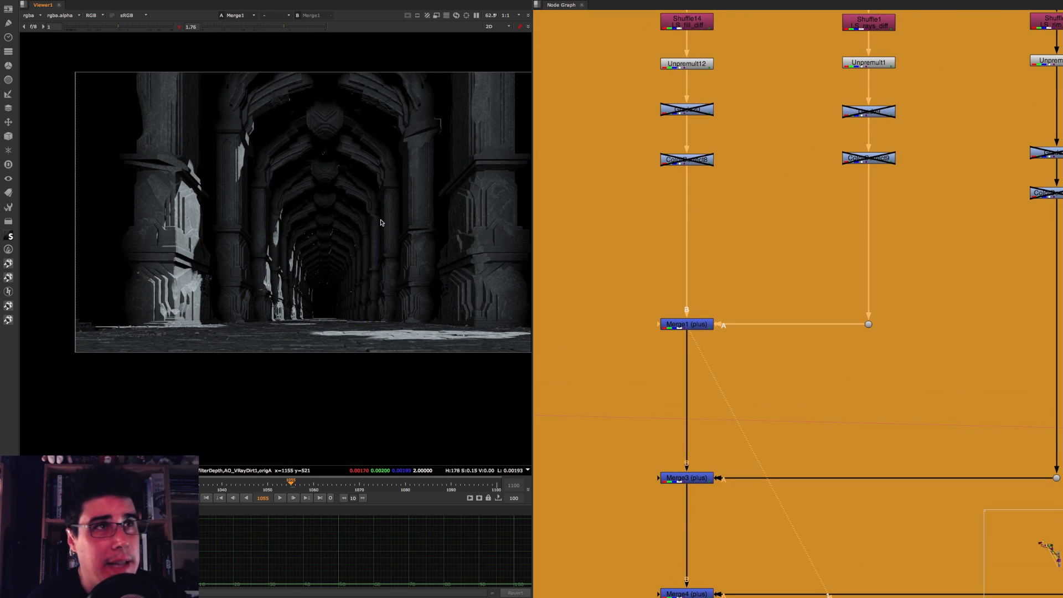
Step: Go back through the LS_fill_diff and LS_rays_diff shuffles to compare them with the Merge1 output
middle_drag(751, 104, 753, 170)
click(689, 87)
key(1)
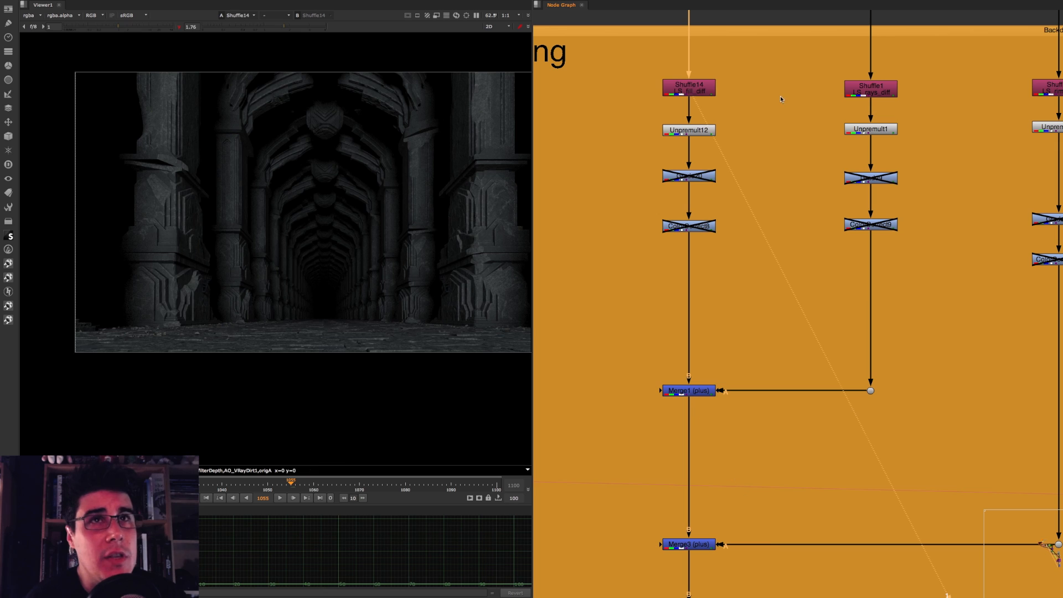
click(890, 94)
key(1)
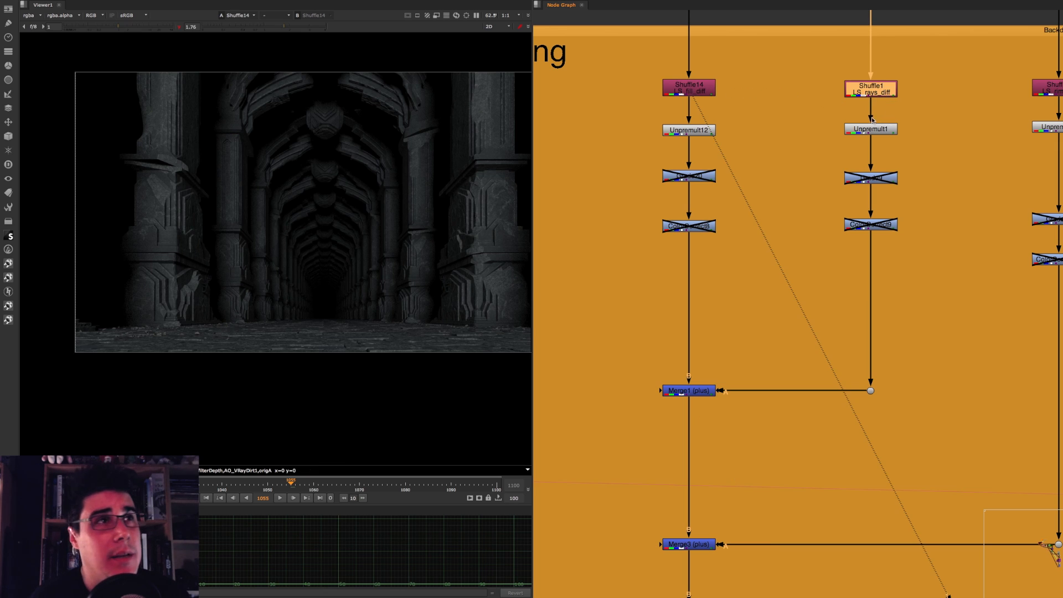
click(770, 174)
click(684, 392)
key(1)
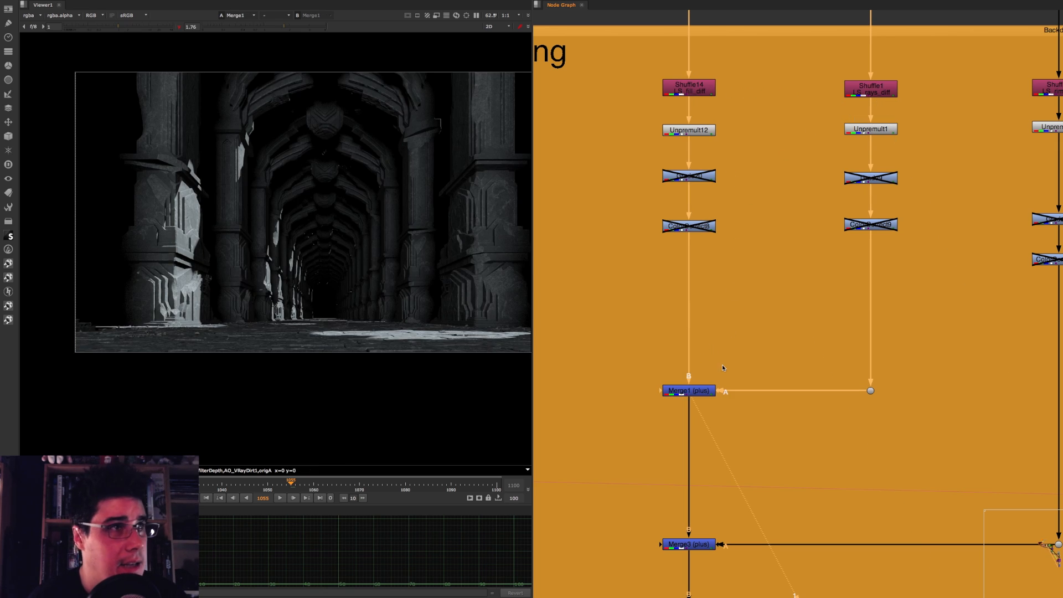
Step: View the accumulated lighting down the main branch at Merge3, Merge4 and Merge29
middle_drag(736, 361, 752, 206)
scroll(766, 260, down, 2)
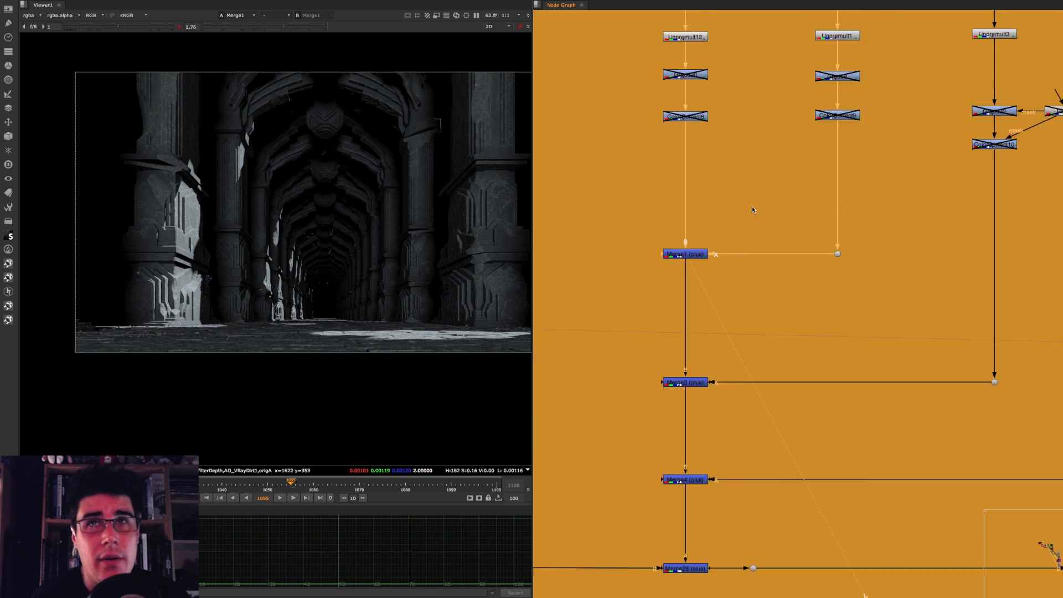
scroll(891, 108, down, 1)
middle_drag(892, 108, 835, 161)
click(939, 70)
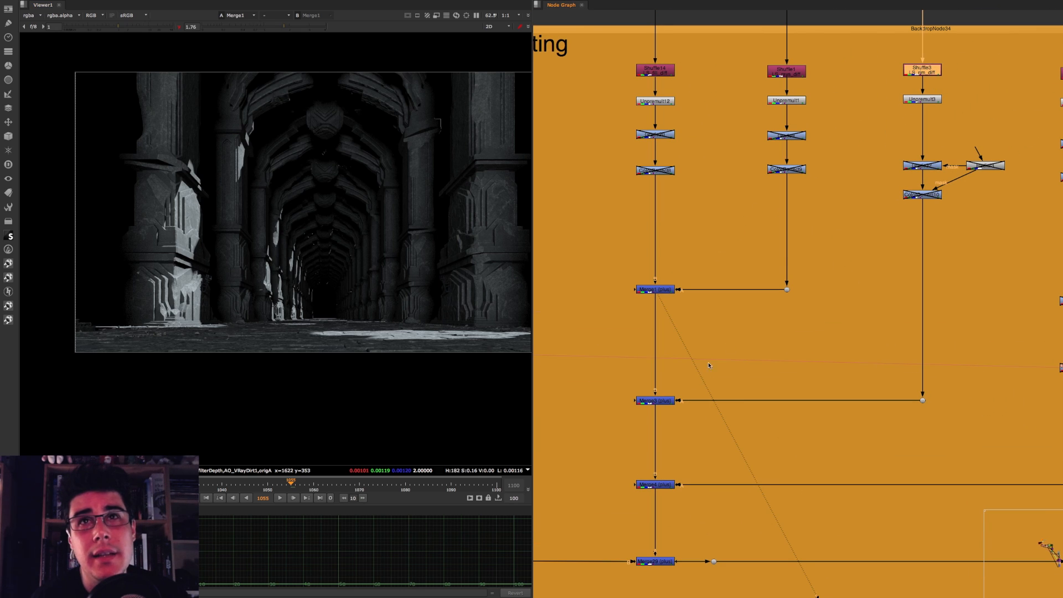
click(651, 401)
key(1)
click(673, 485)
key(1)
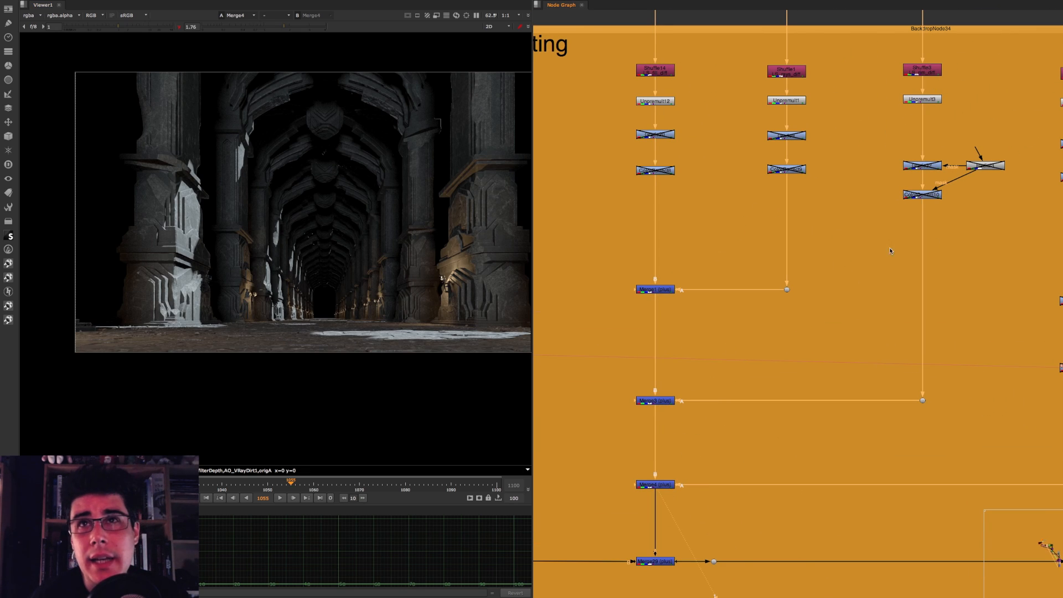
middle_drag(917, 241, 895, 188)
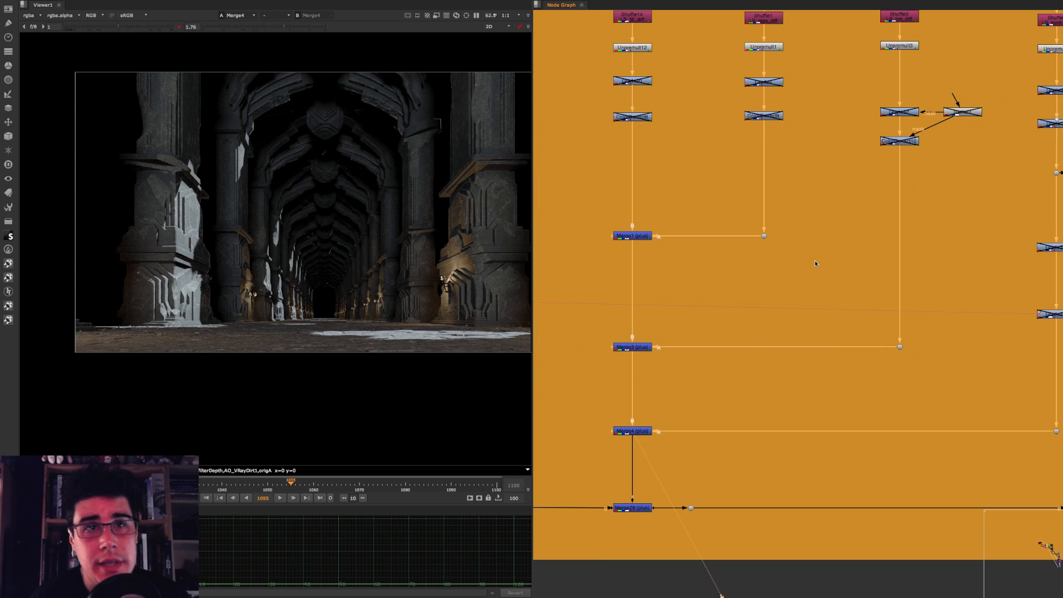
click(643, 507)
key(1)
Step: Compare the GI backdrop's multiply output at Merge2 with the combined GI and lighting at Merge29
middle_drag(628, 228, 959, 224)
middle_drag(536, 187, 815, 203)
scroll(814, 202, down, 2)
middle_drag(838, 94, 674, 119)
drag(580, 99, 632, 147)
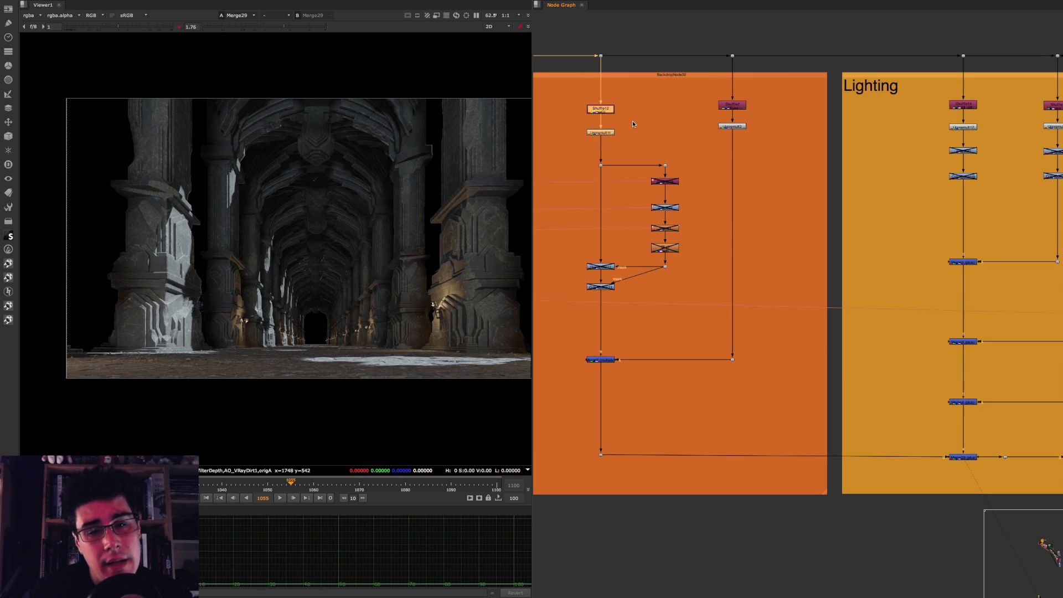
click(601, 360)
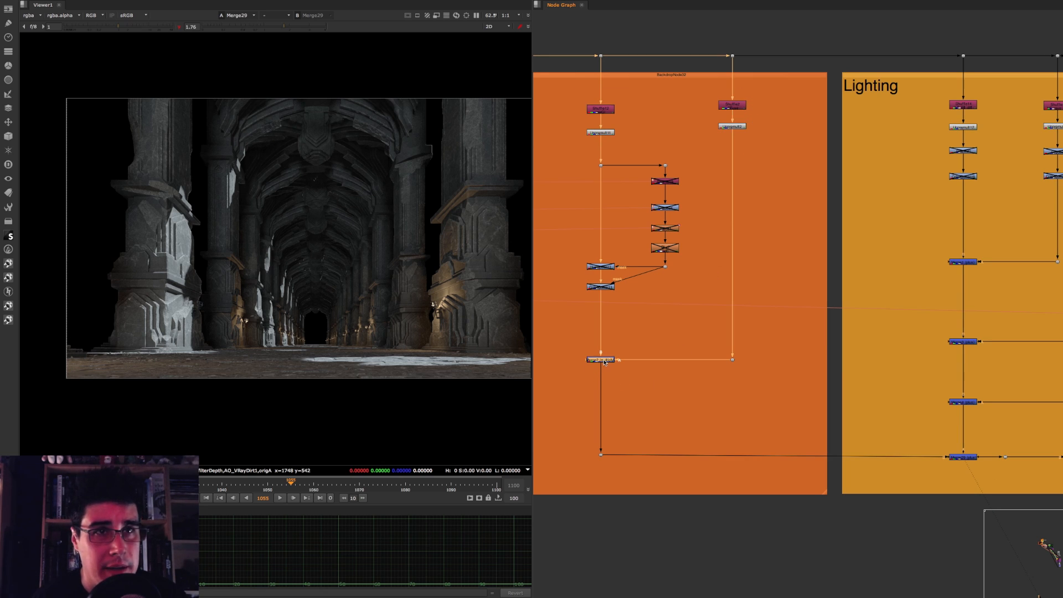
key(1)
middle_drag(911, 387, 755, 355)
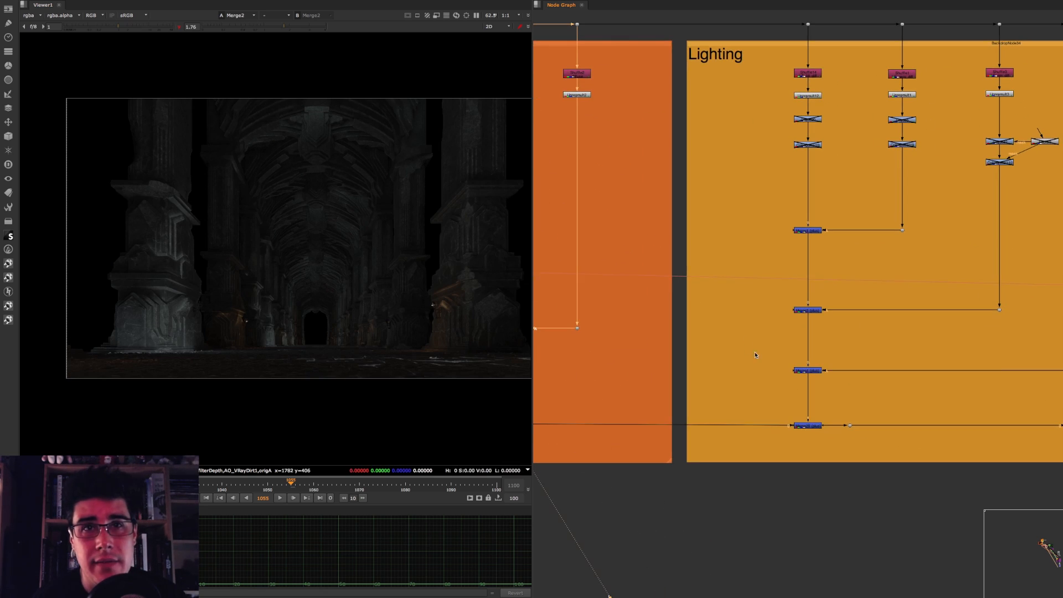
click(808, 426)
key(1)
middle_drag(801, 232, 747, 223)
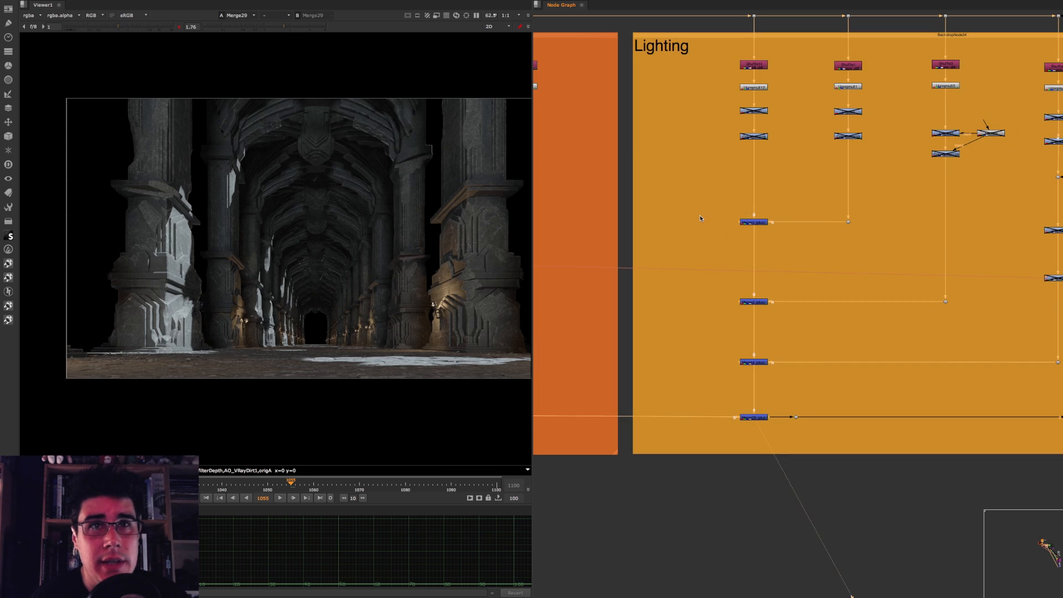
Step: Select the three plus merges that add up the light passes in the Lighting backdrop
drag(697, 206, 786, 395)
key(d)
key(d)
key(d)
key(d)
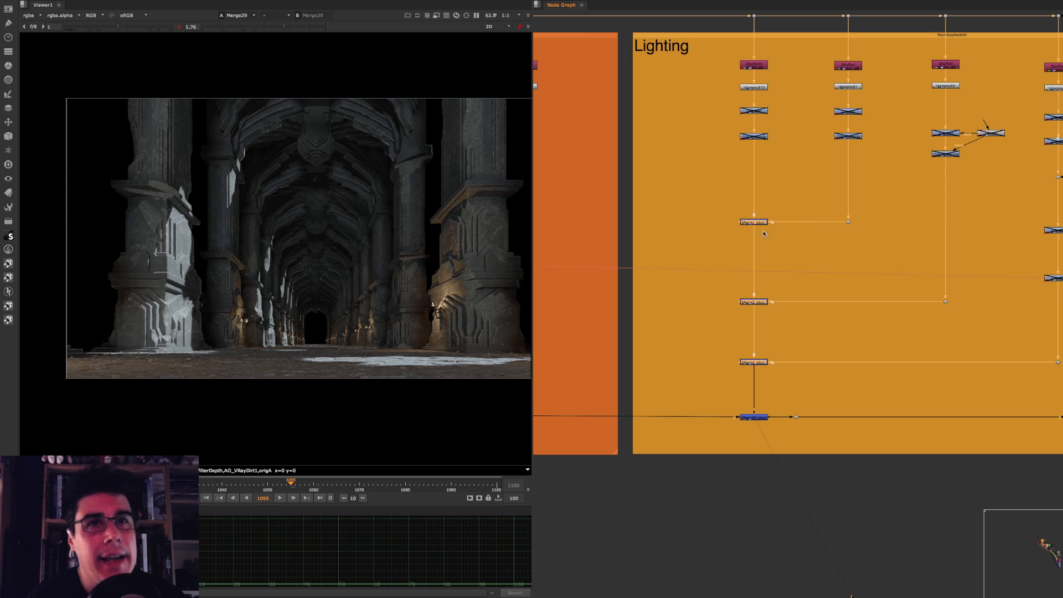
Step: Move across to the Specular backdrop and view Shuffle20 at the head of its last branch
middle_drag(782, 269, 579, 263)
middle_drag(802, 175, 689, 156)
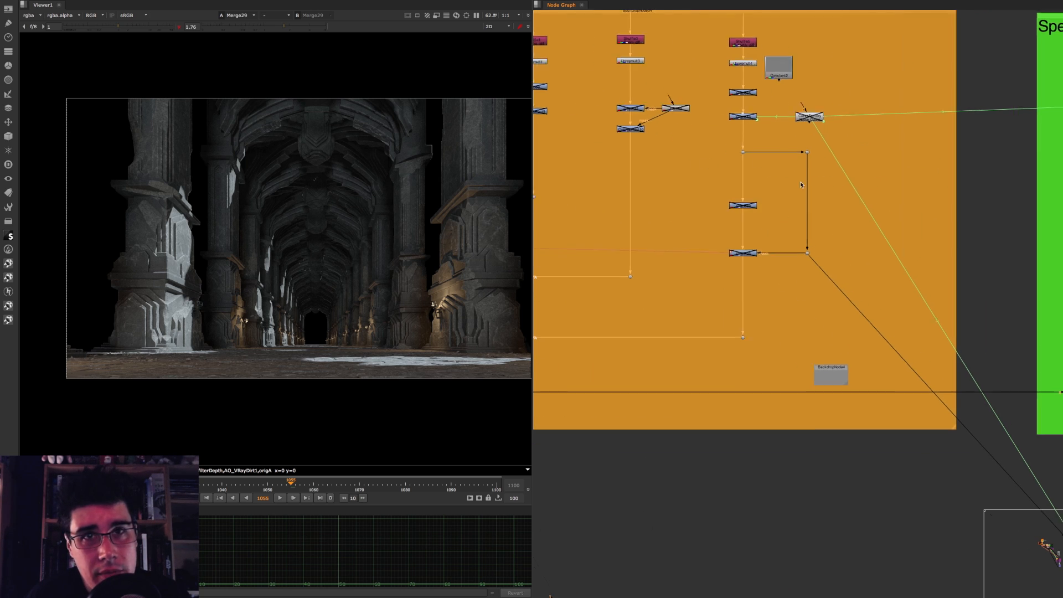
middle_drag(1061, 161, 602, 187)
middle_drag(576, 81, 603, 100)
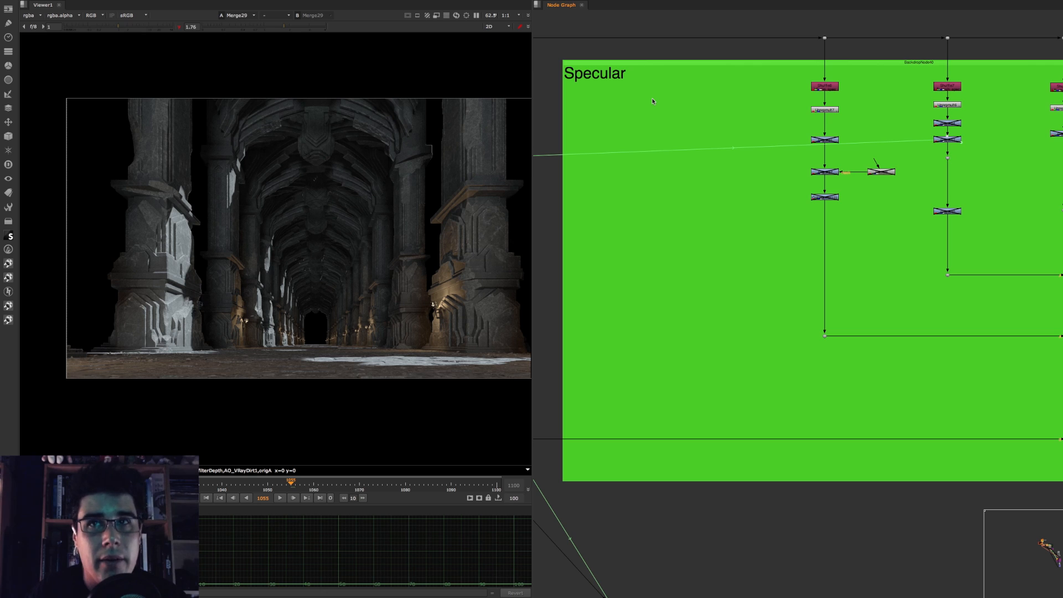
middle_drag(766, 287, 472, 288)
middle_drag(821, 189, 749, 184)
click(846, 88)
key(1)
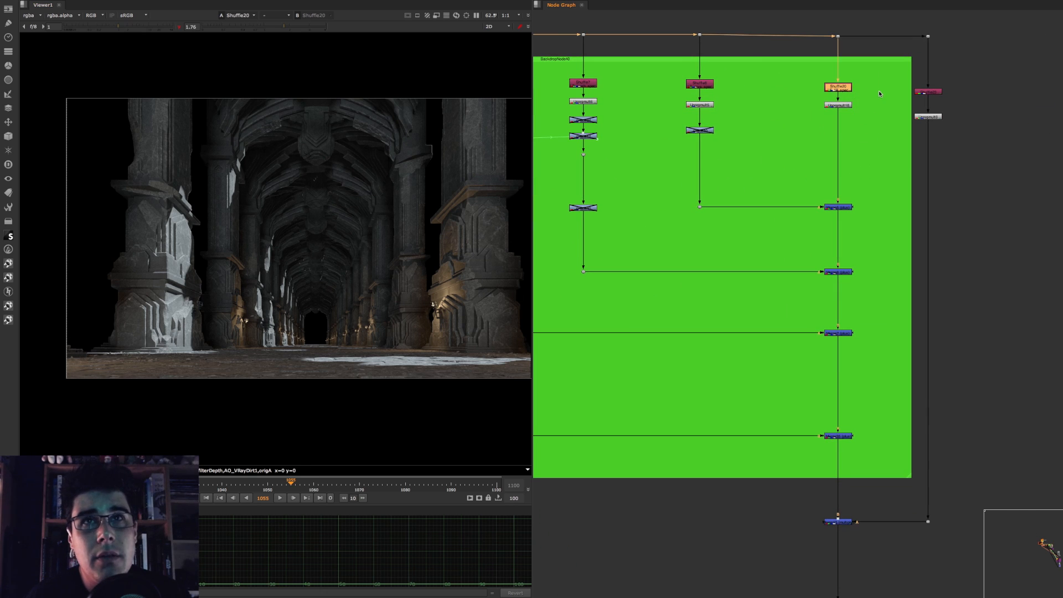
Step: View the first two combined specular passes at Merge5
scroll(853, 96, up, 3)
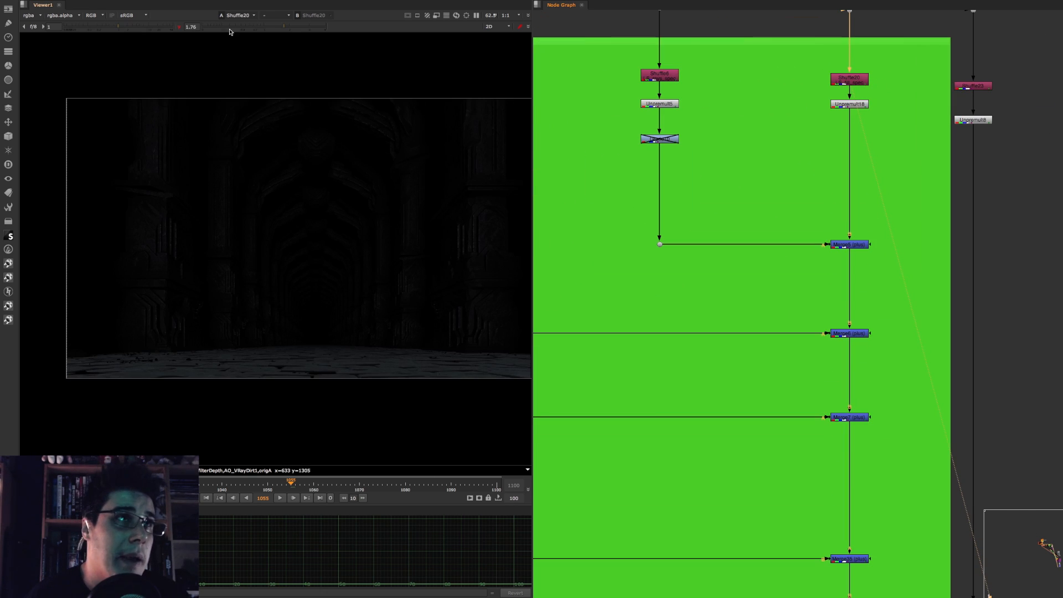
click(846, 246)
key(1)
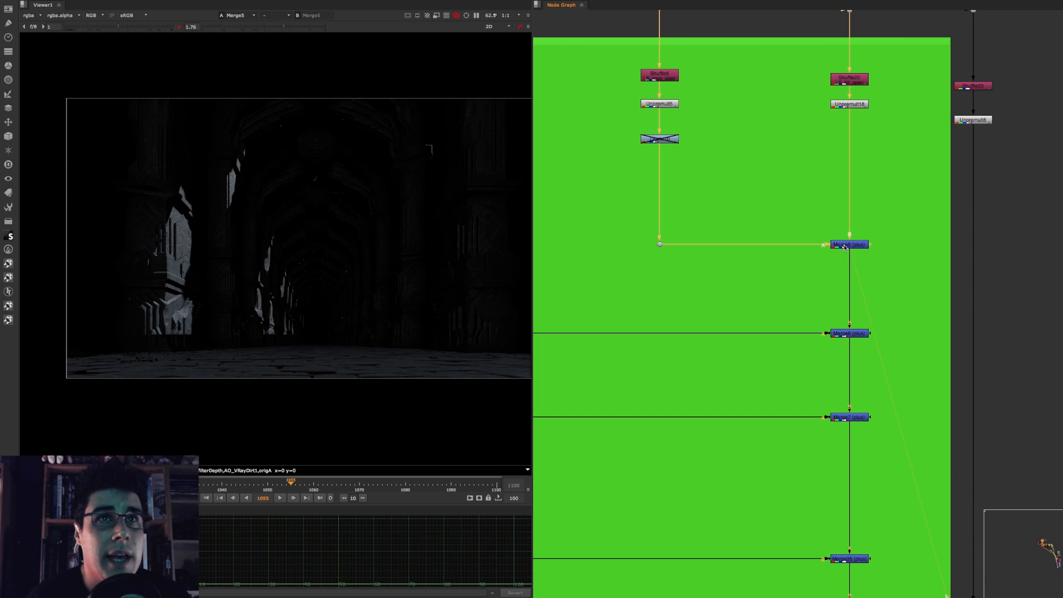
Step: View the next two plus merges down the Specular branch, ending at Merge7
middle_drag(745, 242, 828, 203)
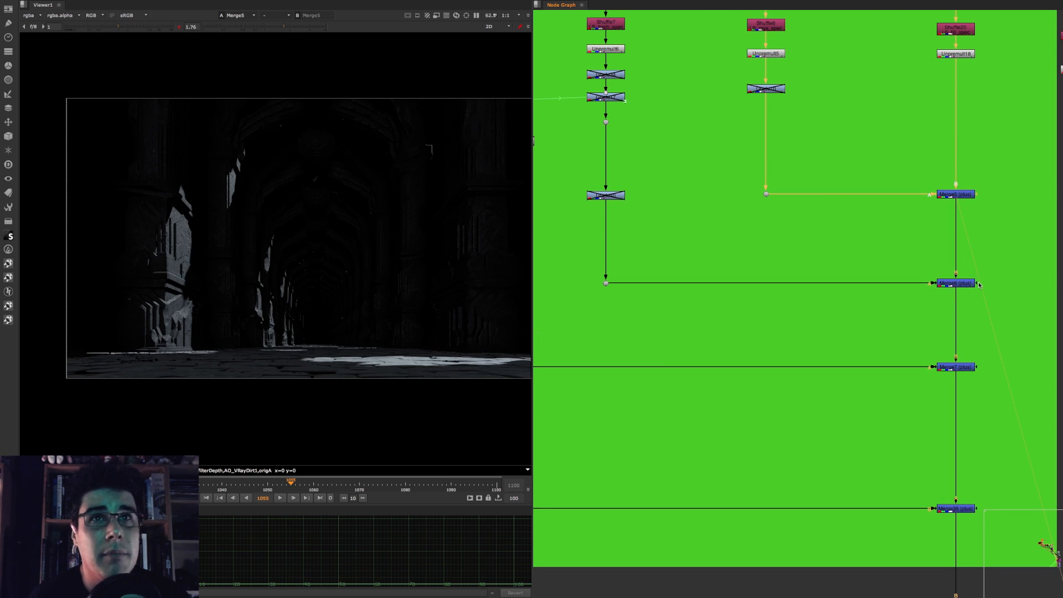
click(962, 285)
key(1)
middle_drag(808, 263, 798, 238)
click(993, 363)
key(1)
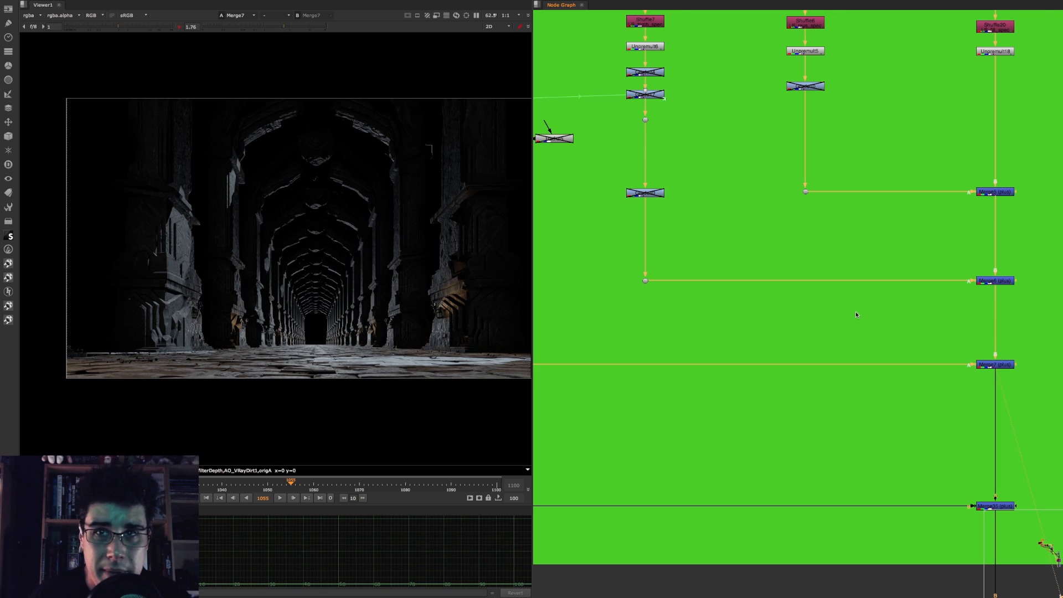
Step: View Merge35 at the end of the Specular backdrop, where the specular passes join the GI and lighting
middle_drag(856, 312, 697, 166)
click(886, 358)
key(1)
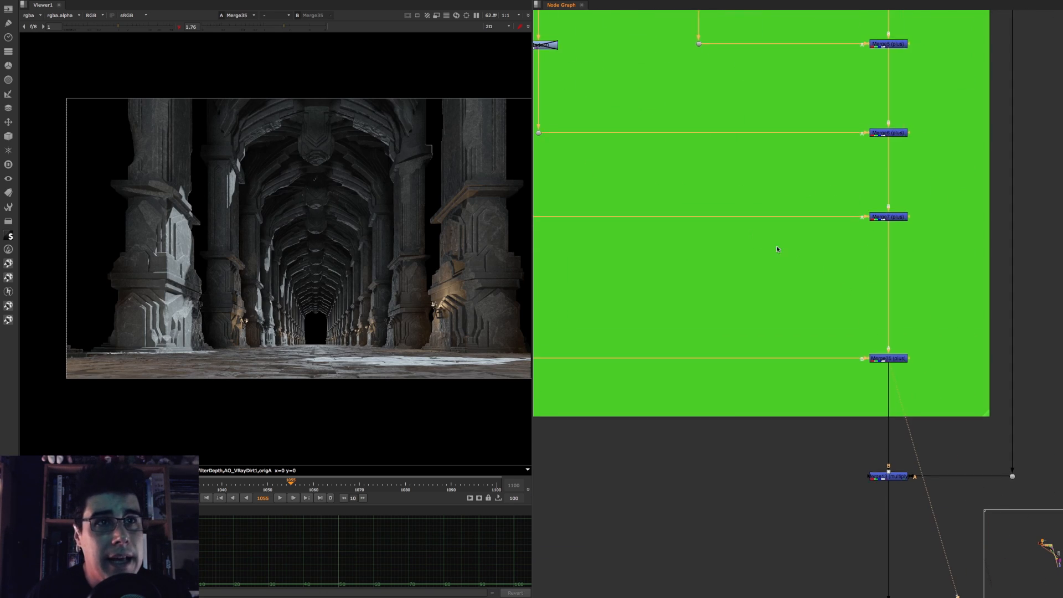
middle_drag(776, 245, 960, 173)
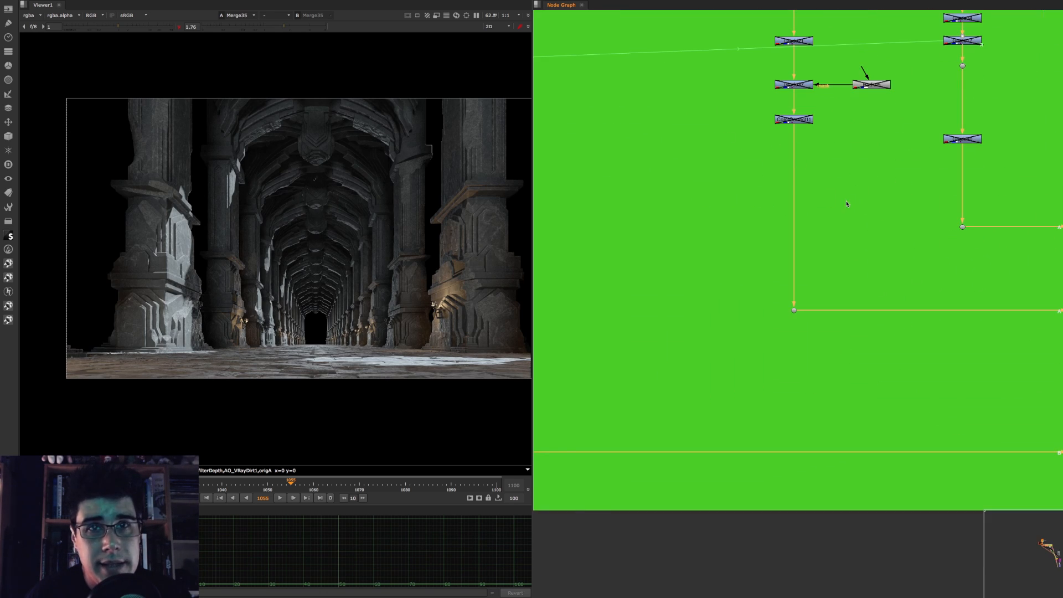
scroll(847, 205, down, 5)
middle_drag(873, 240, 574, 175)
scroll(813, 258, up, 5)
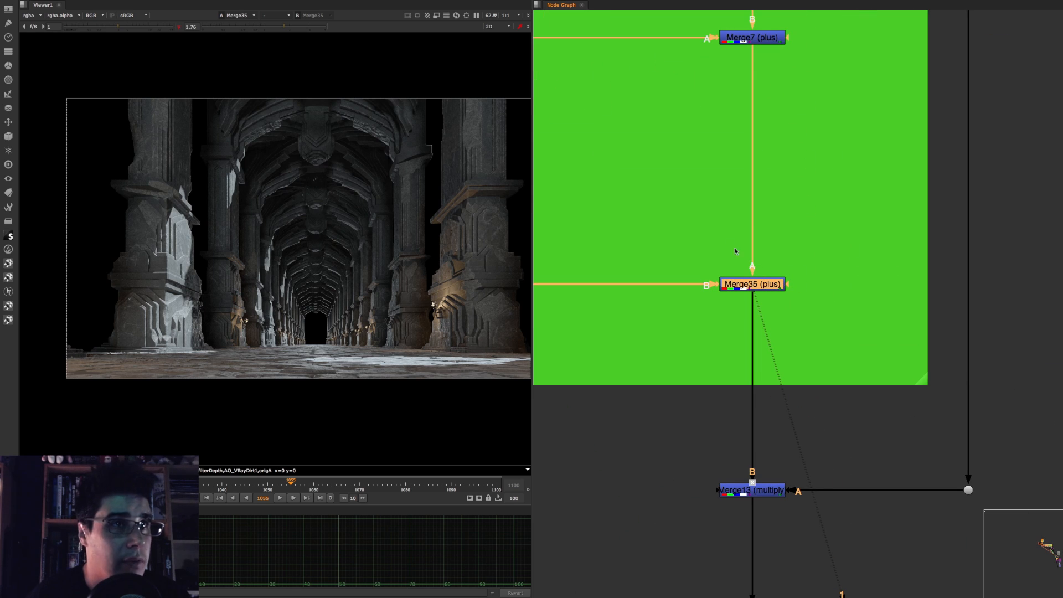
Step: Compare the incoming GI and lighting at Dot27 with the result including specular at Merge35
scroll(679, 224, down, 3)
middle_drag(648, 223, 772, 243)
click(759, 249)
ctrl+click(680, 289)
key(1)
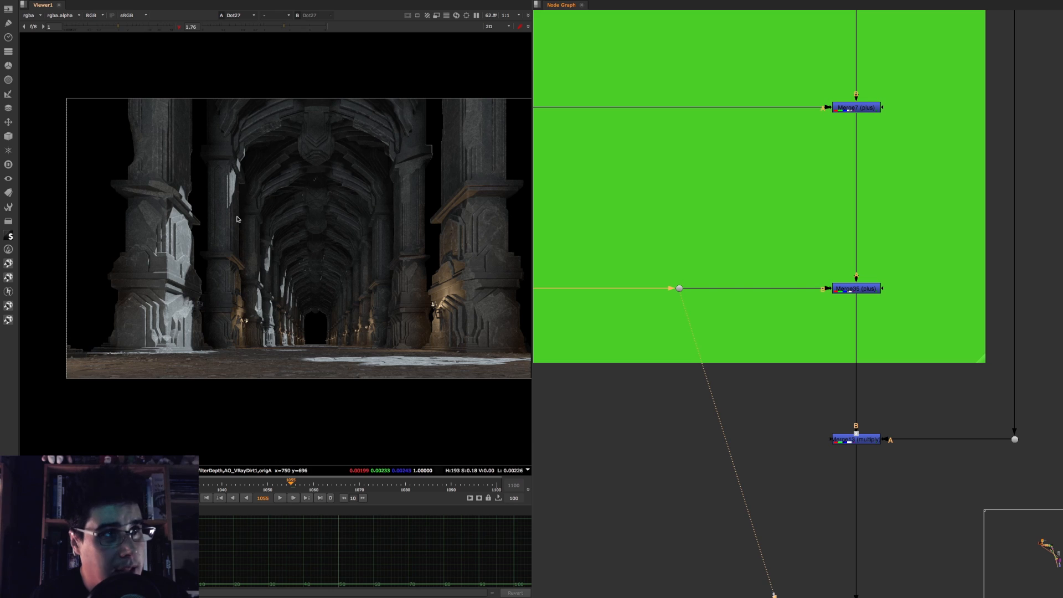
click(864, 290)
key(1)
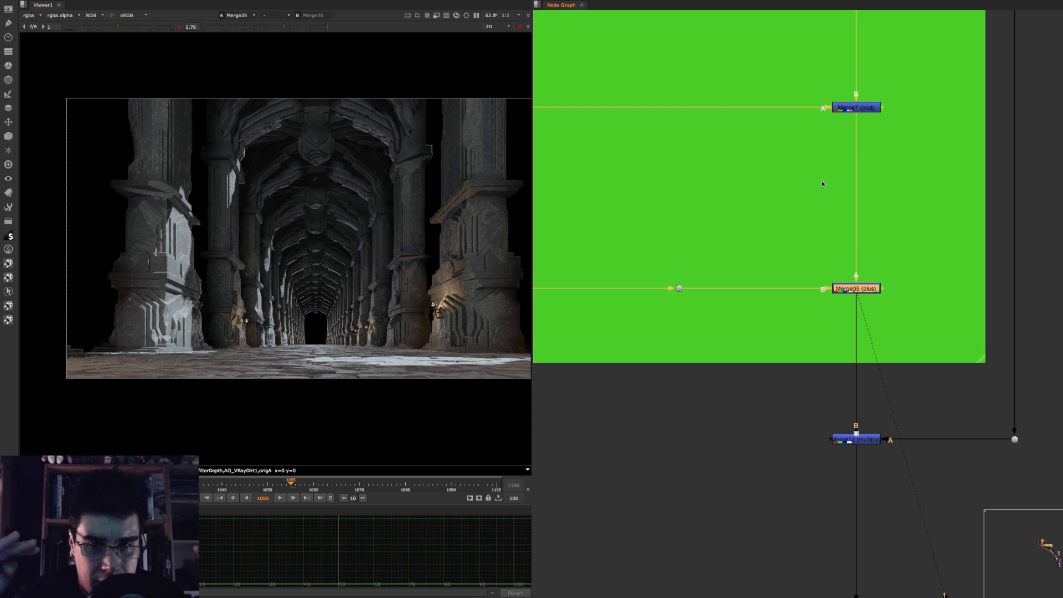
Step: View the Merge13 multiply just below the Specular backdrop
scroll(719, 222, down, 6)
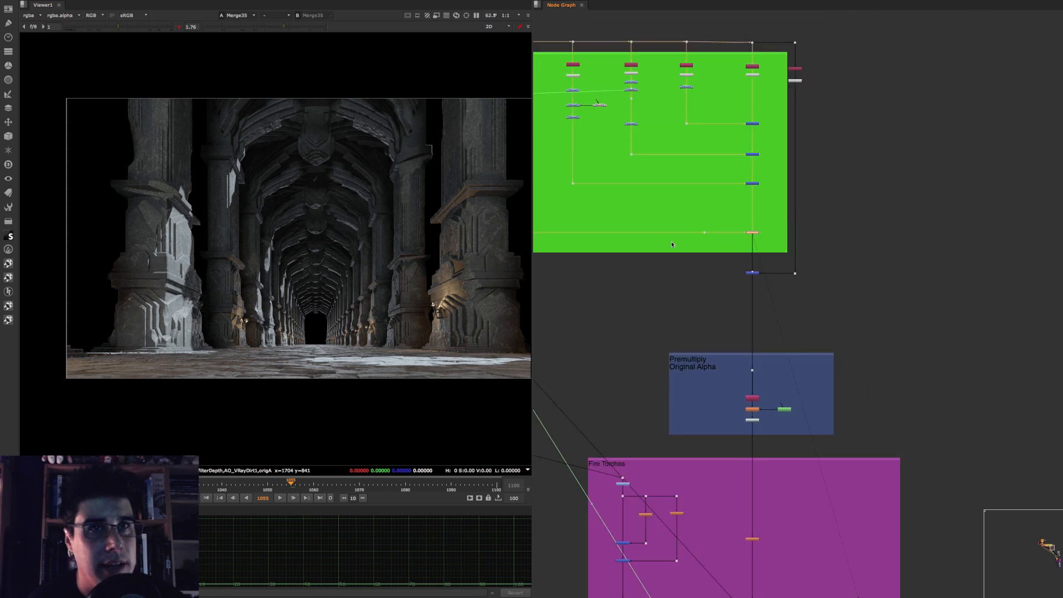
scroll(743, 343, up, 5)
key(1)
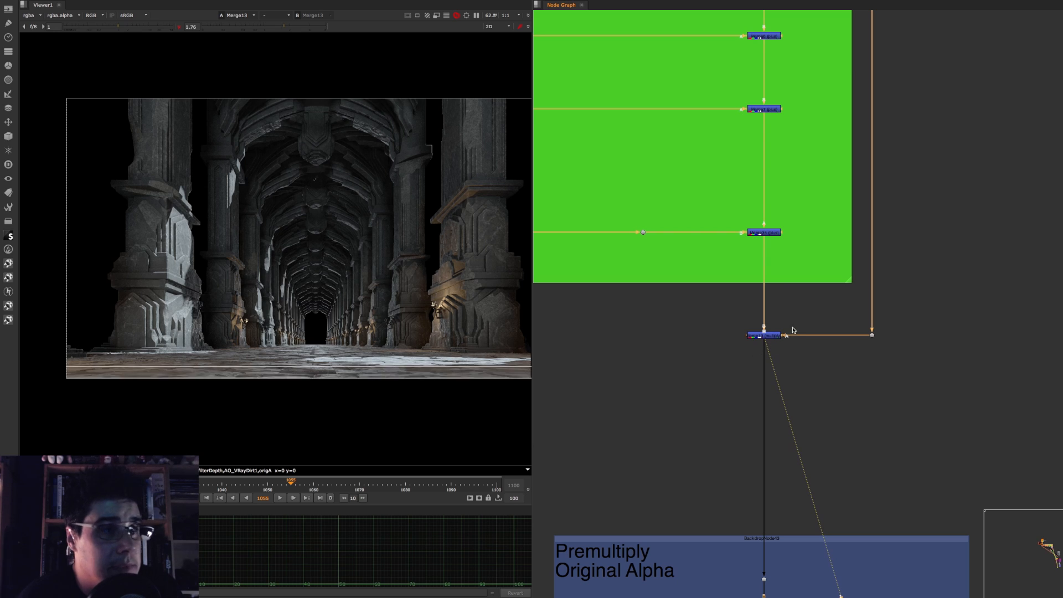
click(776, 337)
Step: Compare the ambient occlusion pass at the Unpremult beside the Specular backdrop with the multiplied result at Merge13
middle_drag(828, 216, 812, 538)
click(861, 172)
key(1)
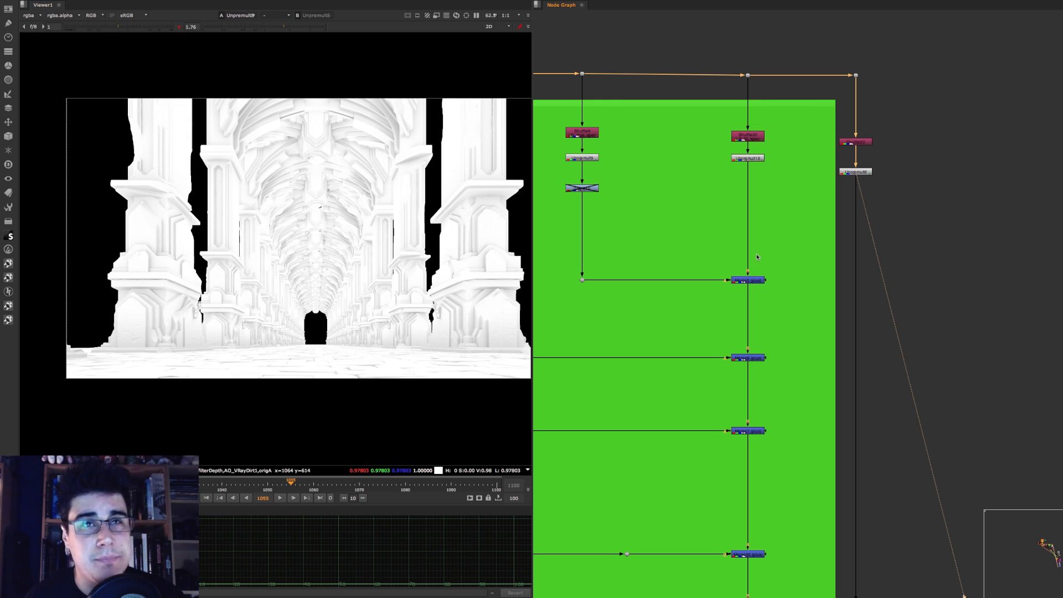
scroll(755, 256, down, 5)
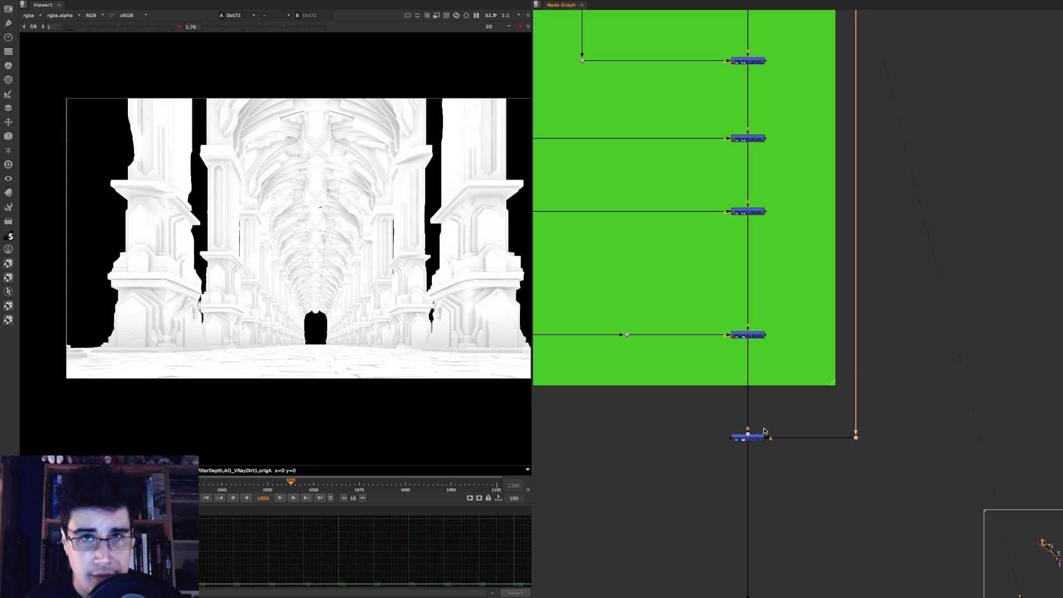
click(756, 438)
key(1)
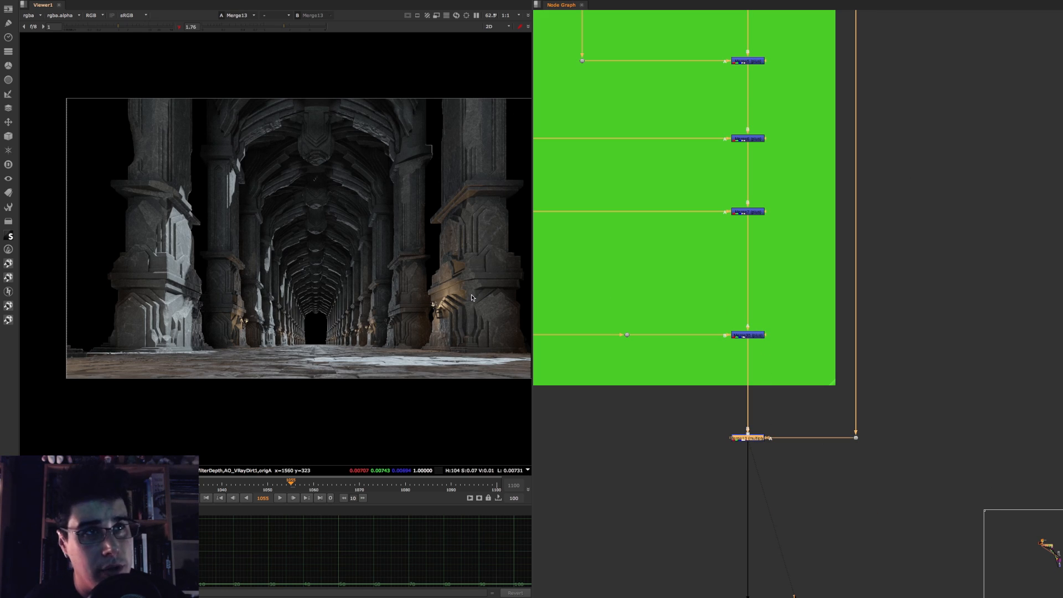
Step: Toggle Merge13 off and on to examine the occlusion's effect on the torch-lit columns up close
scroll(388, 299, up, 5)
scroll(366, 275, up, 4)
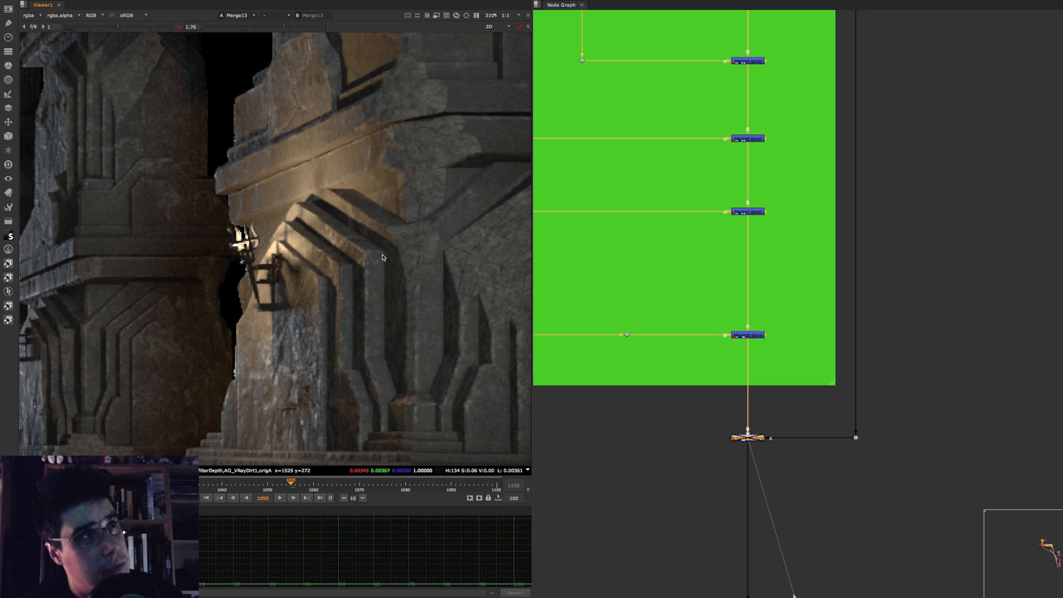
scroll(350, 243, up, 3)
key(d)
key(d)
key(d)
key(d)
key(d)
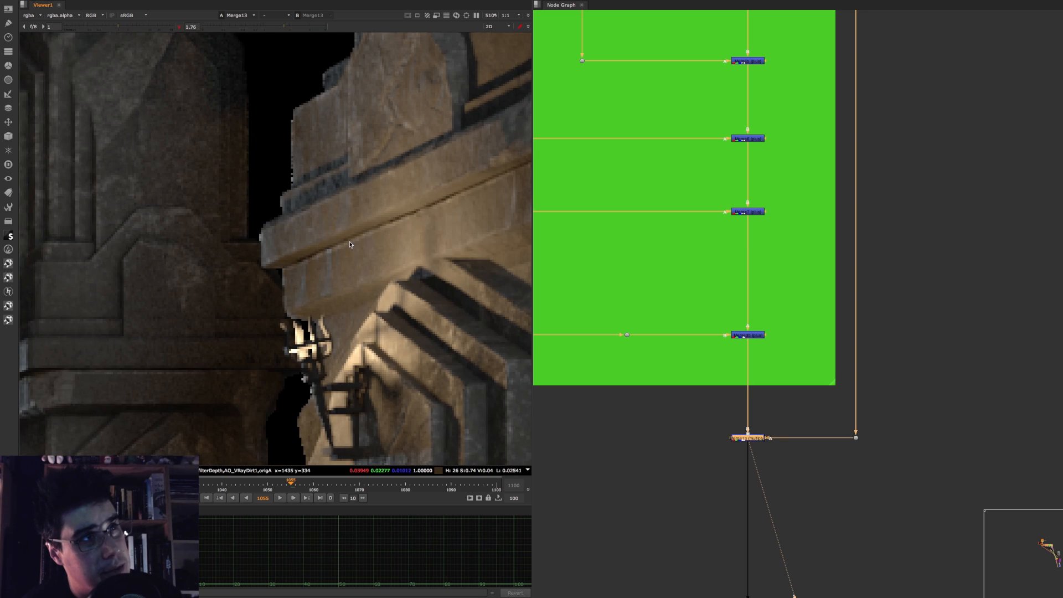
middle_drag(350, 244, 502, 181)
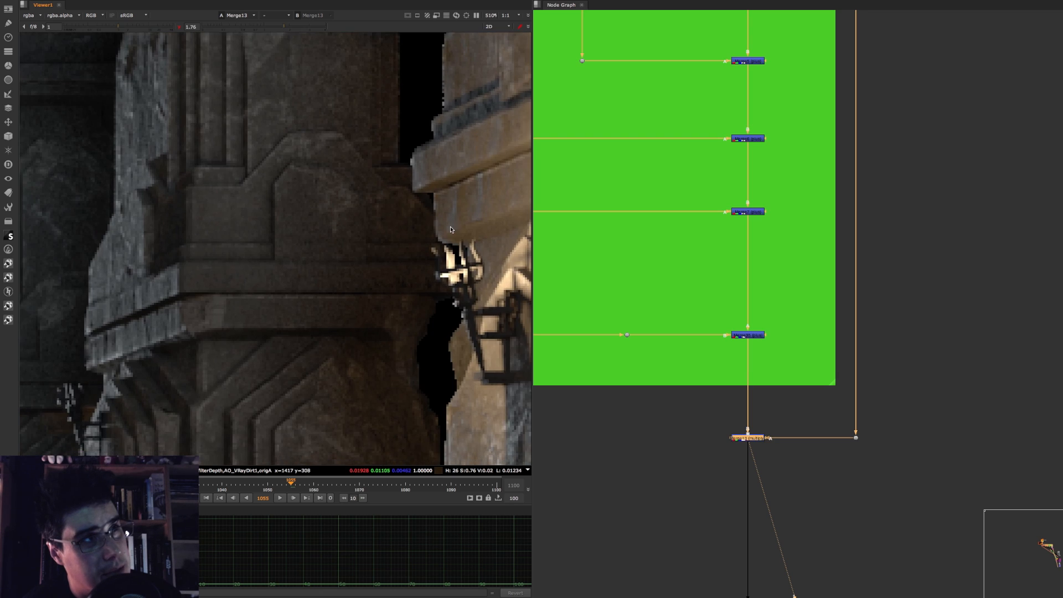
middle_drag(274, 300, 363, 258)
key(d)
key(d)
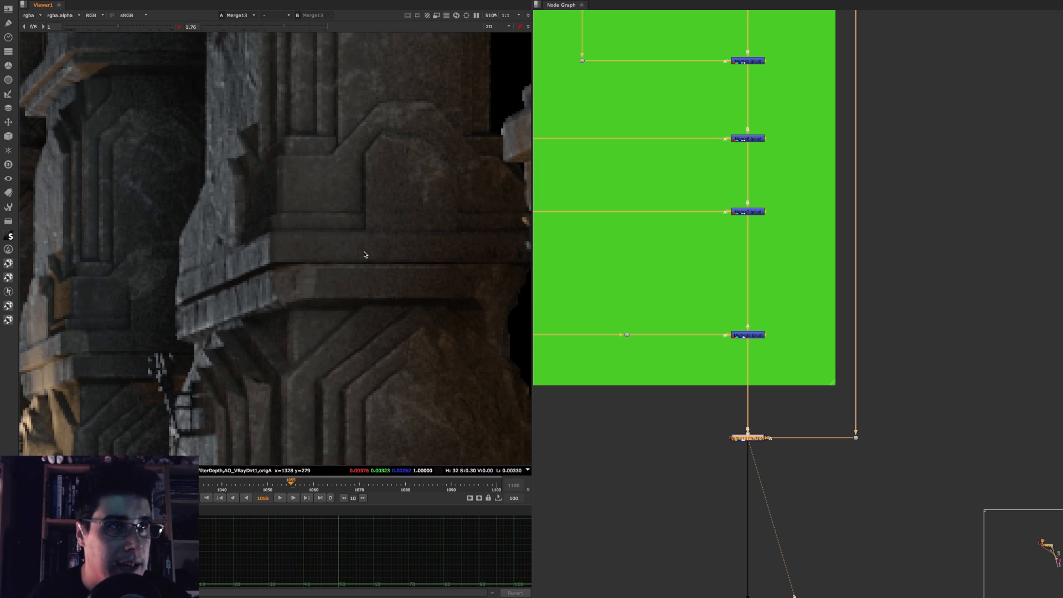
Step: View the original beauty render at Read1 and examine the torch-lit columns up close
scroll(382, 260, down, 8)
scroll(598, 249, down, 7)
middle_drag(598, 249, 811, 317)
scroll(664, 269, up, 5)
middle_drag(551, 242, 736, 235)
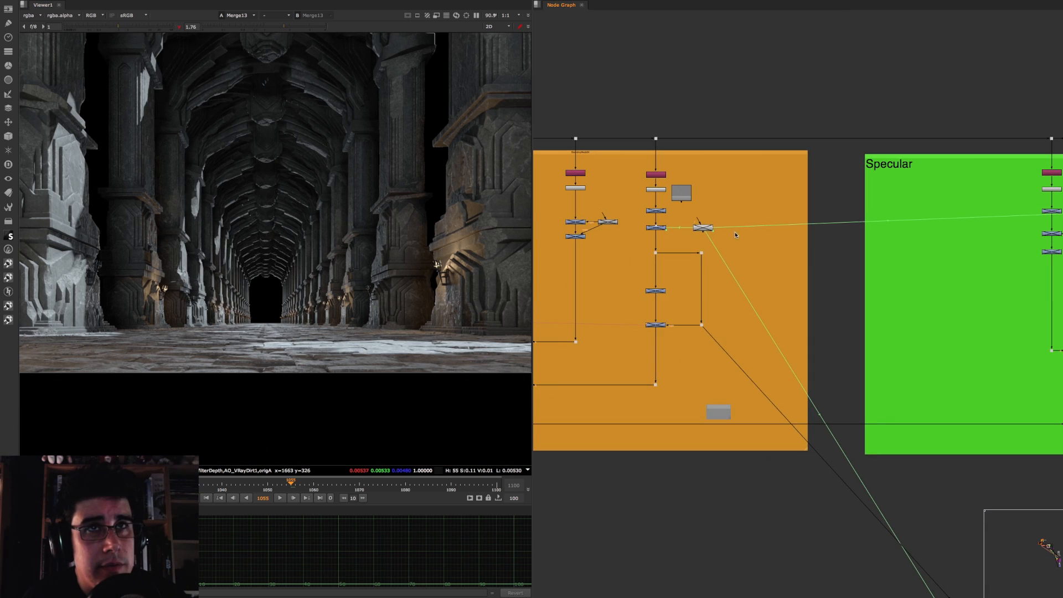
scroll(735, 235, down, 3)
middle_drag(604, 182, 804, 233)
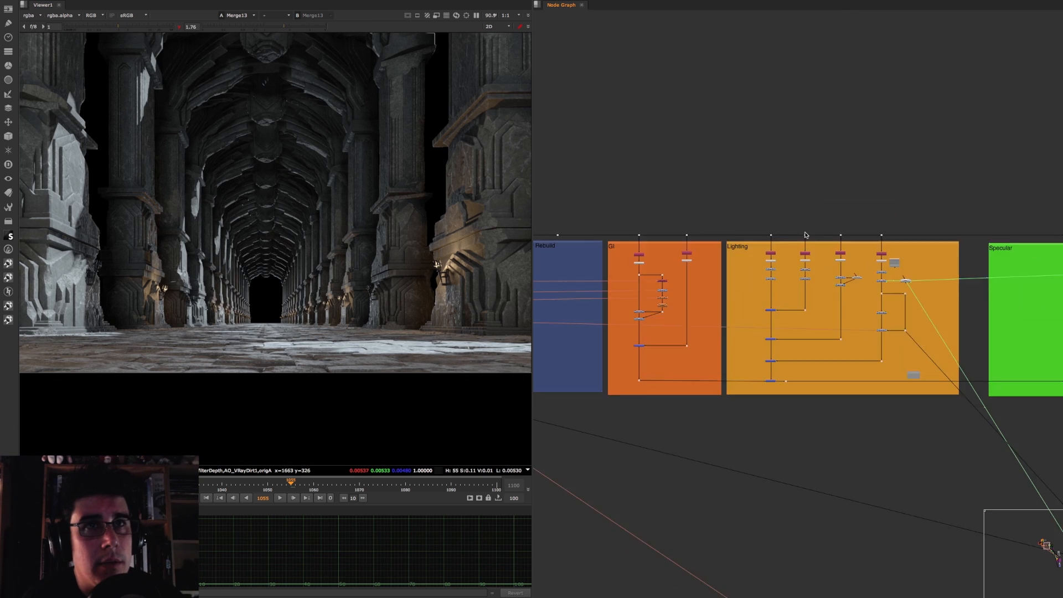
scroll(703, 207, down, 3)
middle_drag(590, 56, 665, 189)
scroll(665, 189, up, 5)
click(666, 182)
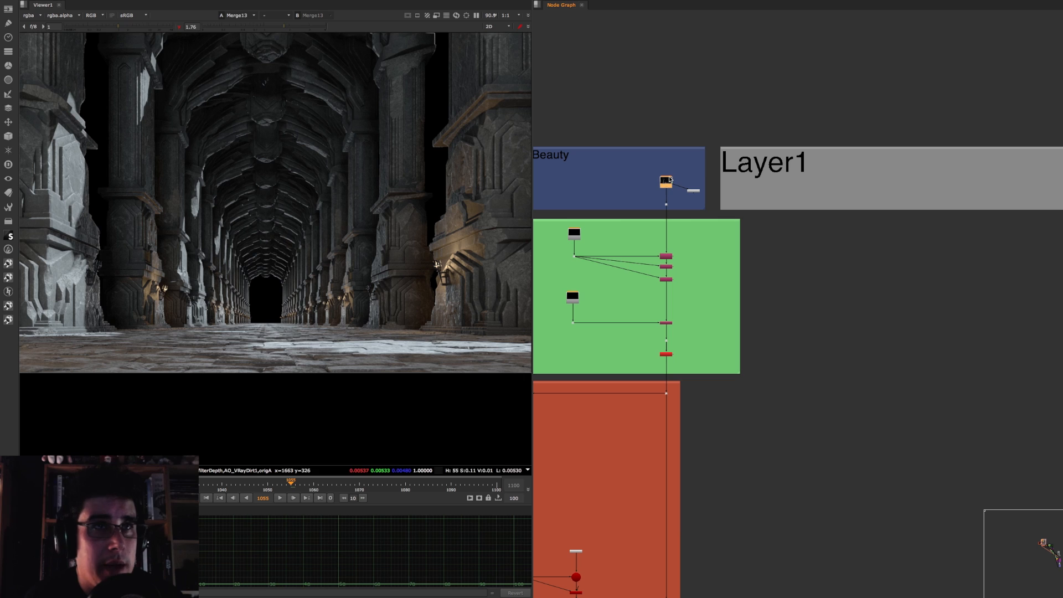
key(1)
mouse_move(768, 359)
middle_down()
mouse_move(658, 148)
mouse_move(568, 78)
middle_up()
mouse_move(884, 245)
middle_down()
mouse_move(699, 150)
mouse_move(844, 362)
middle_up()
scroll(419, 205, up, 5)
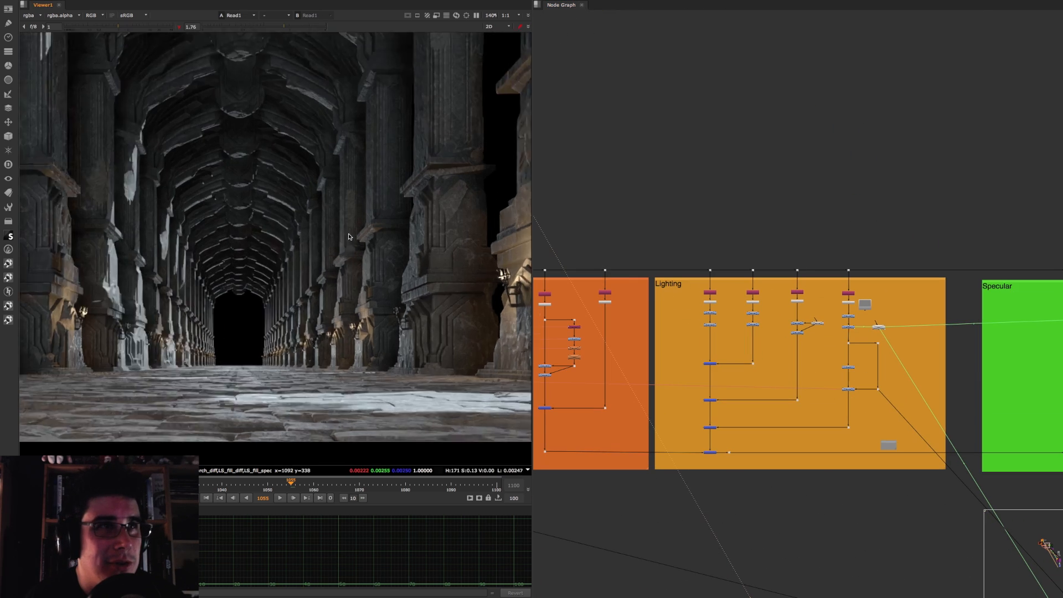
Step: View the rebuilt image at Premult2 in the Premultiply Original Alpha backdrop to compare it with the Read1 beauty
scroll(675, 195, down, 5)
middle_drag(624, 206, 717, 280)
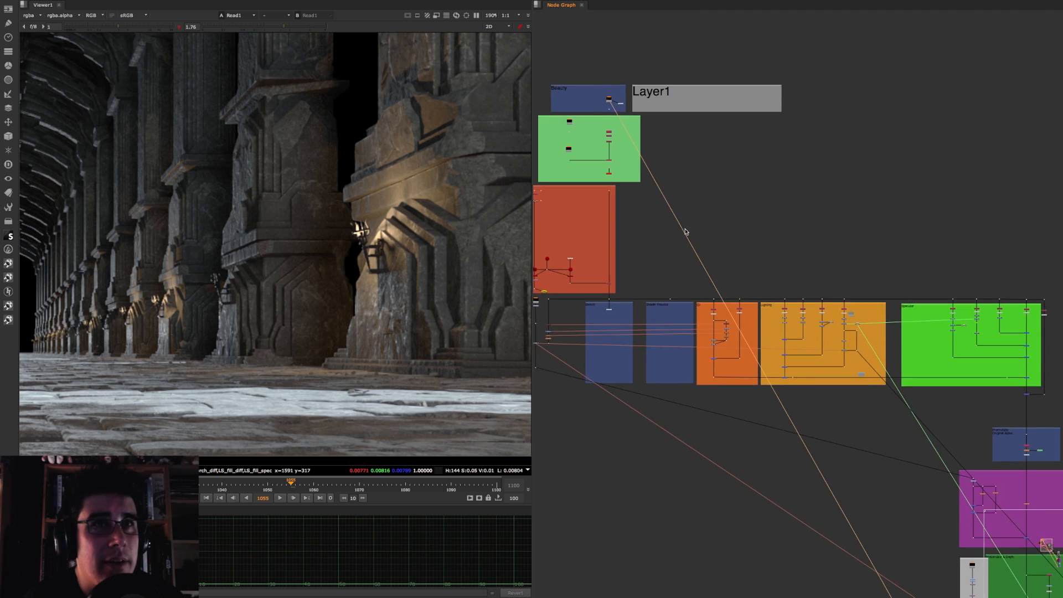
middle_drag(688, 92, 702, 225)
scroll(702, 226, up, 7)
scroll(653, 253, up, 1)
click(654, 254)
scroll(705, 245, down, 6)
middle_drag(869, 432, 692, 237)
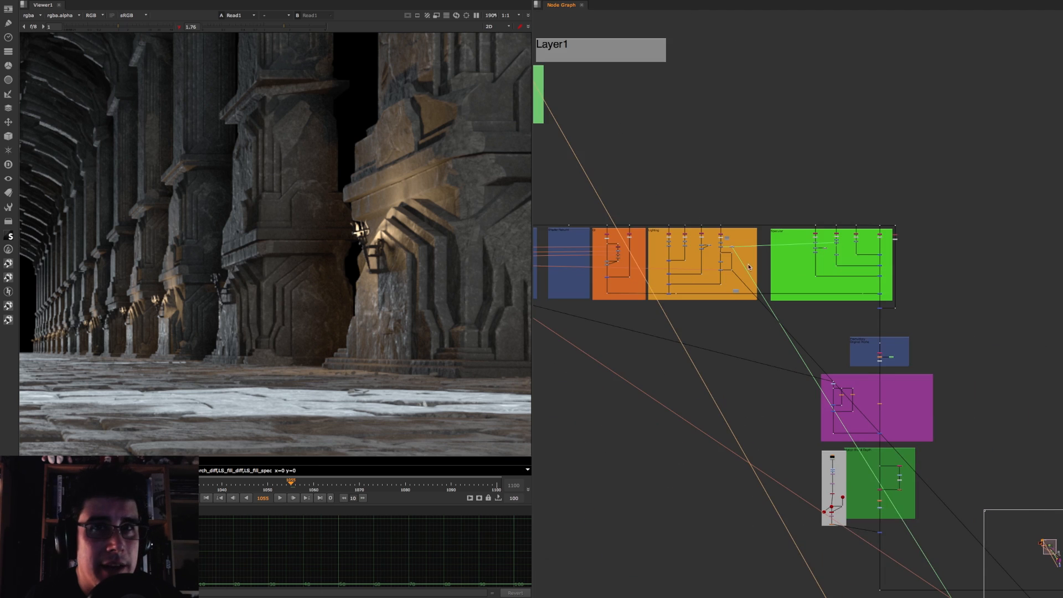
middle_drag(912, 352, 735, 230)
scroll(689, 245, up, 8)
click(785, 204)
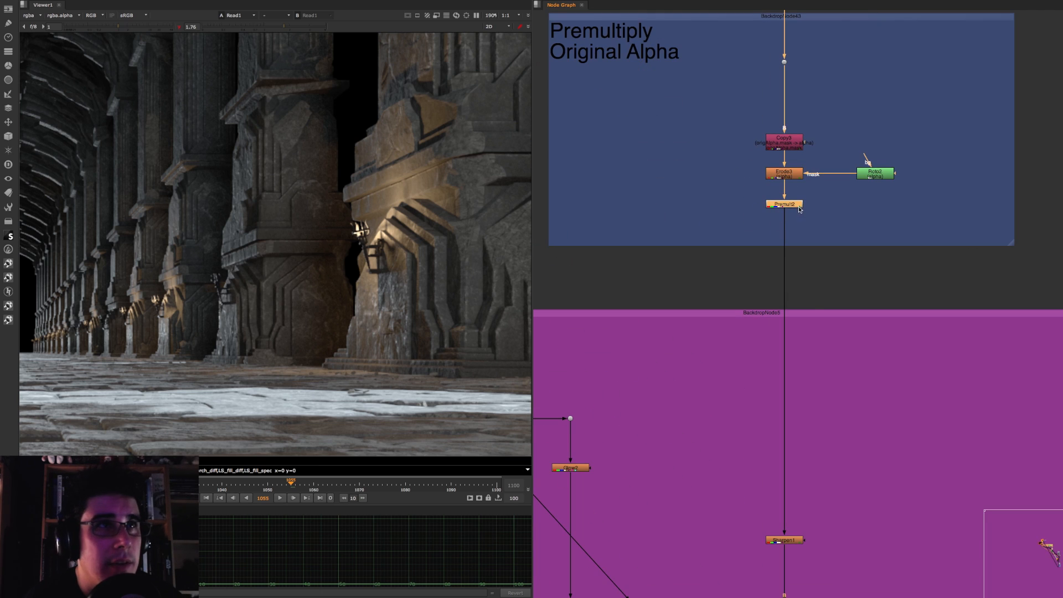
key(1)
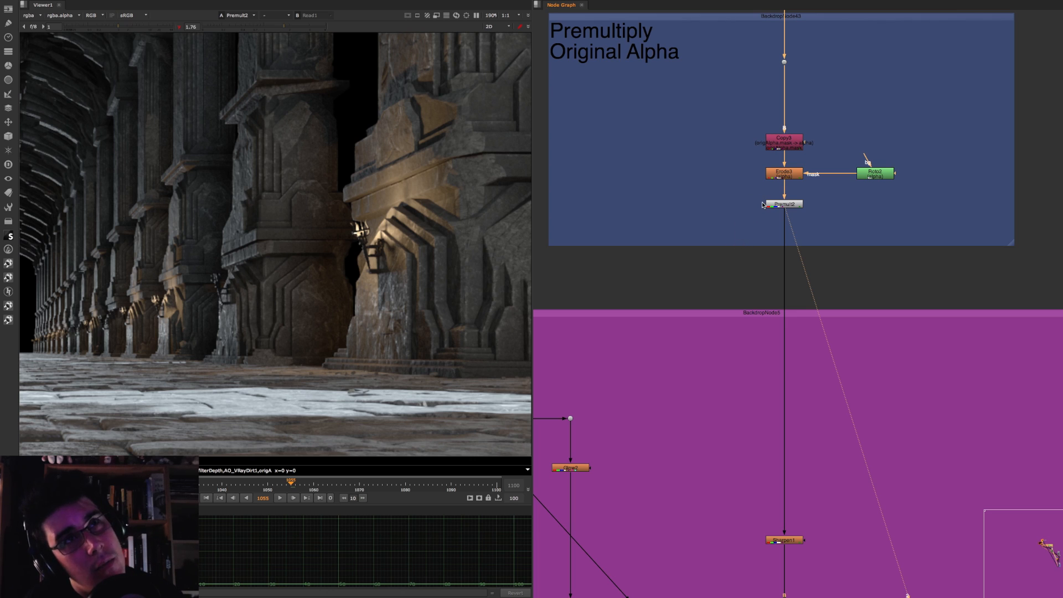
Step: Look over how the Lighting and Specular backdrops connect within the whole rebuild tree
alt+middle_drag(790, 230, 742, 256)
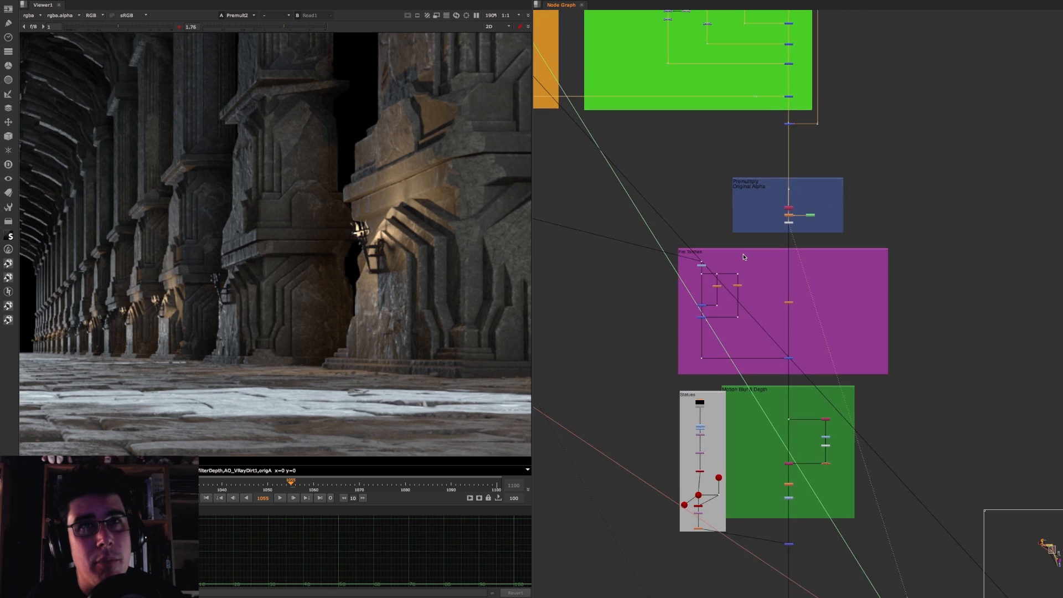
middle_drag(740, 59, 747, 283)
alt+middle_drag(703, 254, 679, 215)
middle_drag(582, 180, 968, 240)
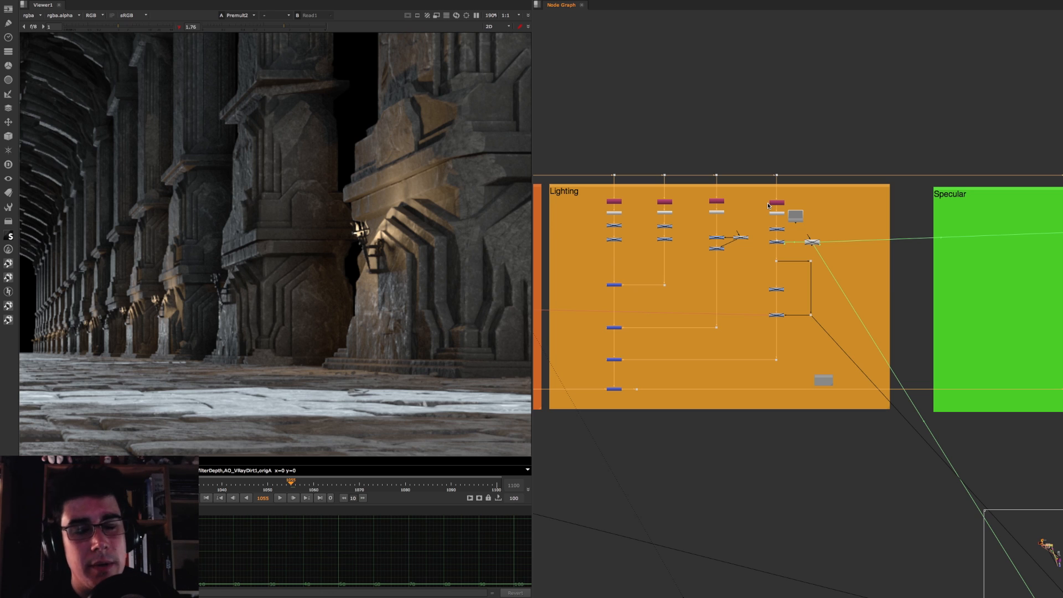
scroll(823, 310, down, 1)
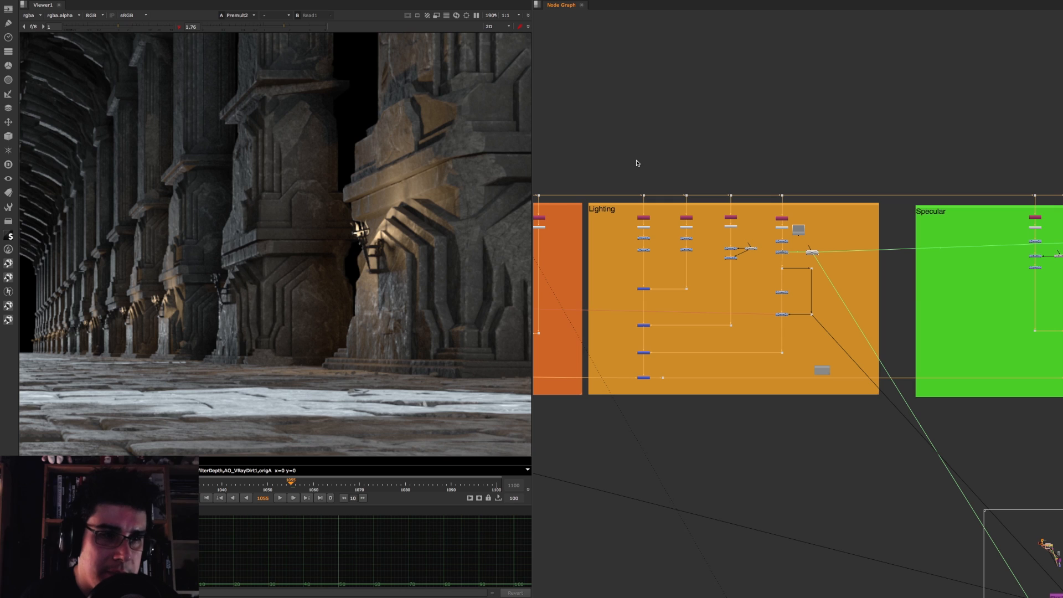
scroll(739, 192, down, 5)
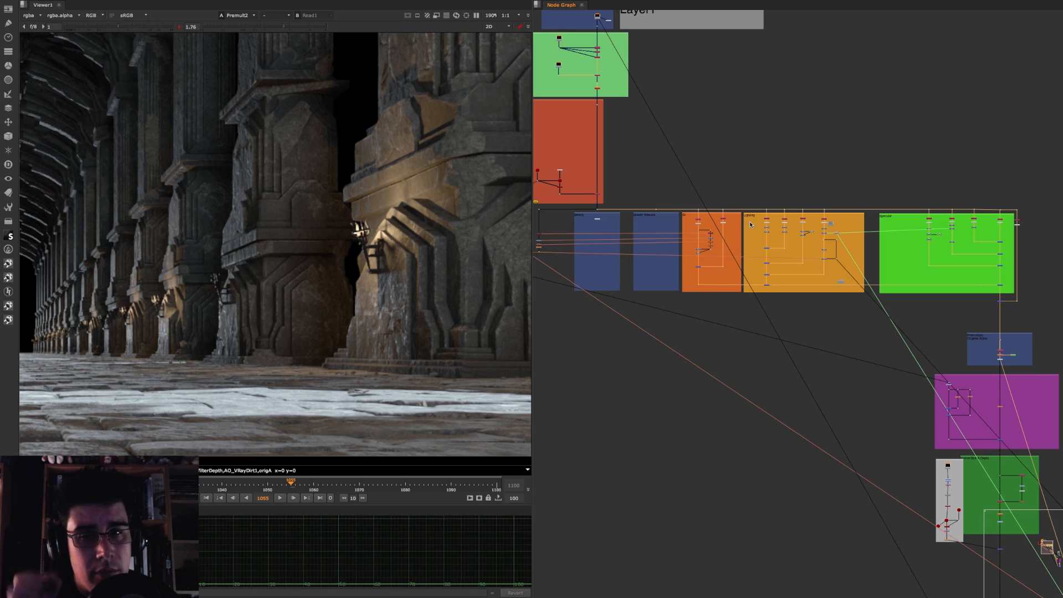
middle_drag(839, 269, 737, 273)
scroll(659, 255, up, 8)
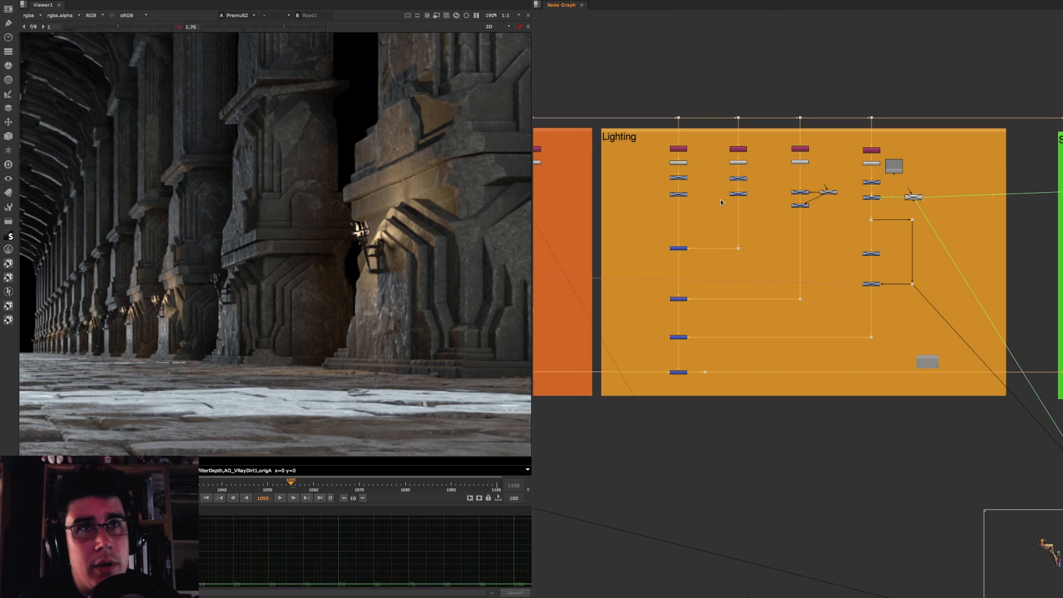
scroll(799, 215, down, 6)
middle_drag(881, 270, 580, 99)
middle_drag(692, 44, 742, 211)
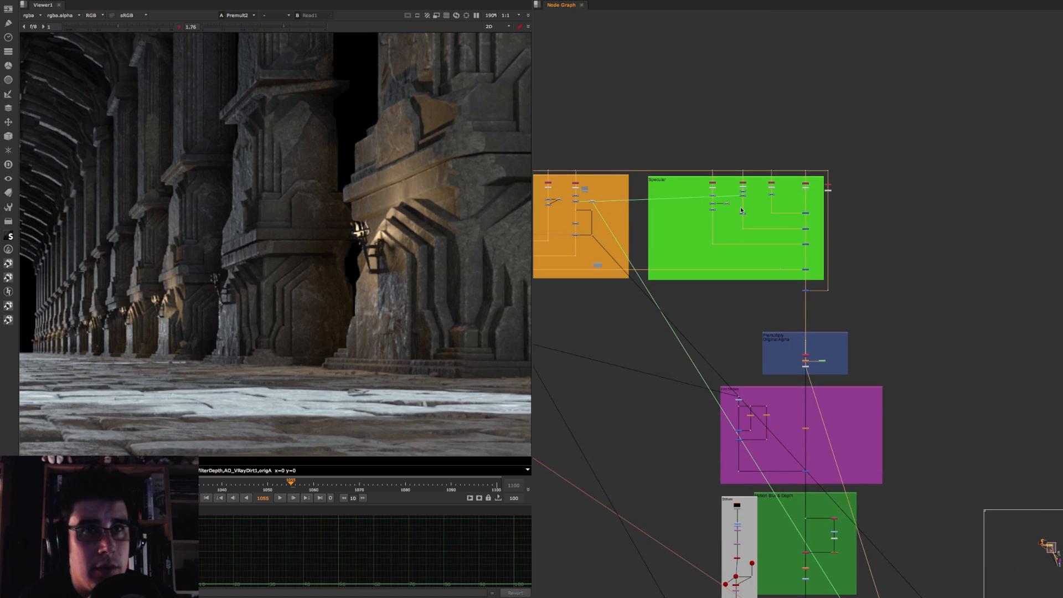
Step: View the full frame at the dot entering the Premultiply Original Alpha backdrop and inspect the Copy3, Erode3 and Premult2 chain
scroll(355, 249, down, 6)
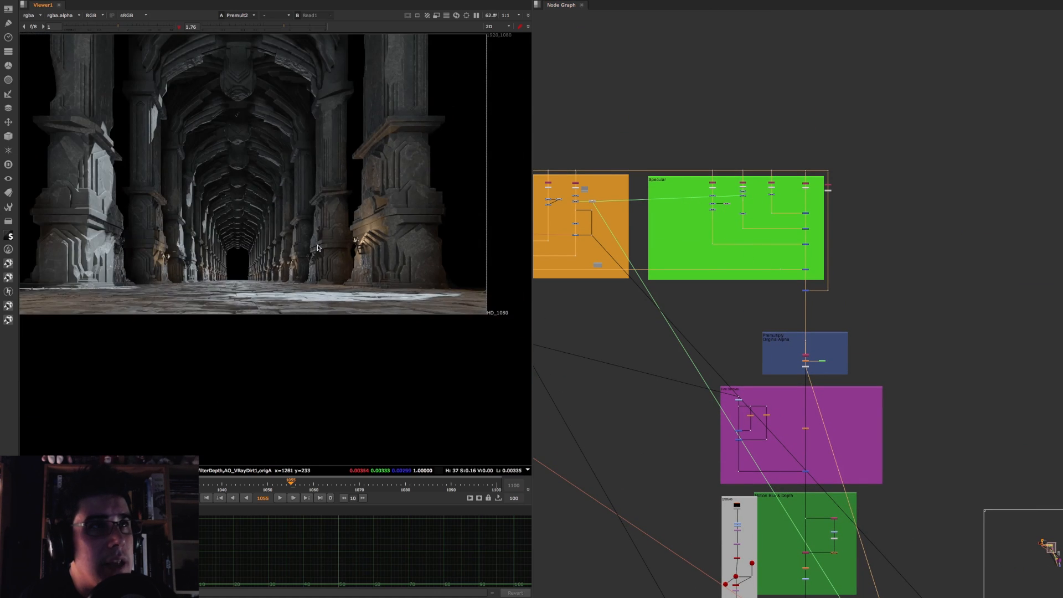
middle_drag(289, 213, 324, 278)
scroll(323, 296, up, 2)
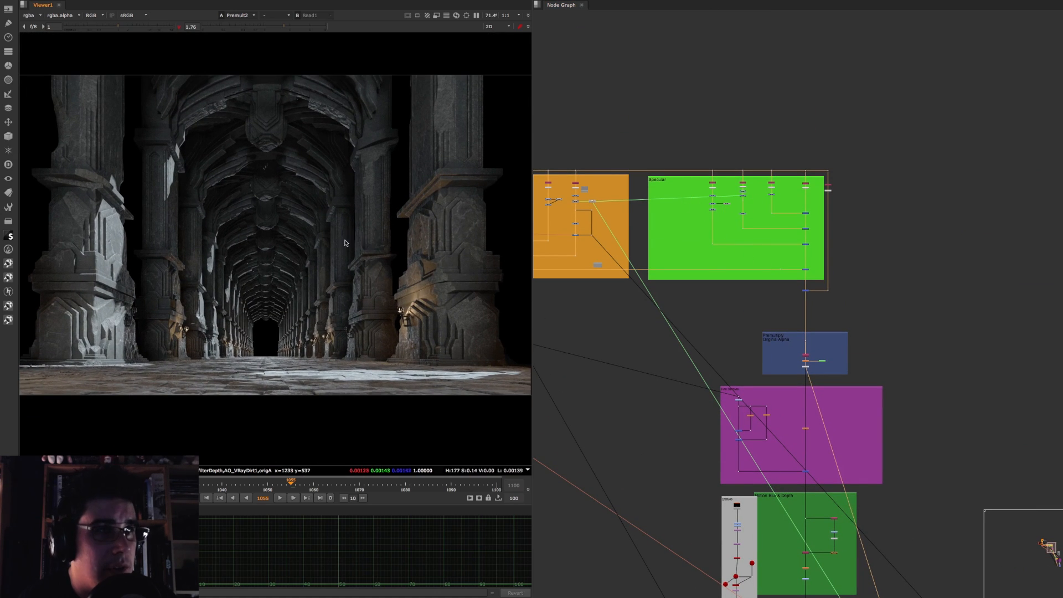
scroll(345, 249, down, 3)
middle_drag(868, 335, 839, 203)
scroll(780, 216, up, 6)
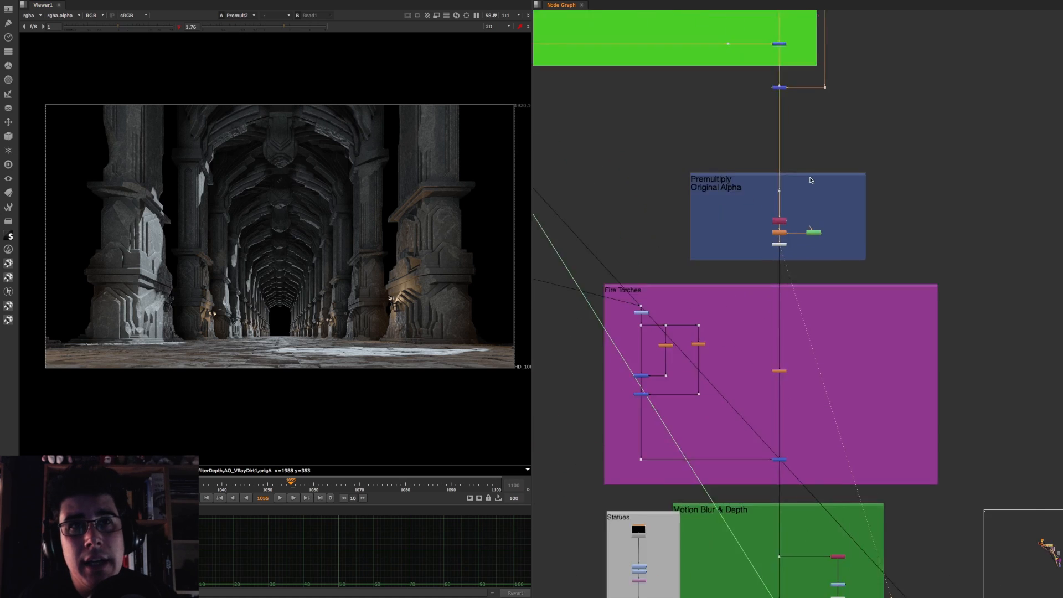
middle_drag(802, 171, 805, 263)
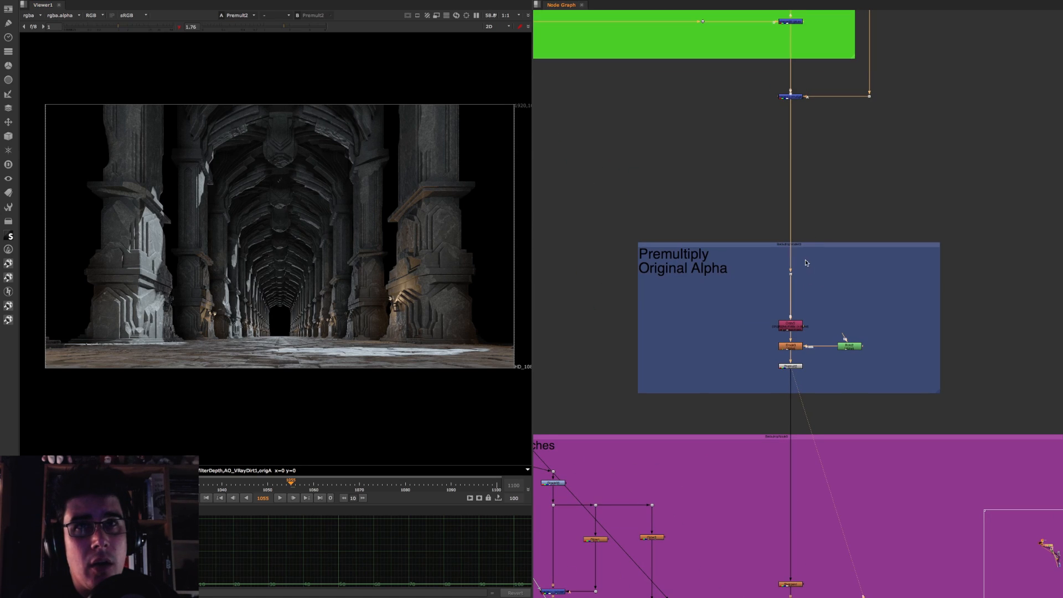
drag(805, 261, 773, 281)
key(1)
middle_drag(781, 203, 749, 81)
scroll(807, 249, up, 5)
scroll(816, 210, down, 1)
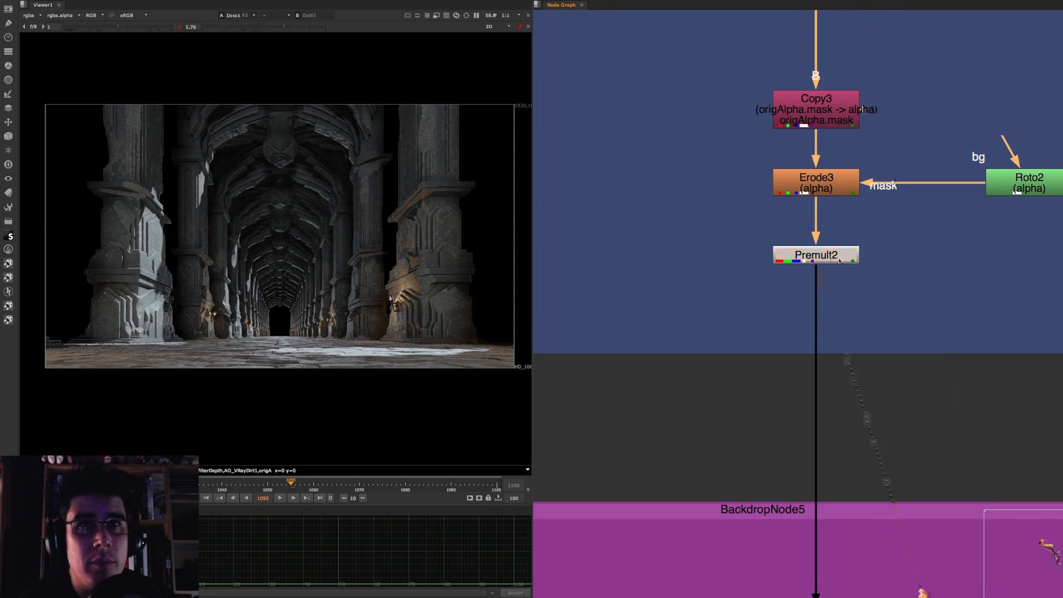
Step: View the image at Premult2 and open the properties of Copy3 to check which channel it copies into the alpha
click(839, 259)
key(1)
middle_drag(876, 105, 816, 181)
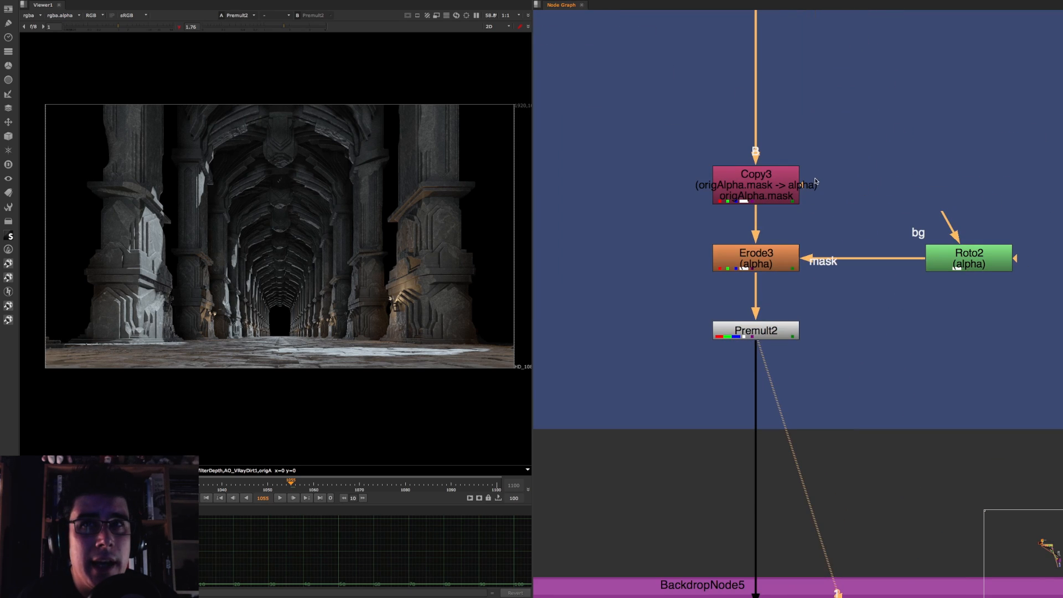
click(763, 330)
click(786, 167)
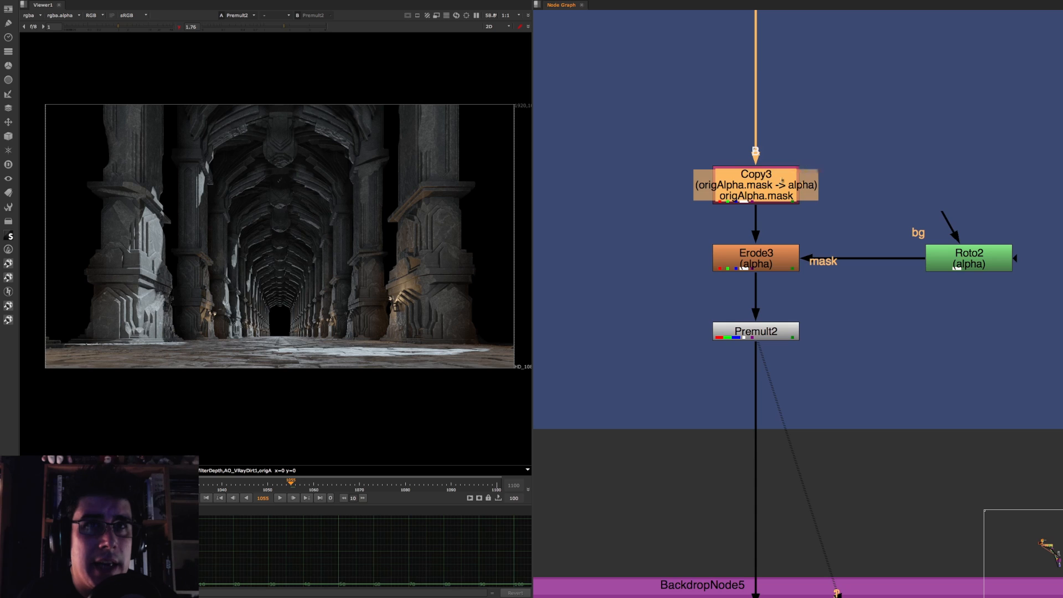
double_click(756, 169)
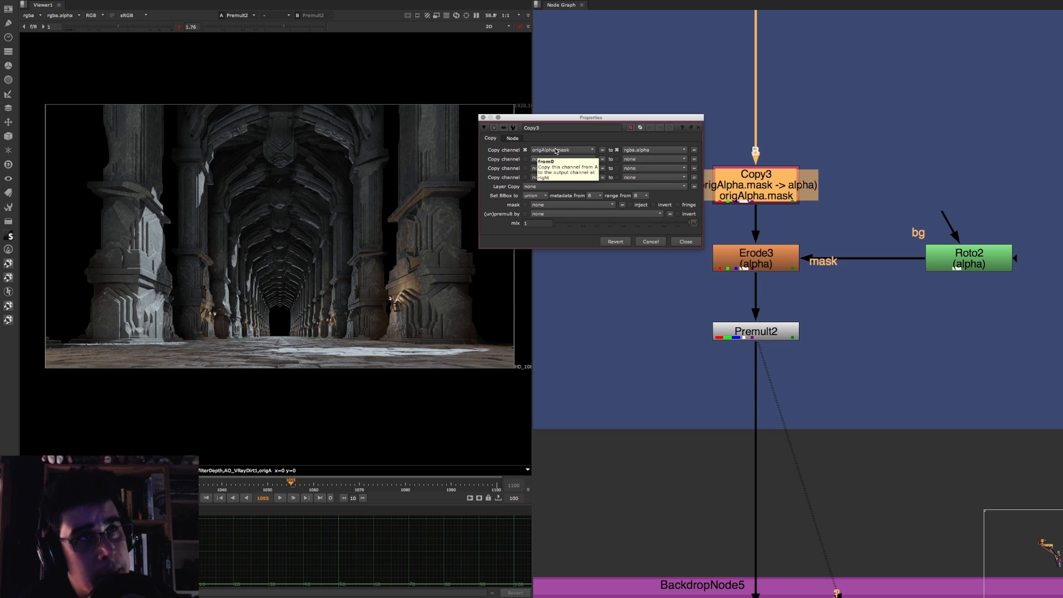
Step: Trace the stream upstream to Copy4 in the light green backdrop and open its properties to check where the alpha is stored
scroll(834, 130, down, 10)
middle_drag(814, 130, 1035, 547)
middle_drag(828, 181, 833, 284)
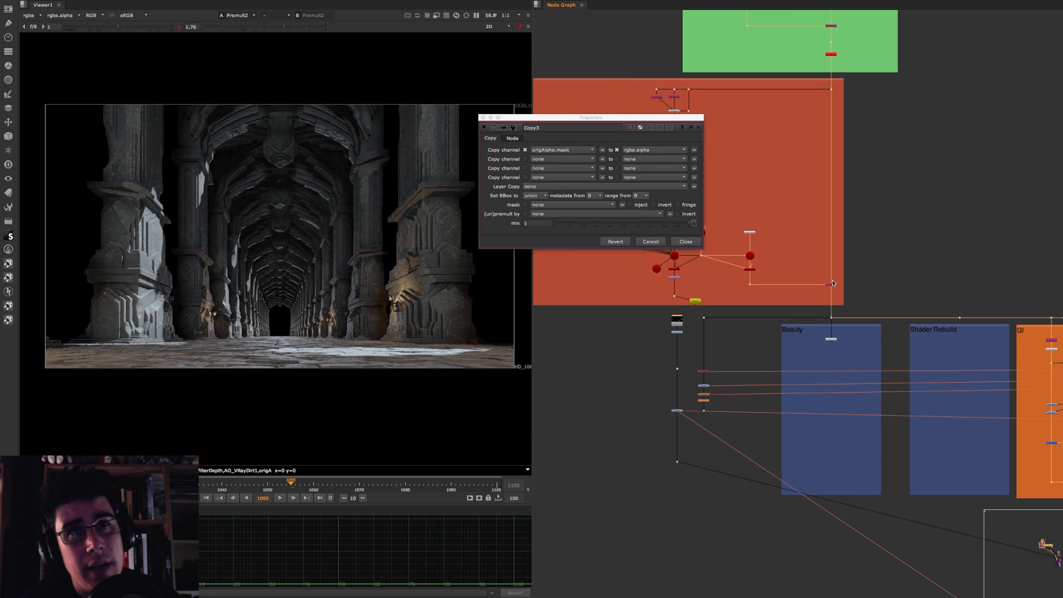
middle_drag(855, 149, 849, 283)
scroll(831, 187, up, 10)
click(843, 206)
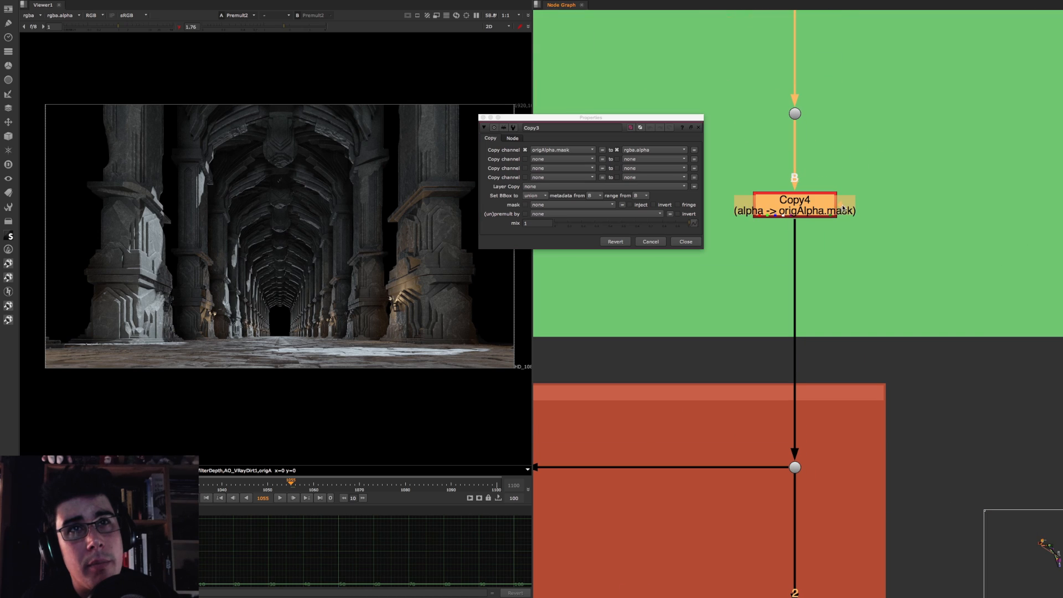
double_click(814, 206)
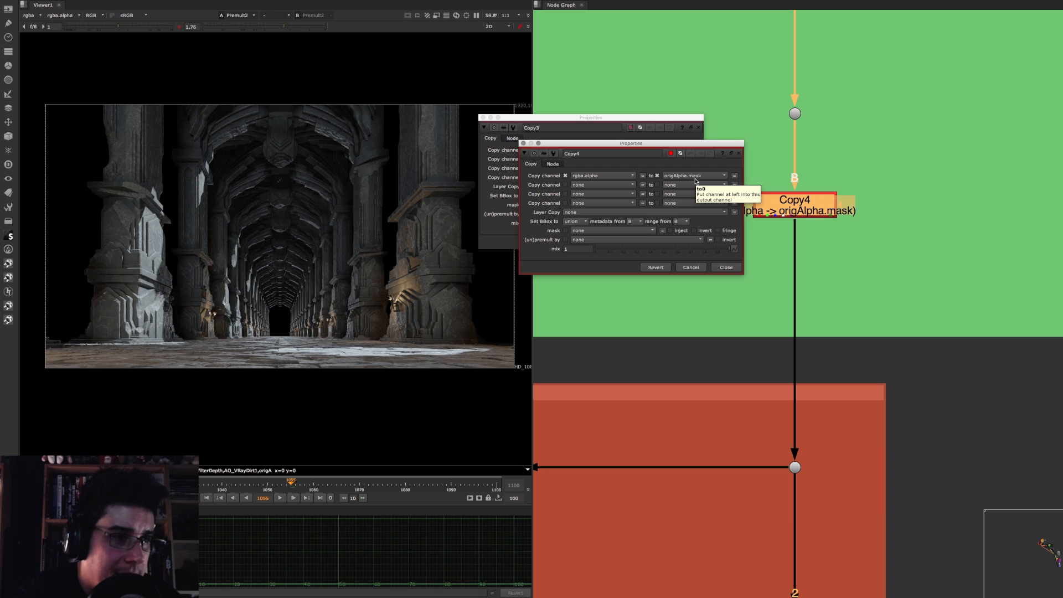
Step: Follow the stream downstream from Copy4 to the Lighting backdrop and inspect the plus merges leading into Merge29
scroll(856, 387, down, 8)
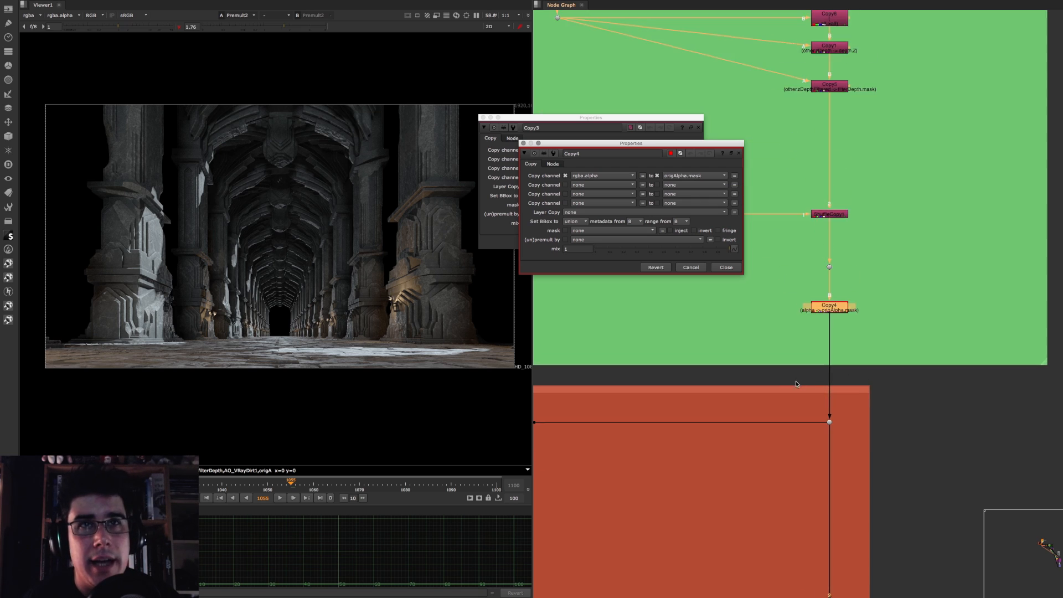
middle_drag(926, 399, 715, 182)
middle_drag(840, 436, 836, 77)
middle_drag(893, 398, 593, 277)
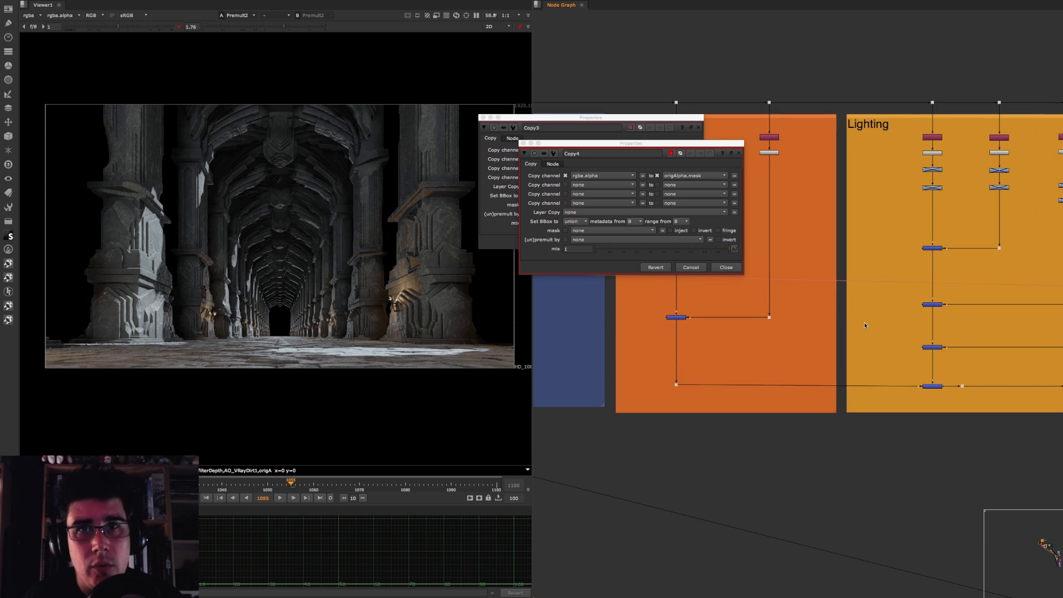
middle_drag(955, 344, 721, 338)
scroll(720, 357, up, 8)
click(747, 419)
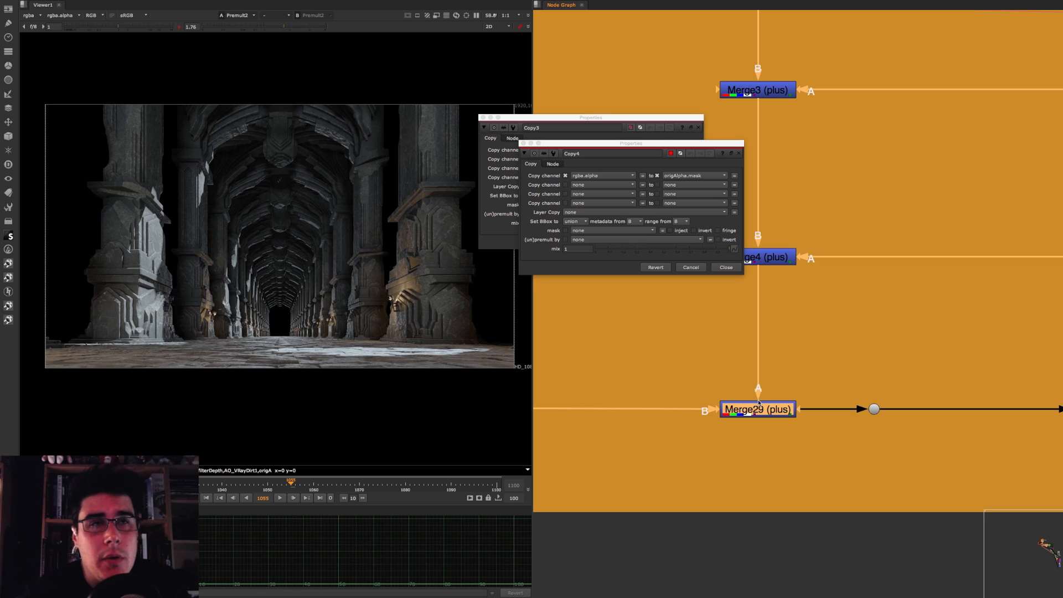
Step: Close the Copy4 and Copy3 properties, return to the Premult2 chain and examine its rendered image up close
click(726, 268)
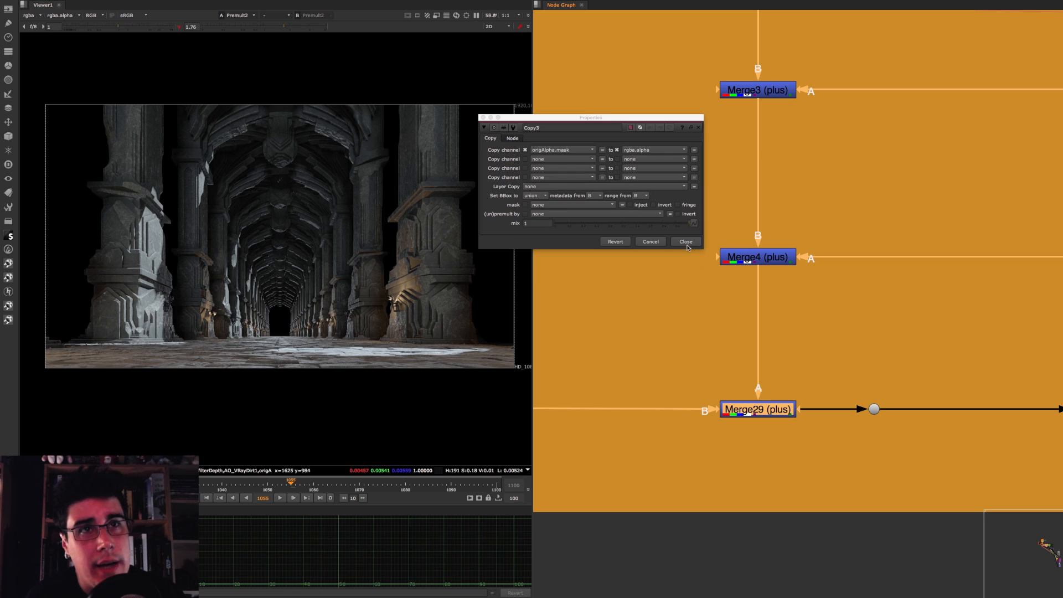
click(686, 241)
scroll(664, 266, down, 15)
middle_drag(811, 300, 686, 171)
scroll(685, 171, up, 2)
scroll(685, 171, up, 10)
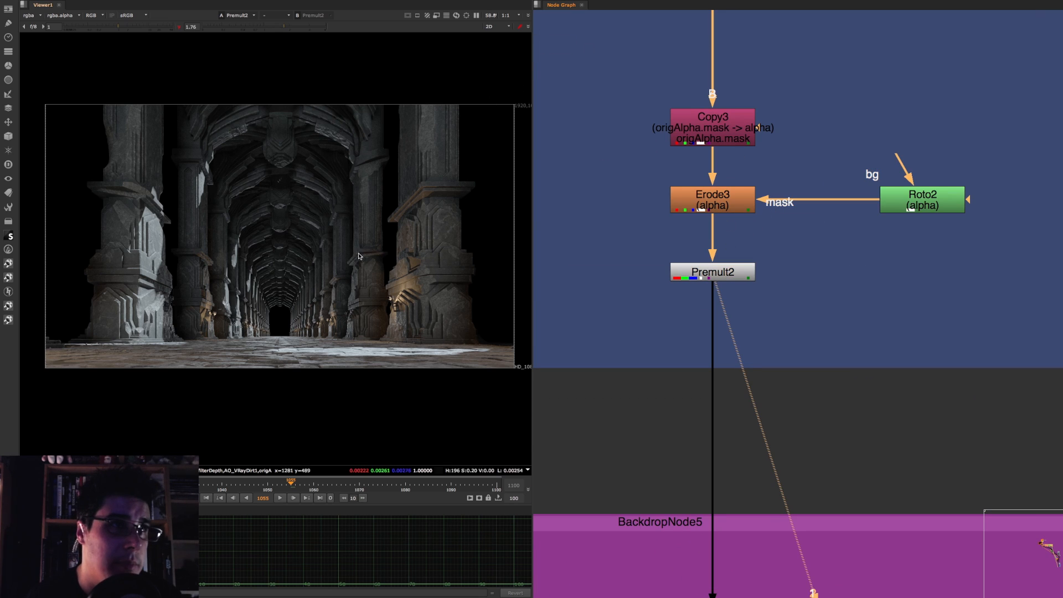
scroll(330, 280, up, 3)
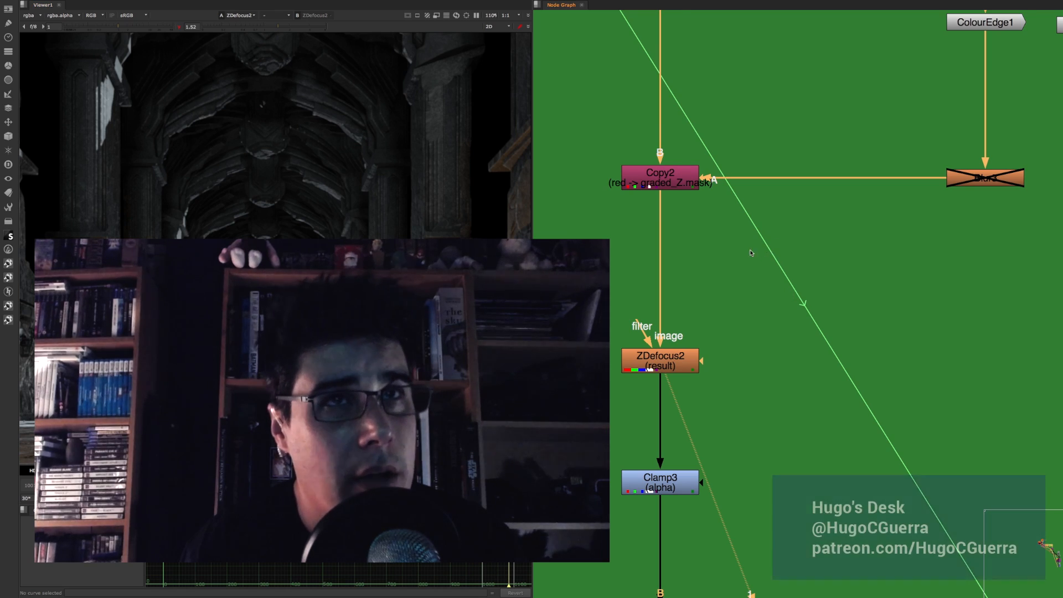
Step: Look over the Motion Blur & Depth backdrop and its place in the overall script layout below Layer1
scroll(714, 256, down, 3)
middle_drag(734, 156, 713, 257)
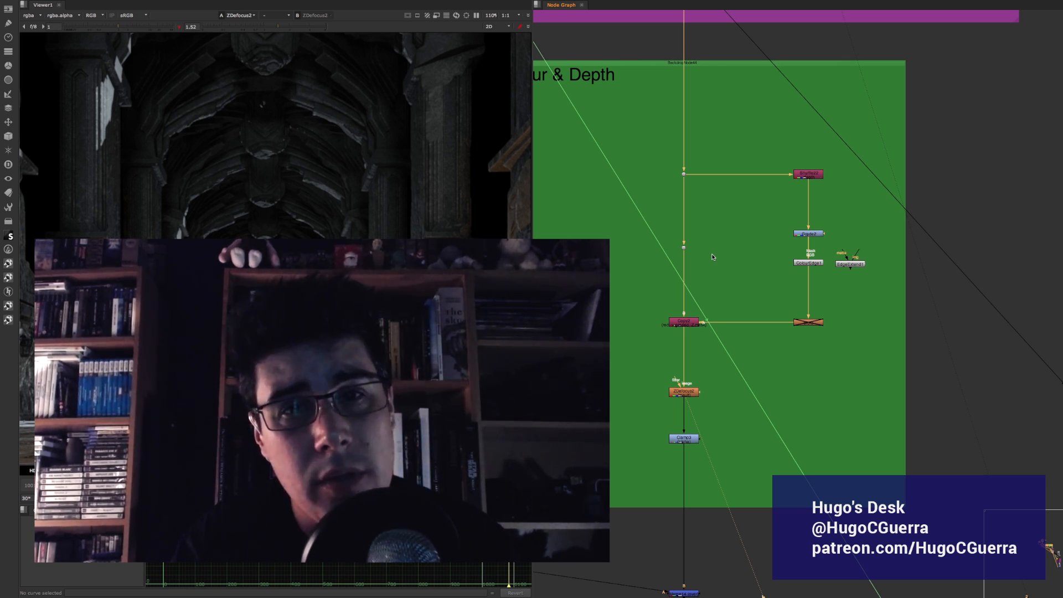
scroll(717, 288, down, 5)
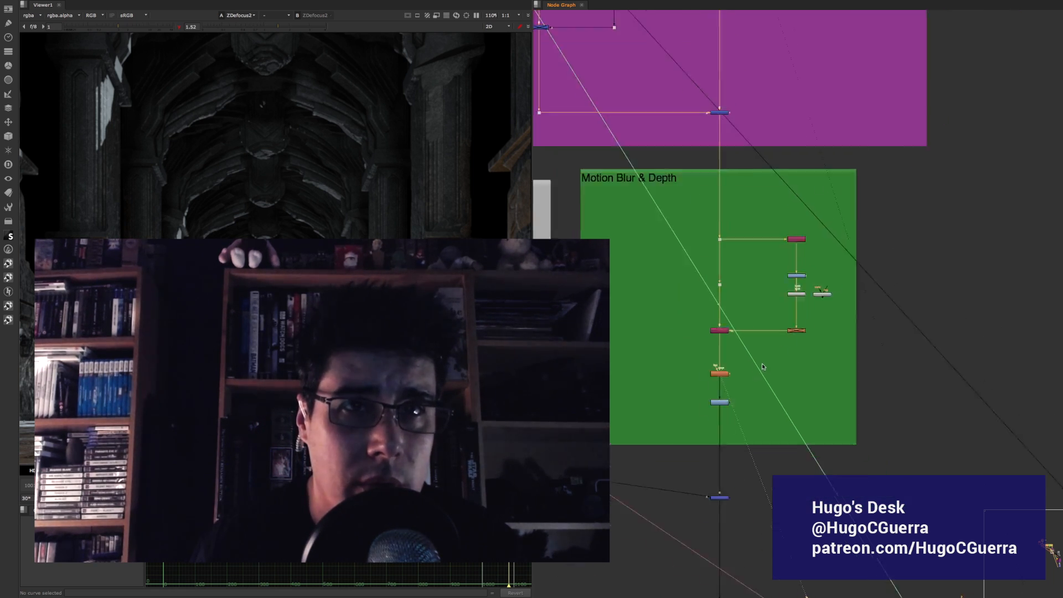
scroll(720, 318, down, 4)
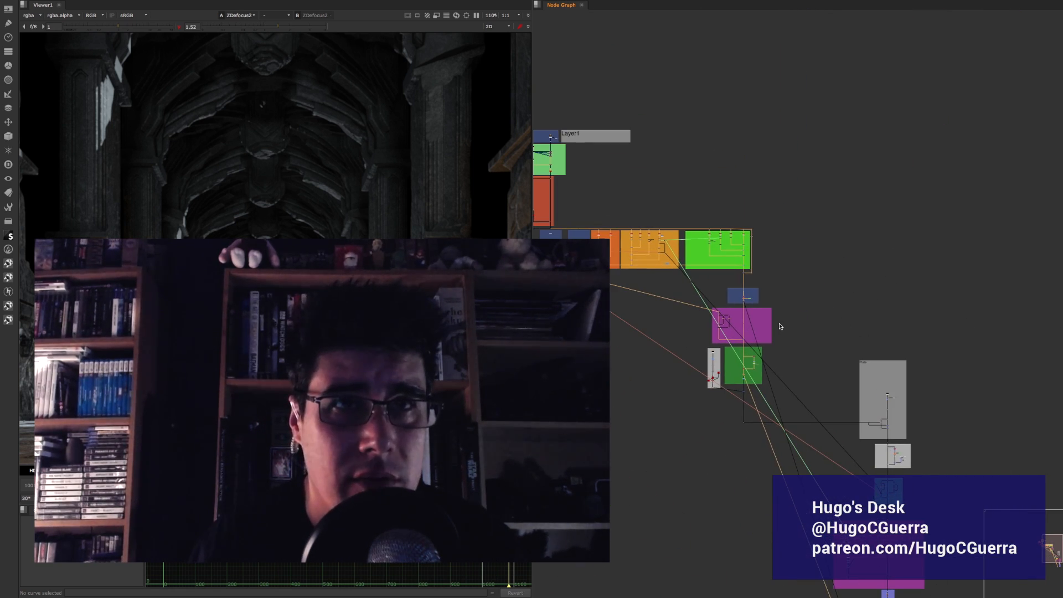
middle_drag(699, 213, 731, 201)
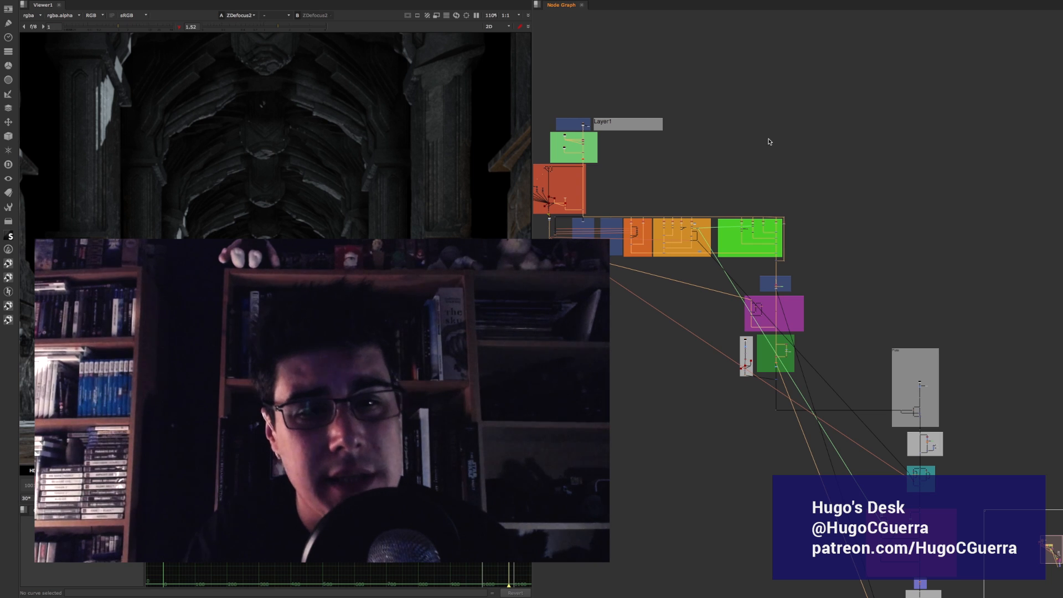
middle_drag(711, 154, 735, 145)
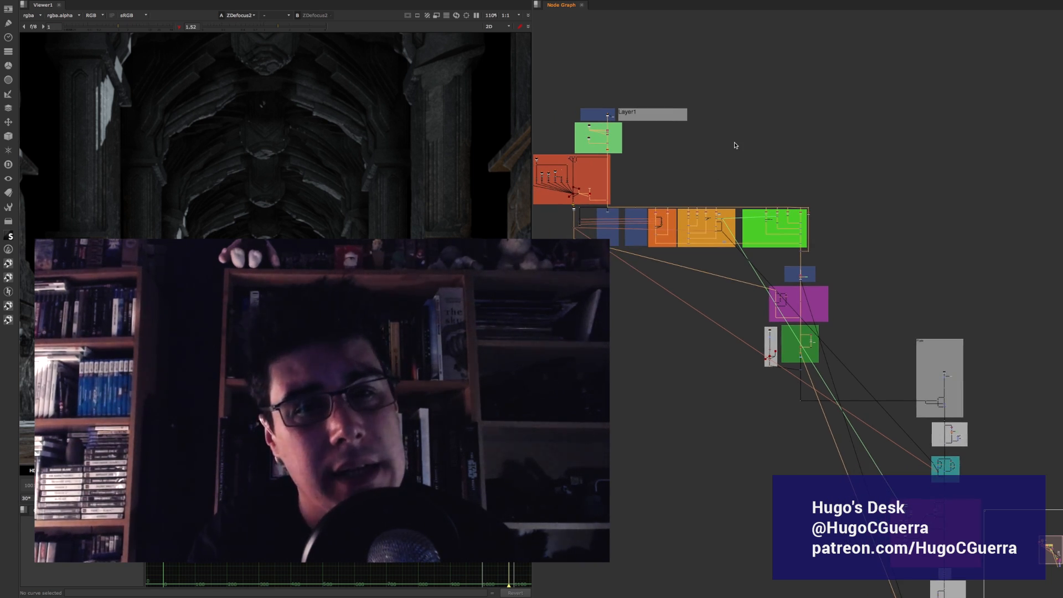